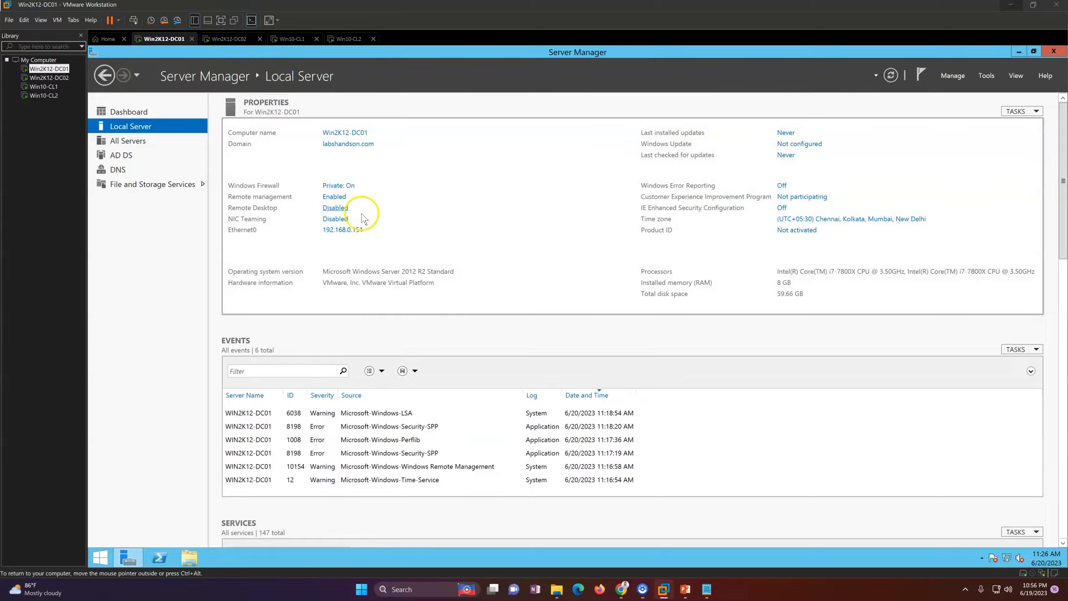
left_click(228, 38)
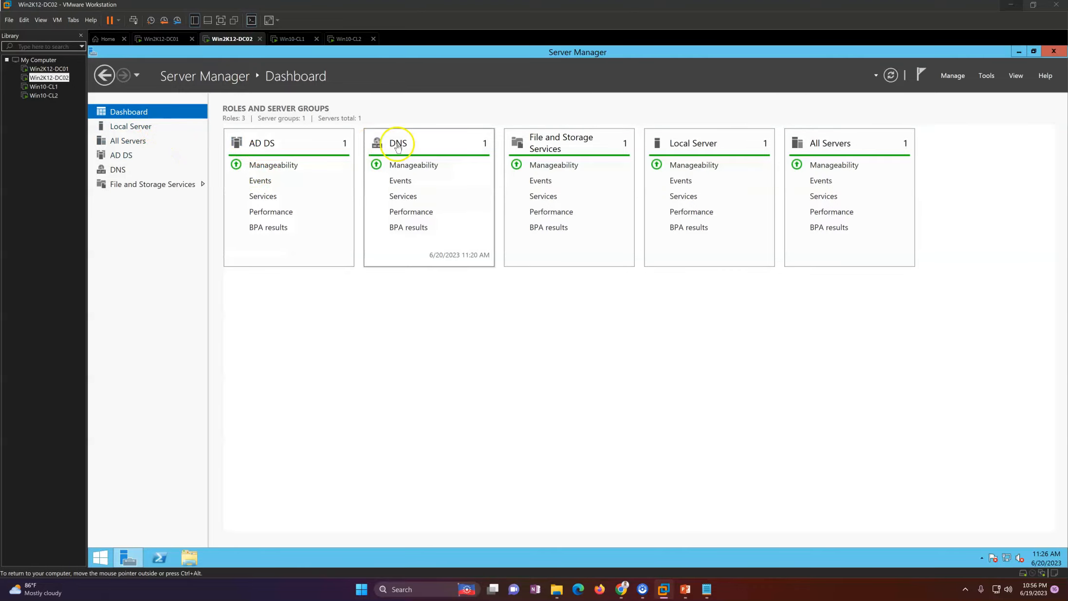
left_click(146, 126)
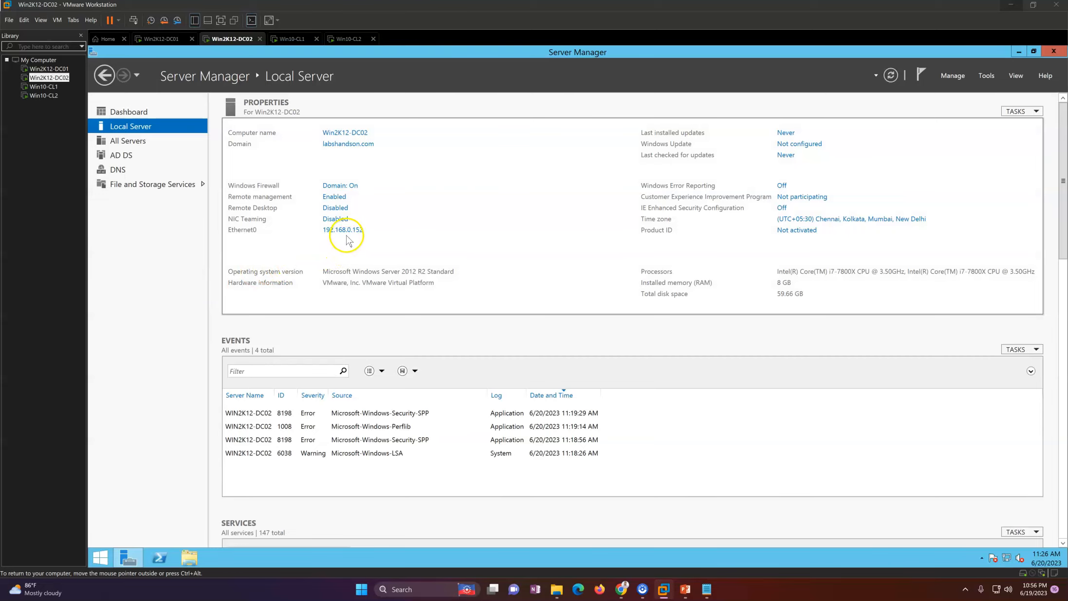
left_click(138, 111)
left_click(285, 43)
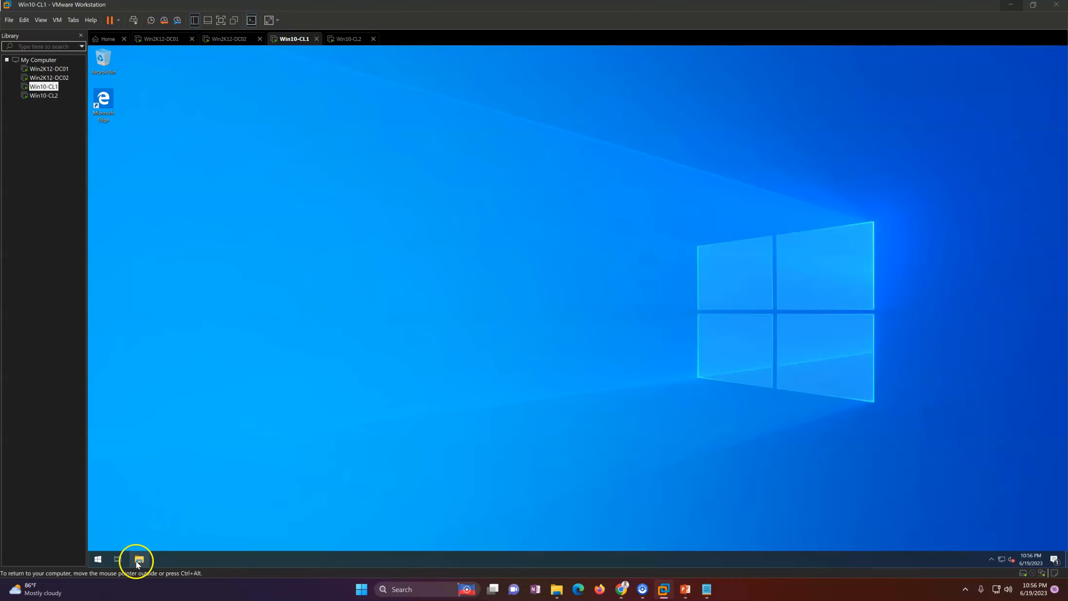
left_click(139, 560)
right_click(366, 306)
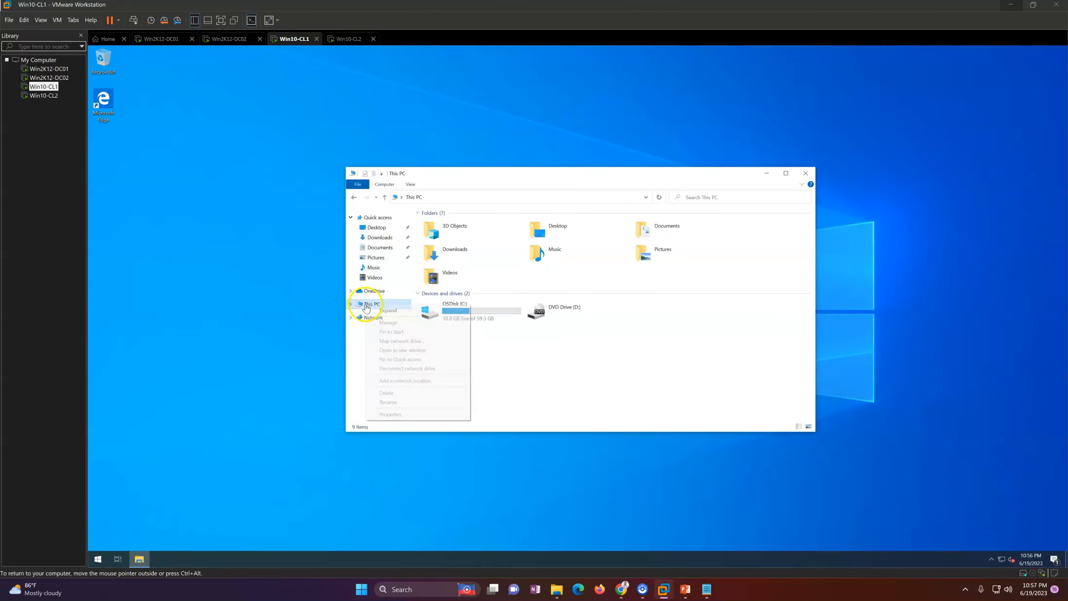
left_click(403, 417)
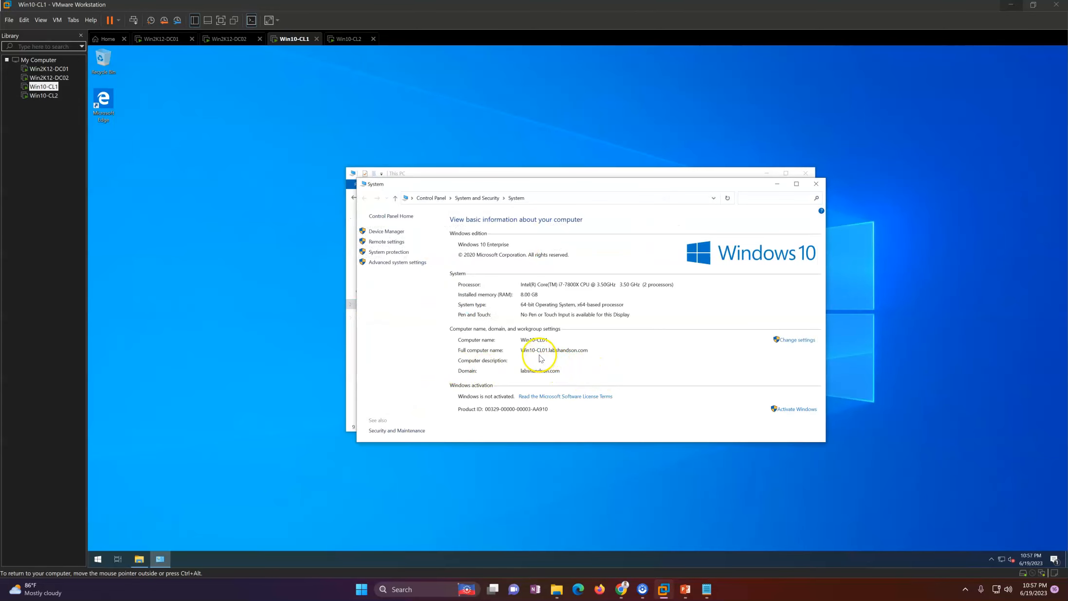
left_click(816, 184)
left_click(171, 38)
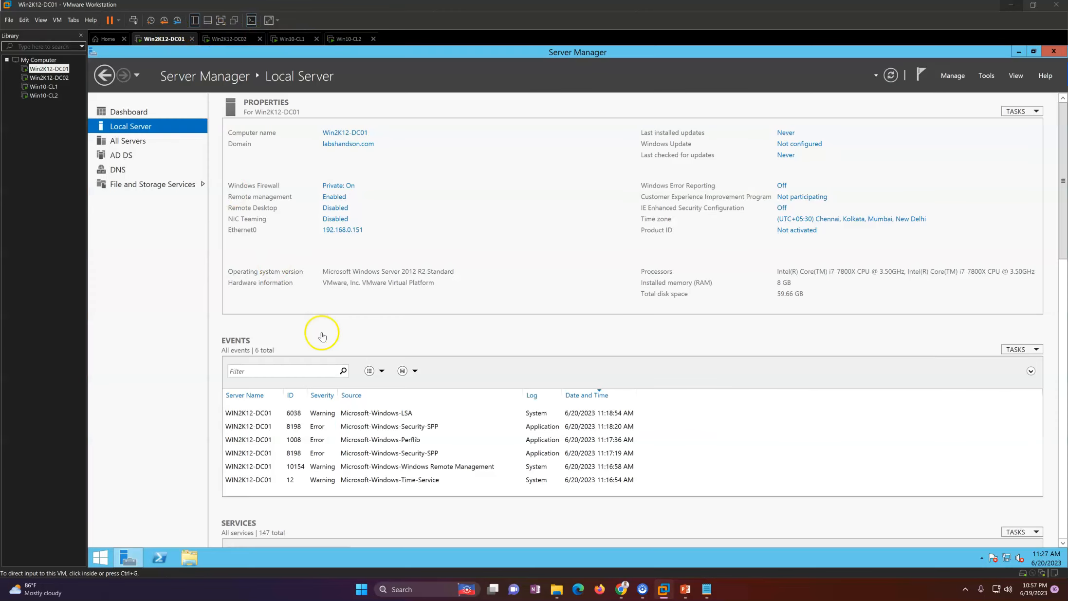
Step: Launch Active Directory Sites and Services and Users and Computers from the DC01 desktop, minimizing Users and Computers
left_click(127, 559)
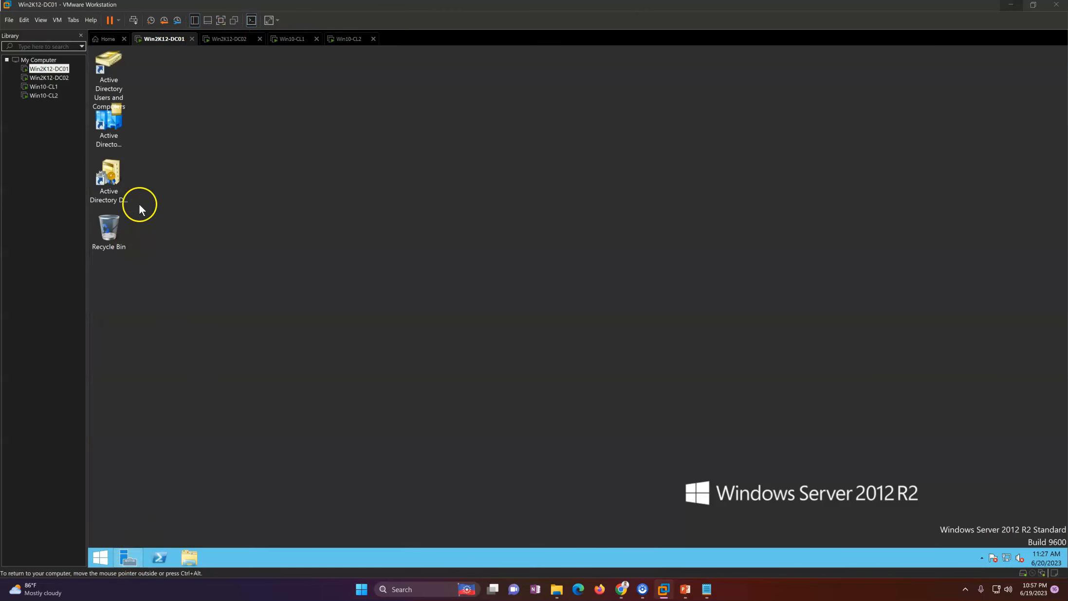
left_click(107, 136)
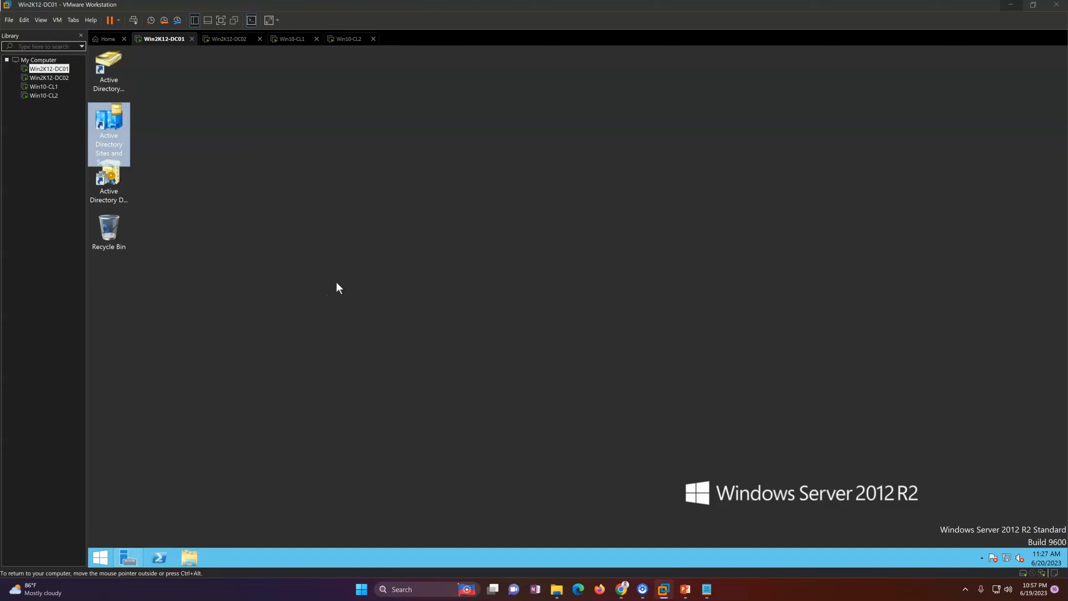
left_click(245, 250)
left_click(90, 68)
double_click(111, 78)
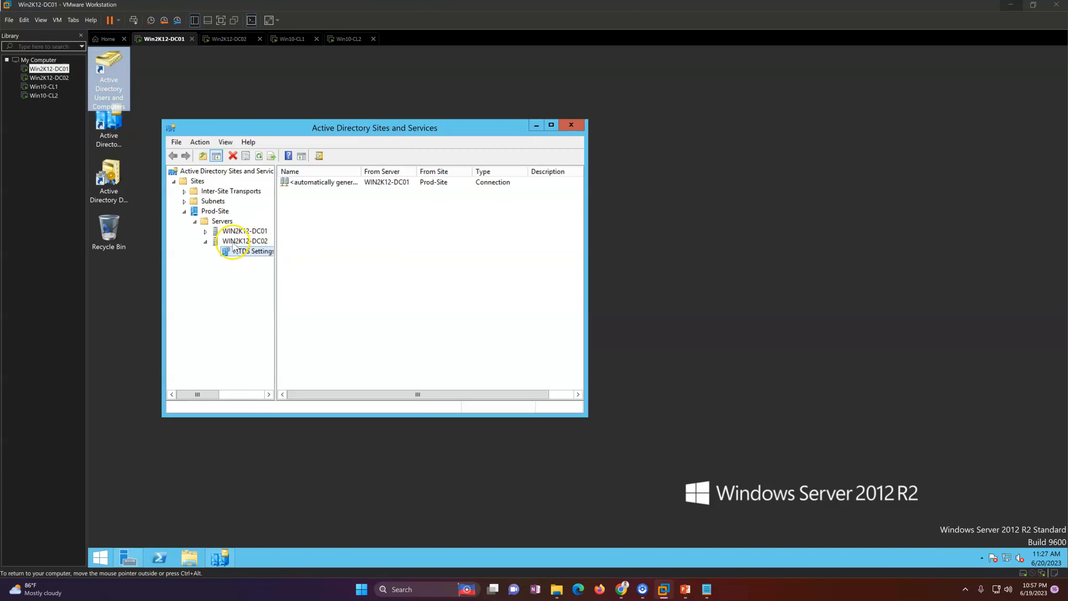
left_click_drag(460, 103, 788, 107)
left_click(785, 102)
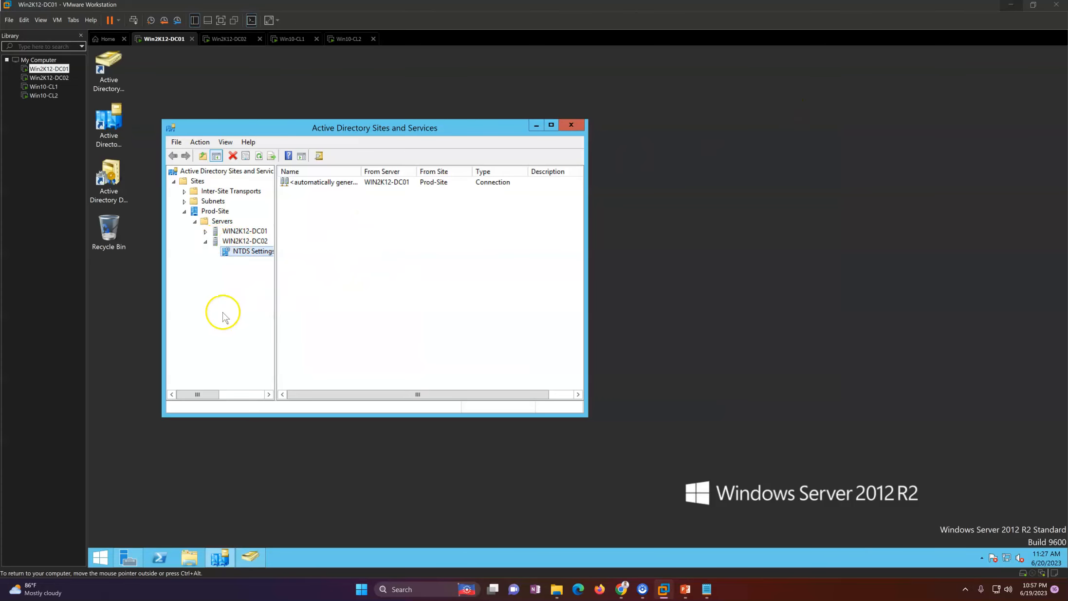
Step: Expand Prod-Site to show WIN2K12-DC01 and WIN2K12-DC02 with their NTDS Settings
left_click(215, 210)
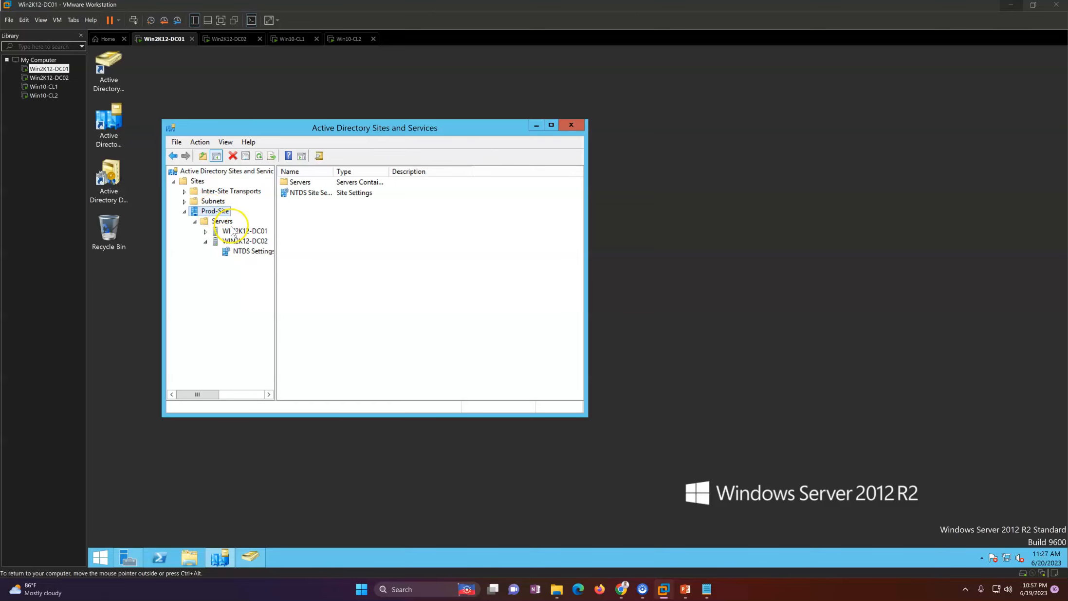
left_click(232, 231)
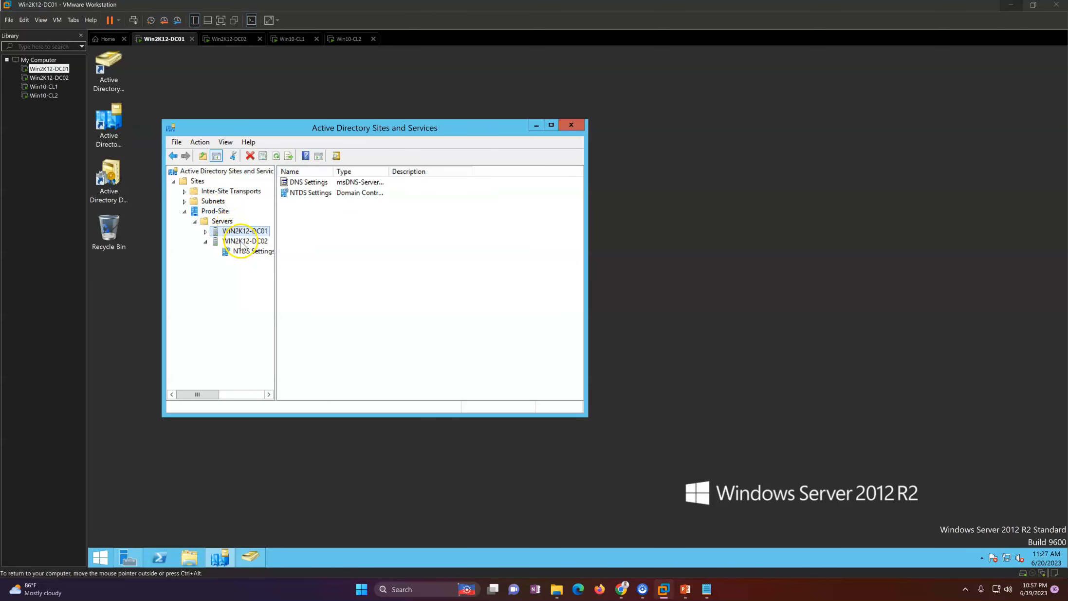
left_click(242, 242)
left_click(205, 232)
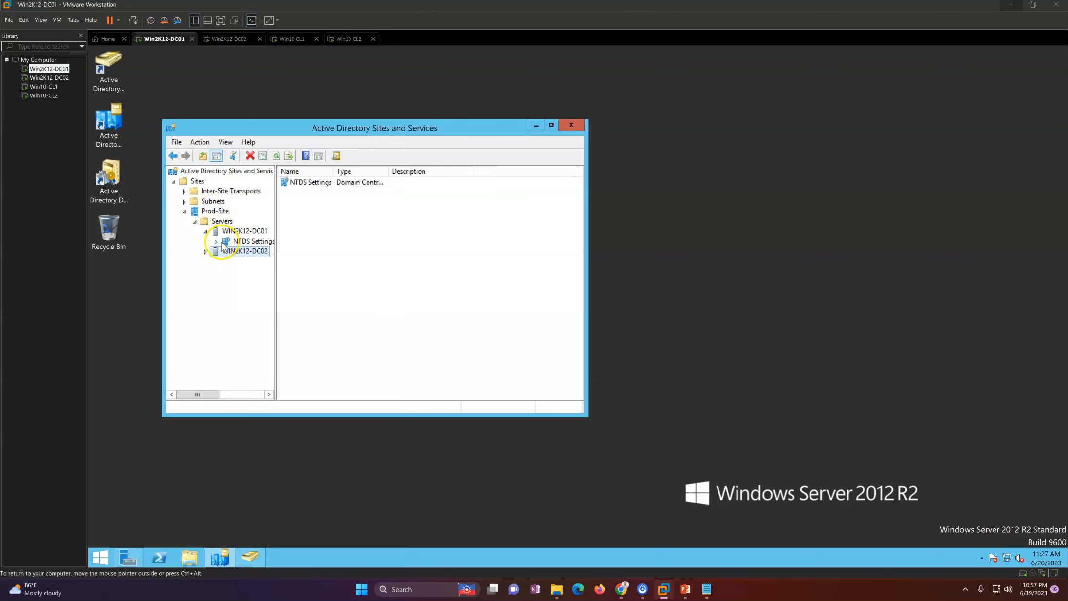
left_click(246, 242)
double_click(239, 252)
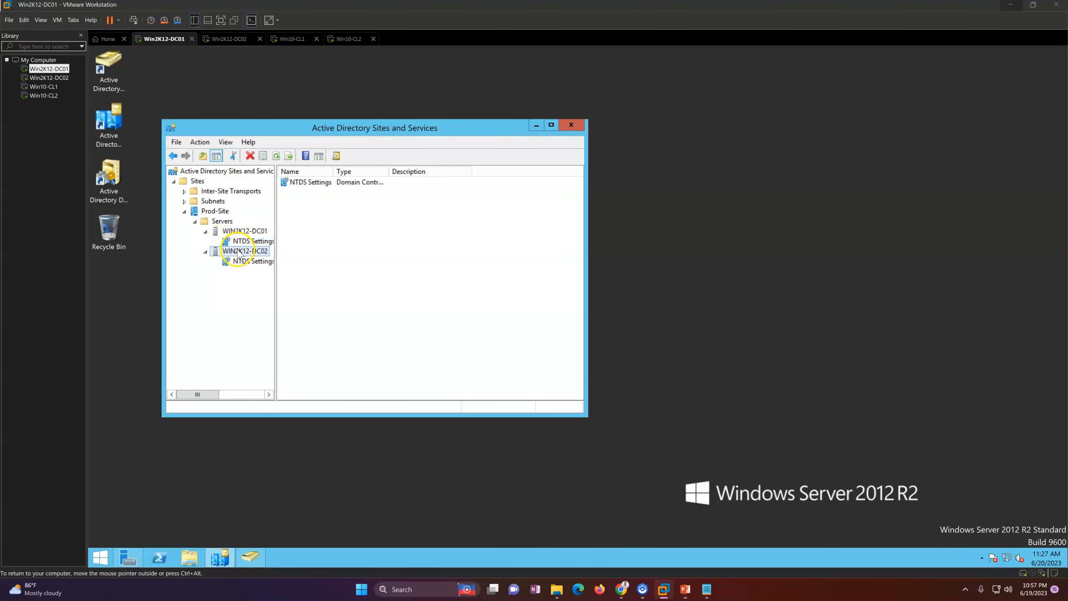
left_click(223, 260)
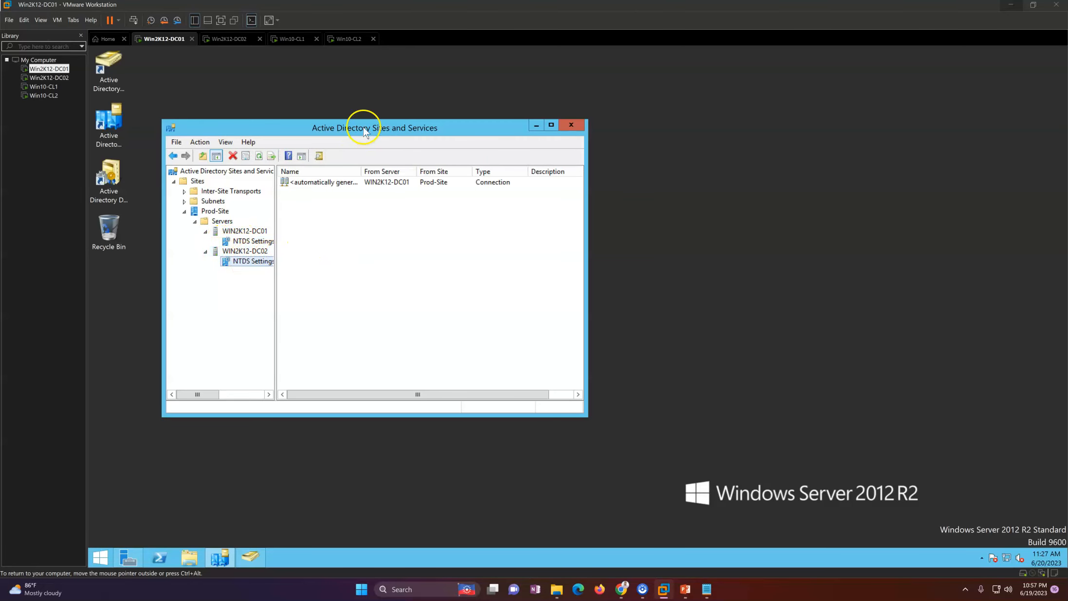
Step: Arrange the Sites and Services and Users and Computers windows side by side, reselecting Prod-Site
left_click_drag(360, 125, 433, 130)
left_click(286, 209)
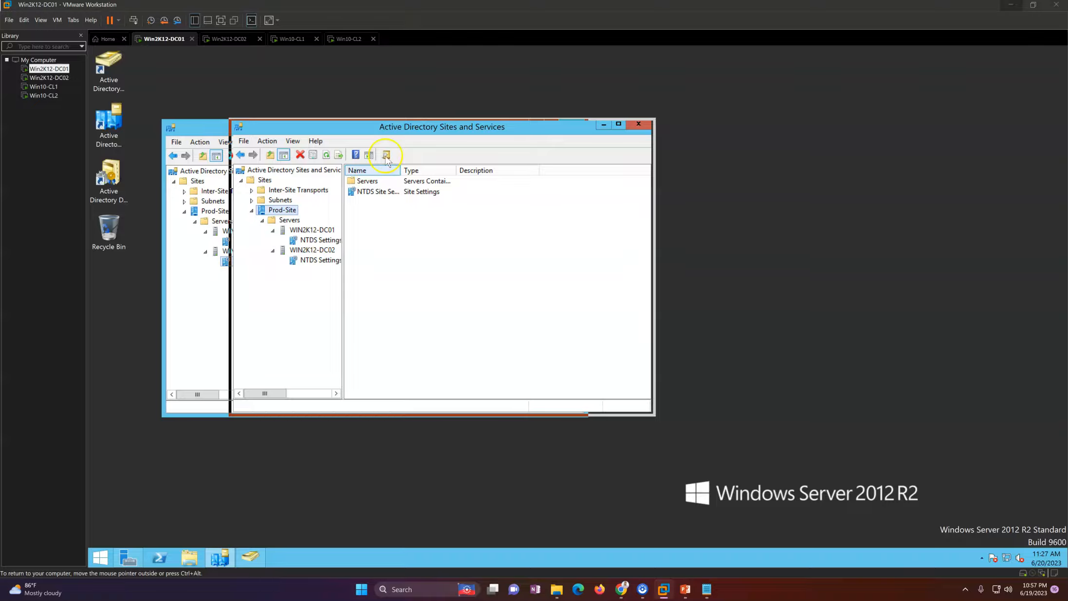
left_click_drag(396, 130, 442, 133)
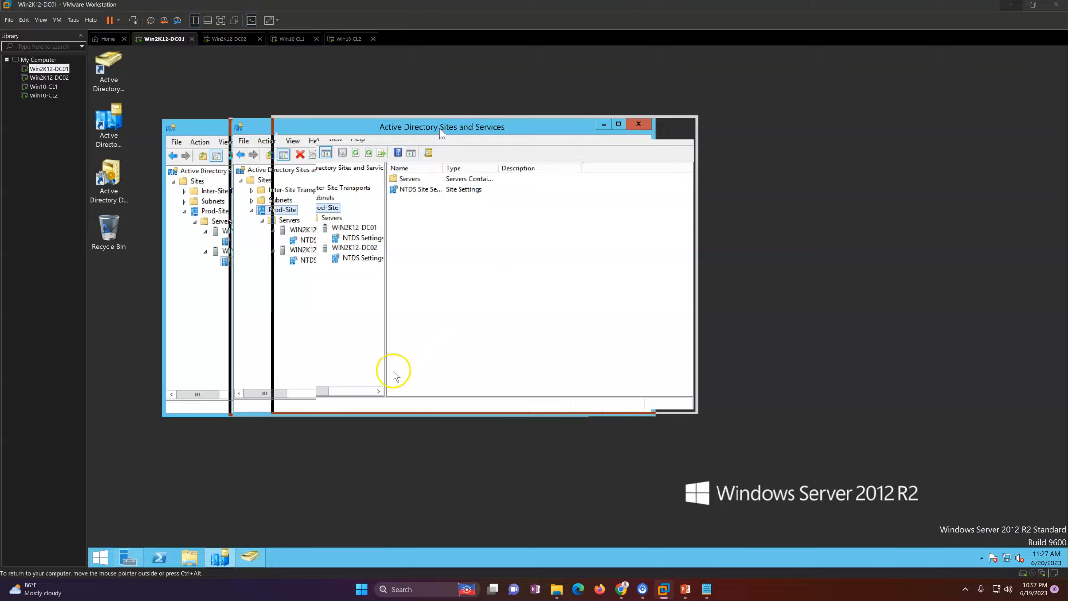
left_click(258, 558)
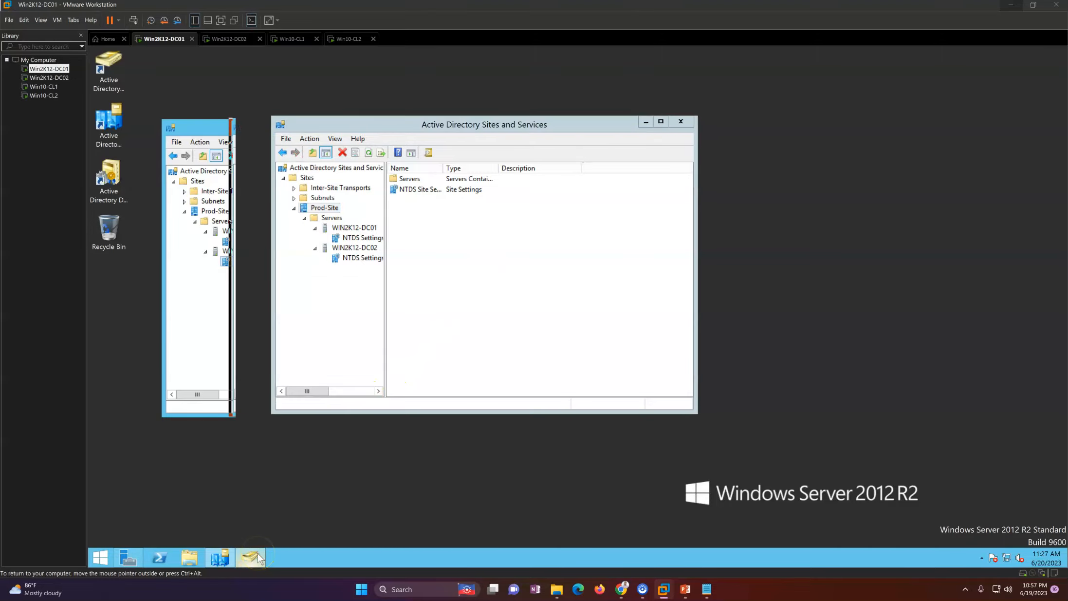
left_click_drag(589, 106, 366, 114)
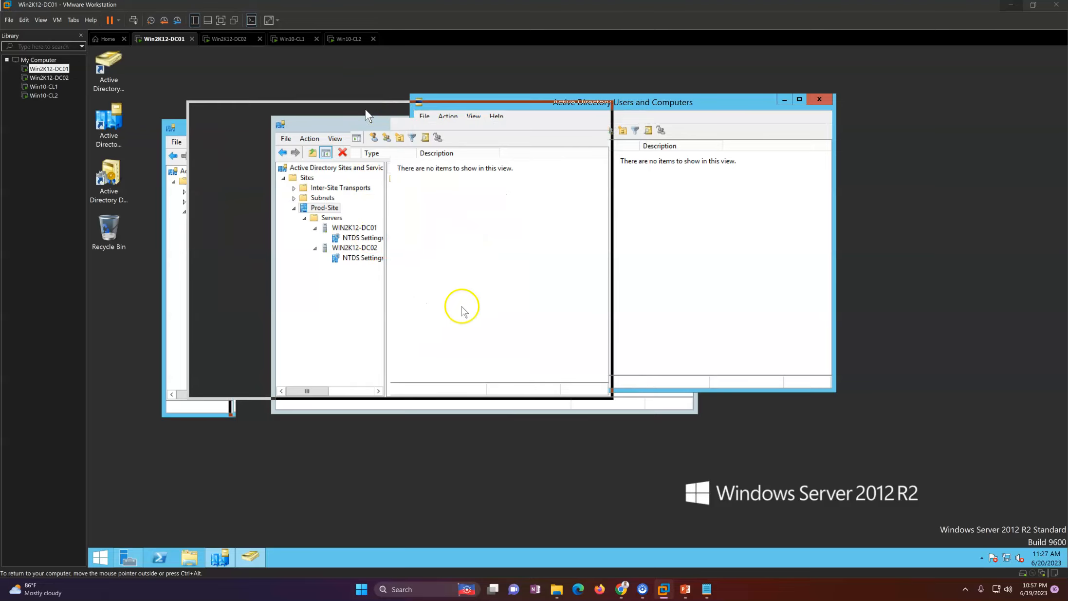
Step: Refresh the desktop and check the LHO Servers and Workstations OUs, refreshing the Workstations list
right_click(475, 248)
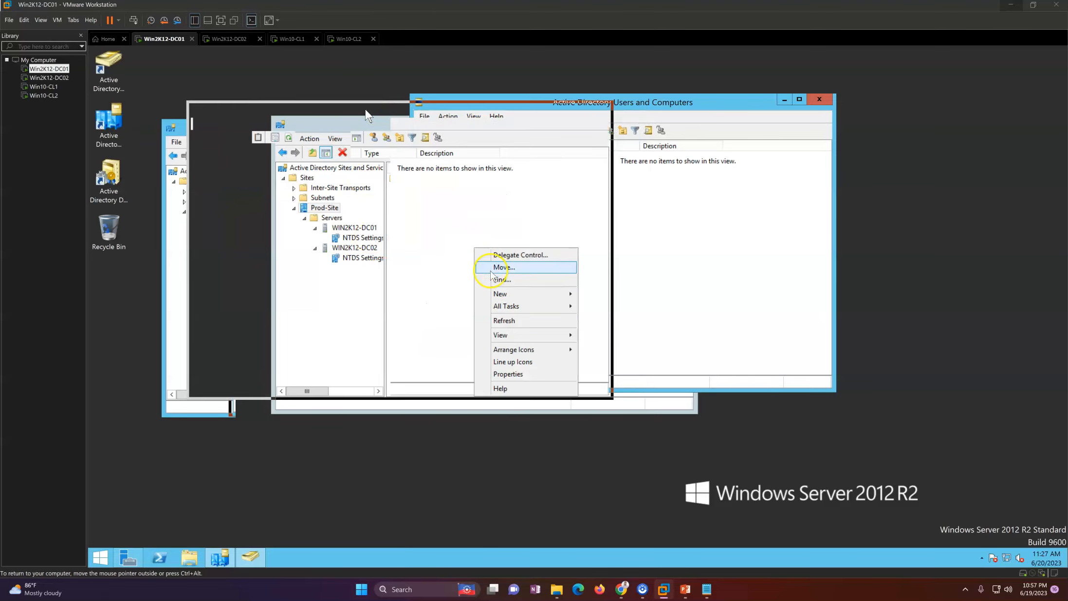
right_click(453, 429)
left_click(477, 456)
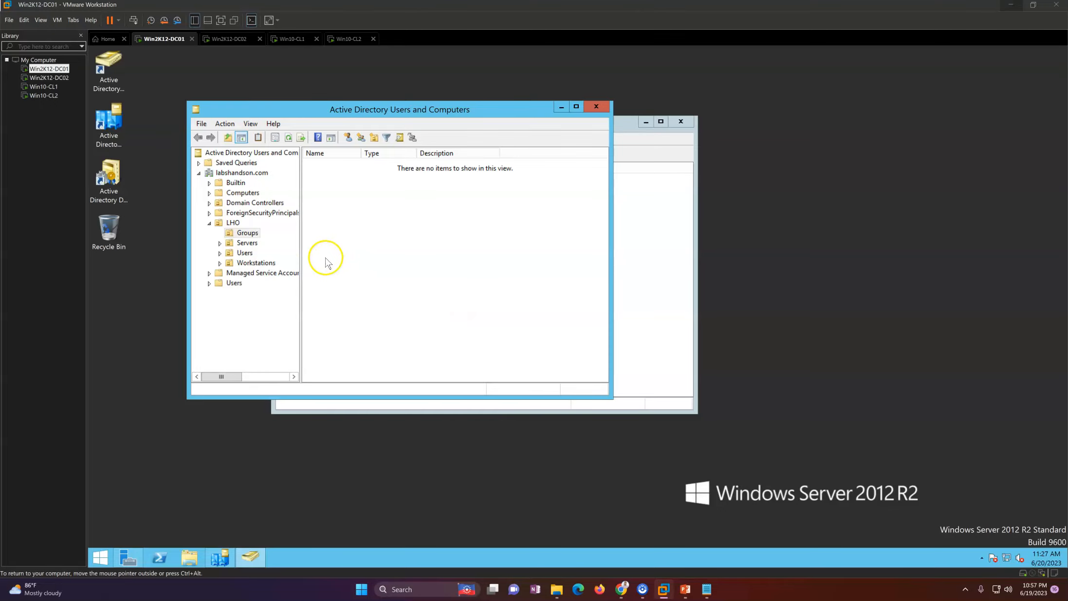
left_click(247, 243)
left_click(256, 262)
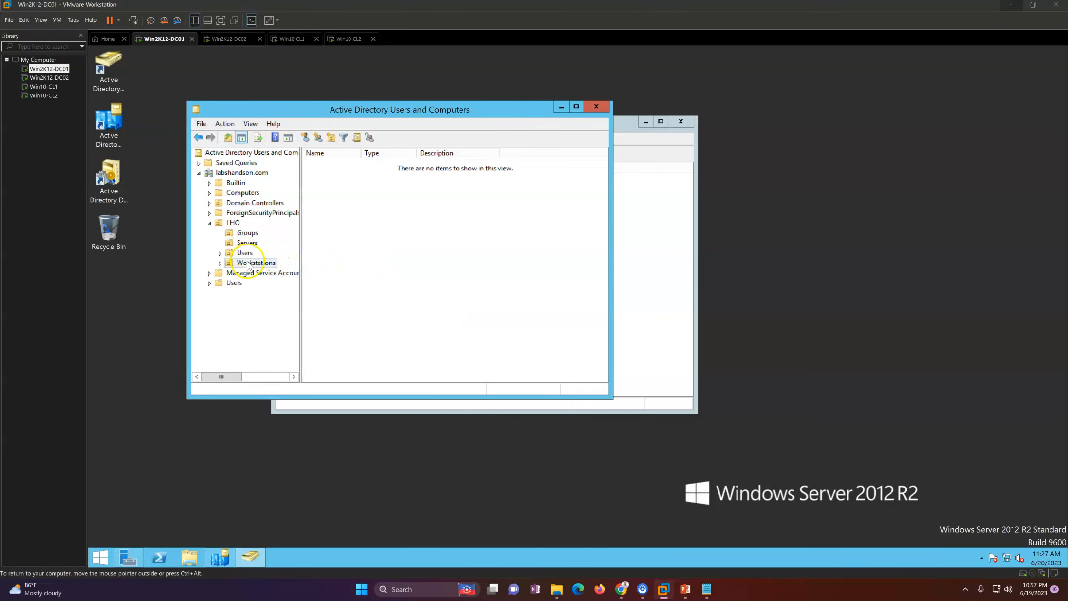
right_click(363, 256)
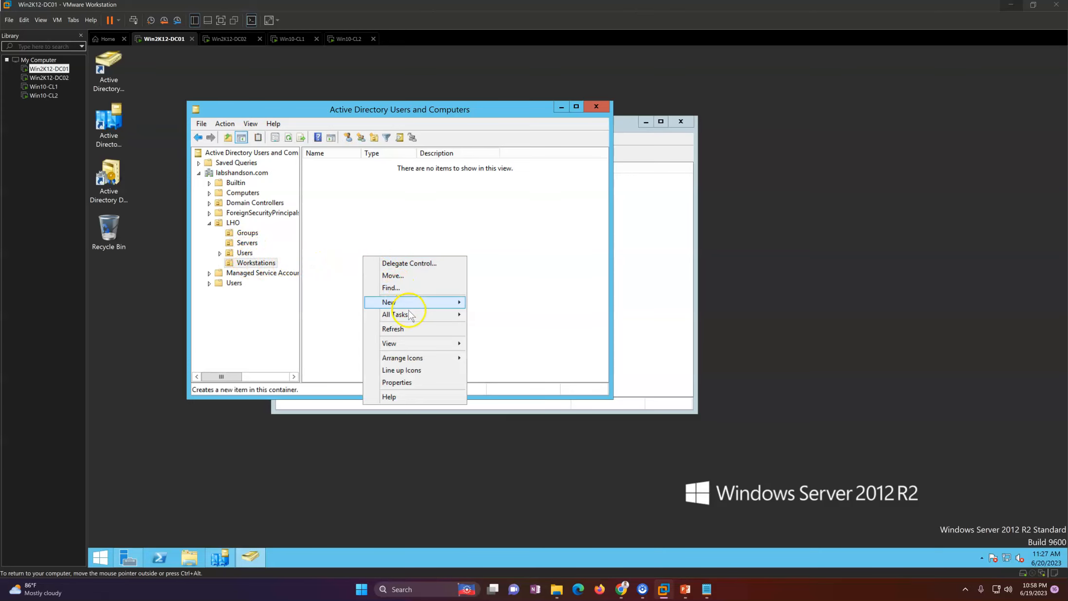
left_click(393, 329)
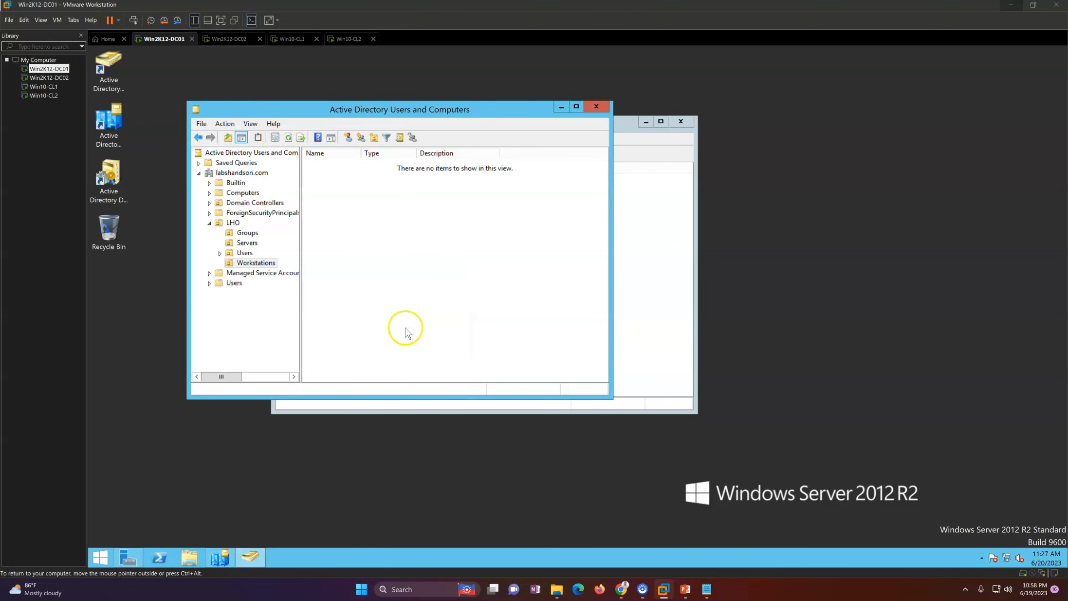
Step: Move WIN10-CL01 and WIN10-CL02 from Computers into the LHO Workstations OU
left_click(242, 193)
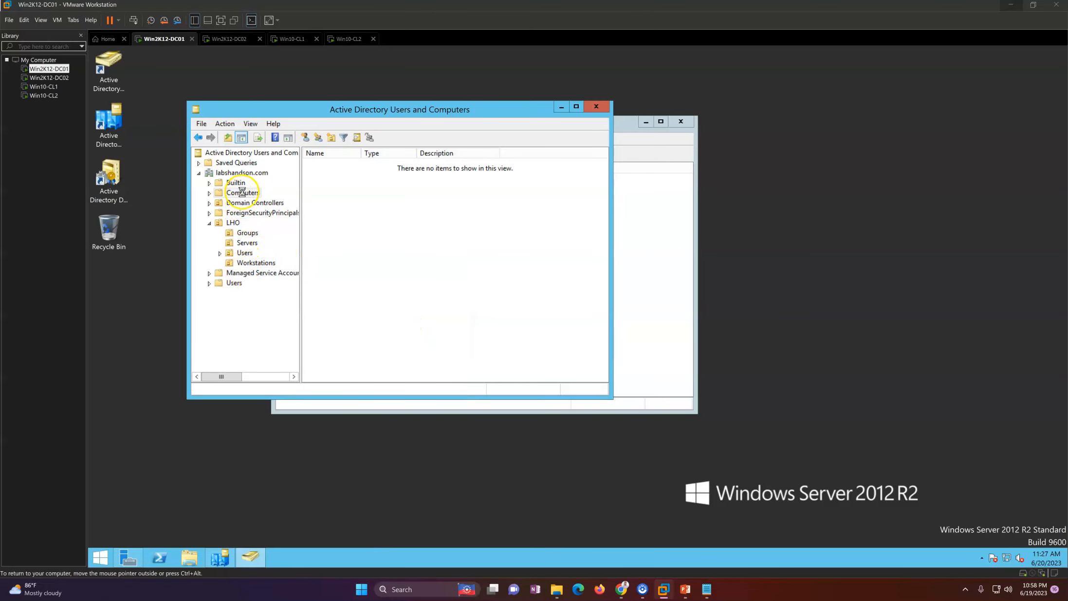
right_click(358, 229)
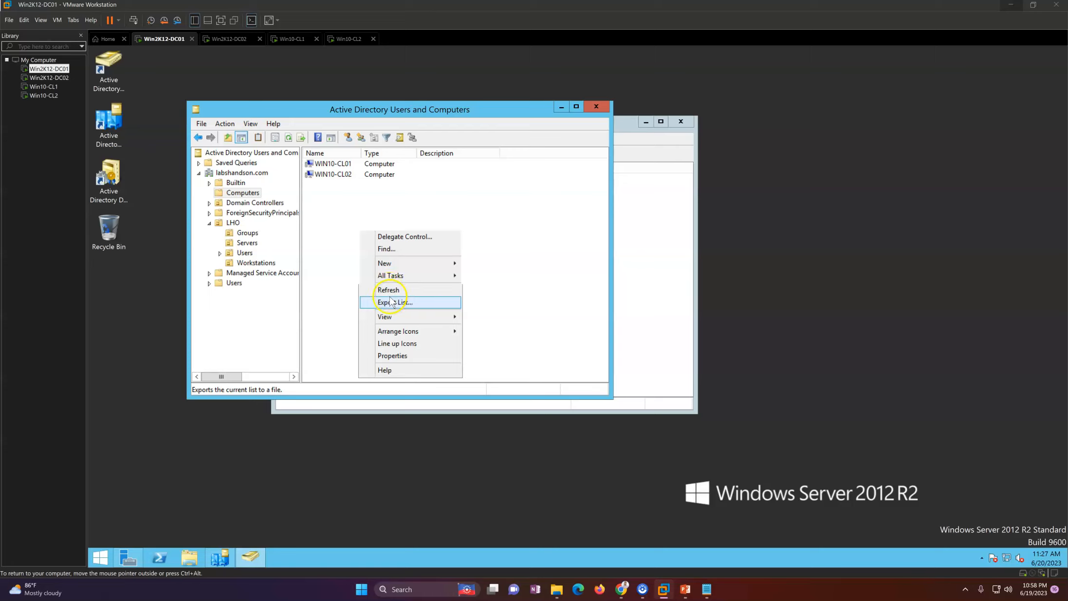
left_click(393, 290)
left_click_drag(337, 220, 341, 149)
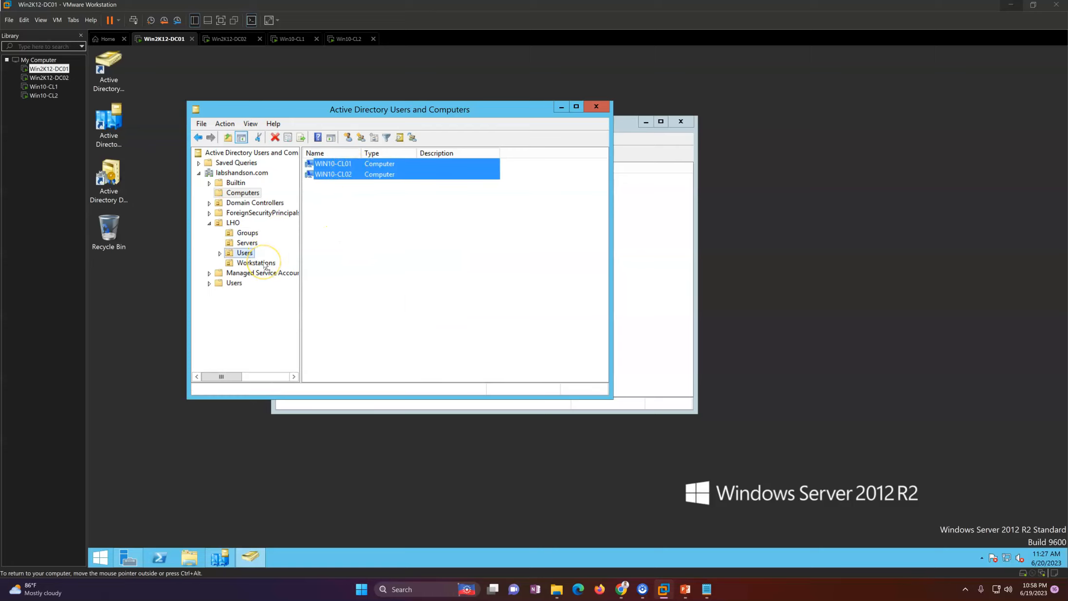
left_click_drag(261, 267, 261, 268)
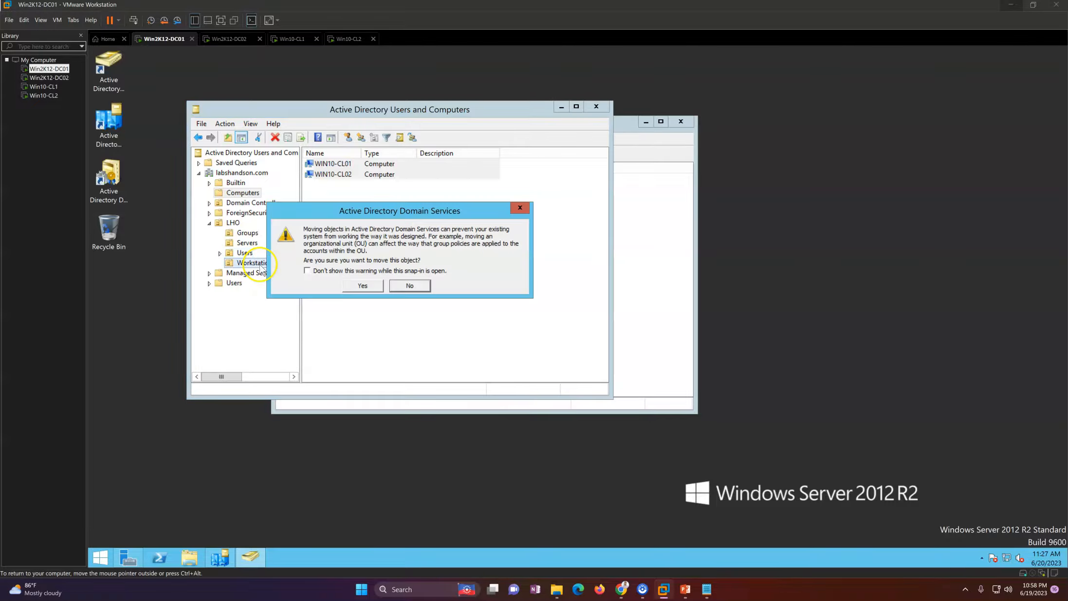
left_click(358, 288)
left_click(253, 263)
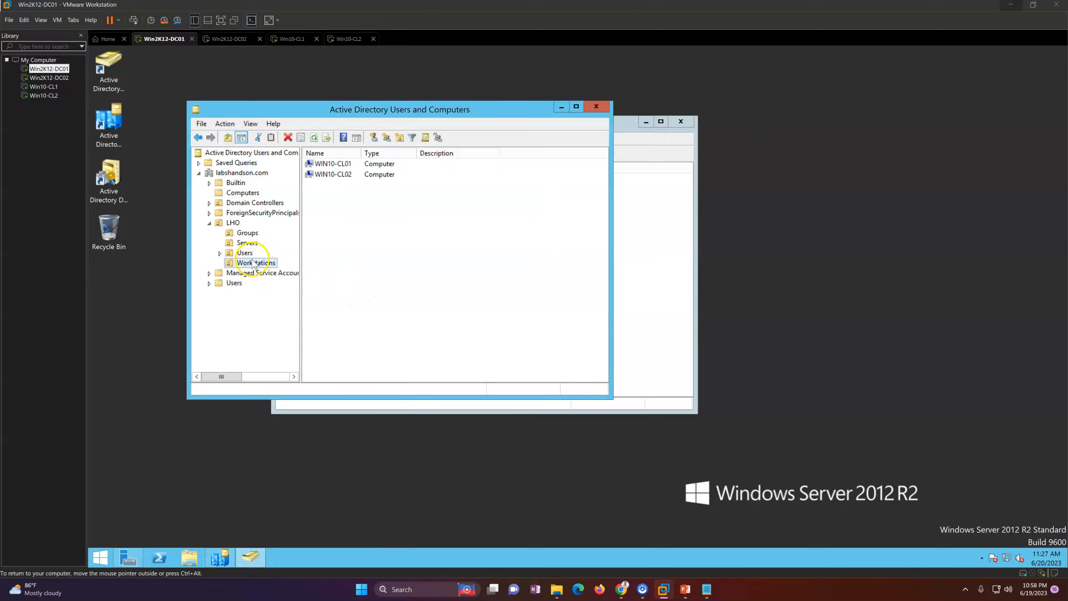
Step: Browse LHO's Users, Servers and Groups, list the Domain Controllers, then minimize Sites and Services
left_click(246, 254)
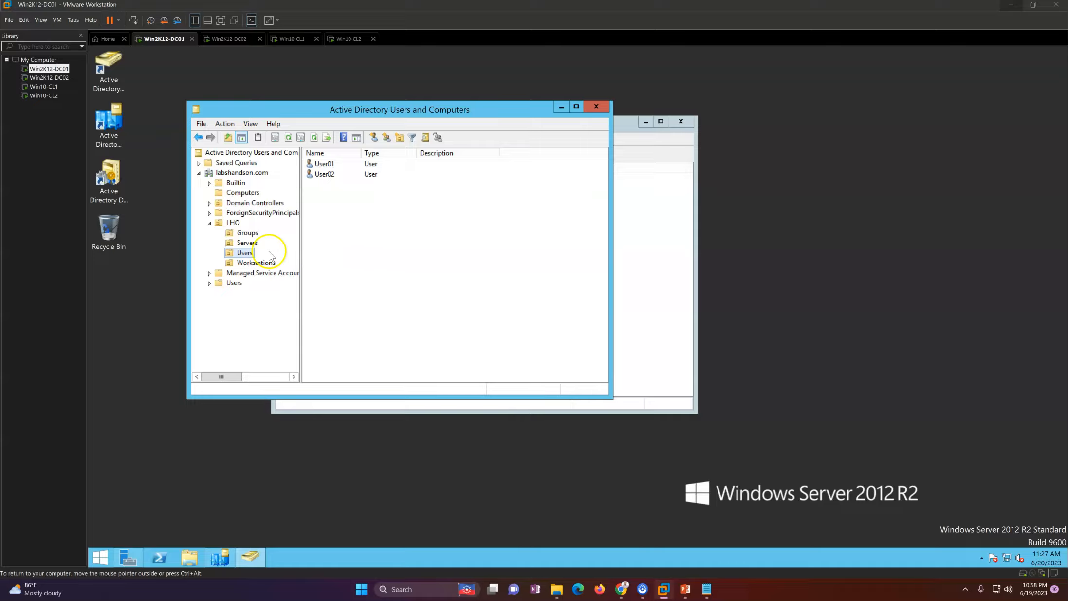
left_click(248, 243)
left_click(247, 233)
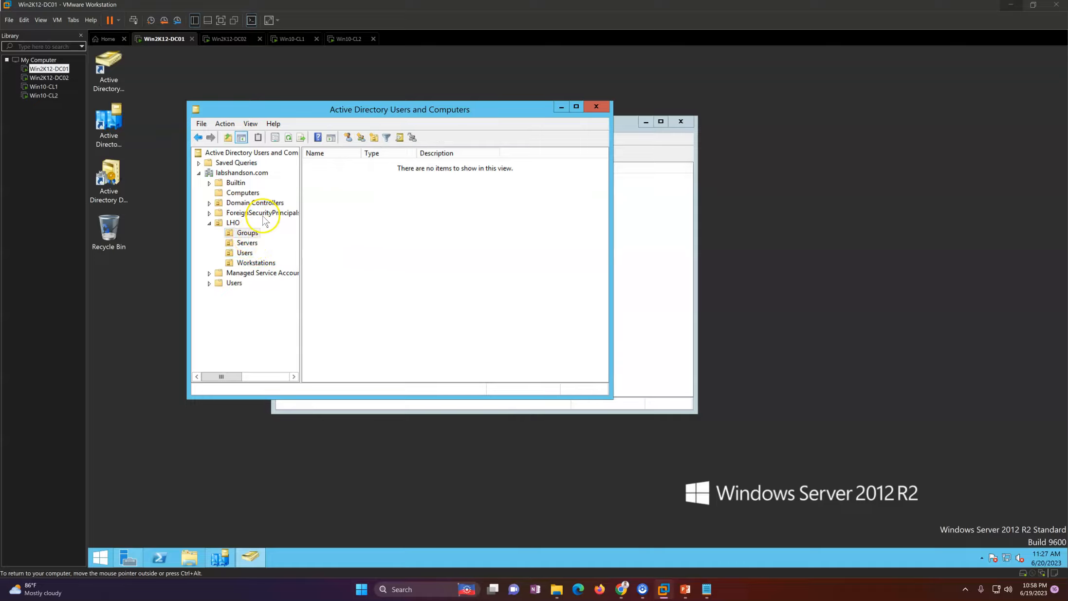
left_click(269, 204)
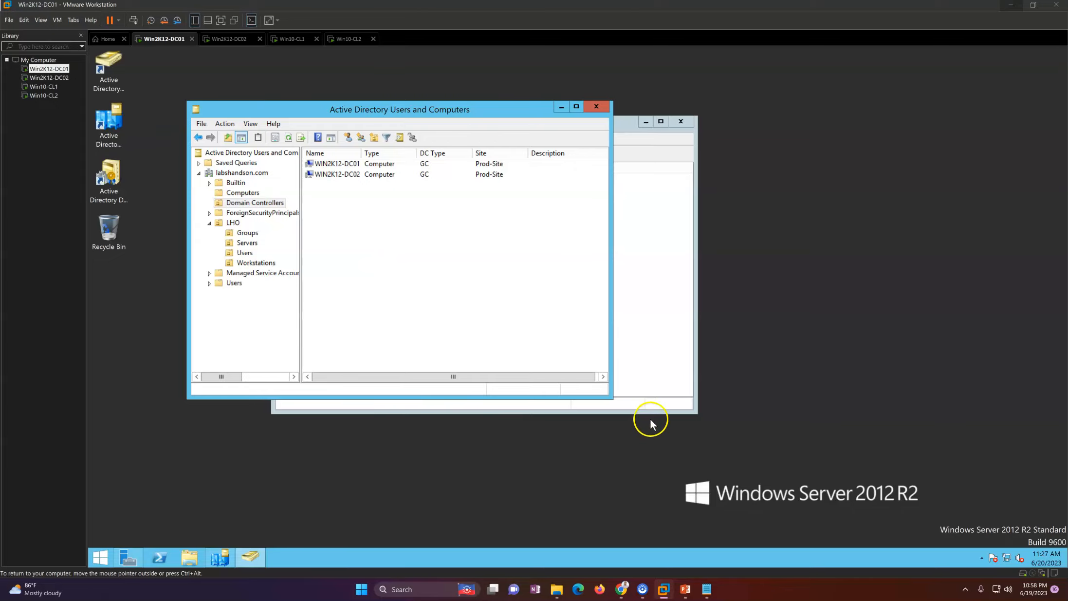
left_click(648, 261)
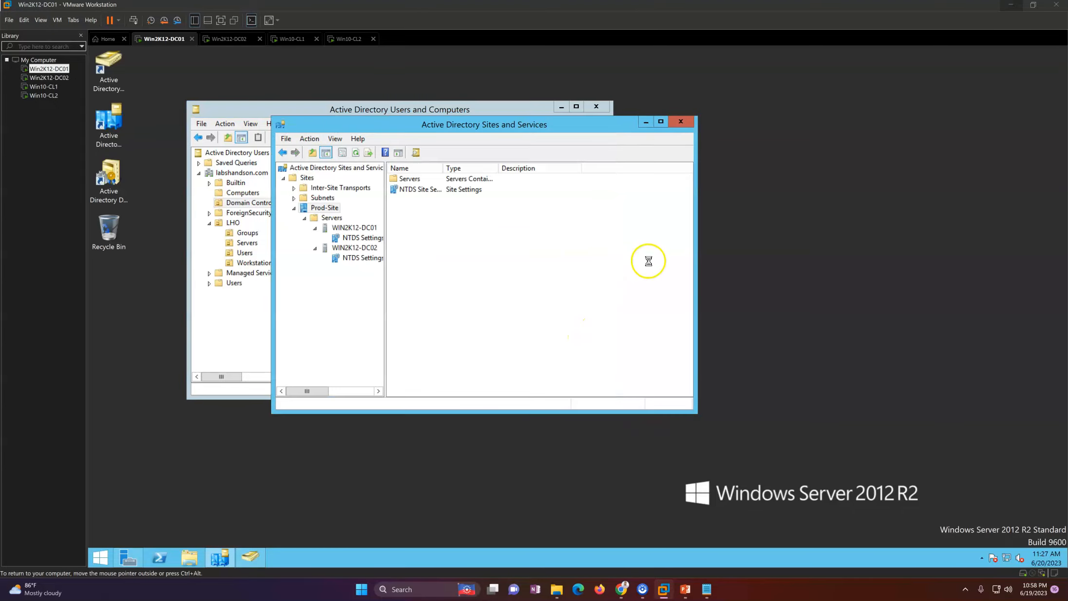
left_click(646, 121)
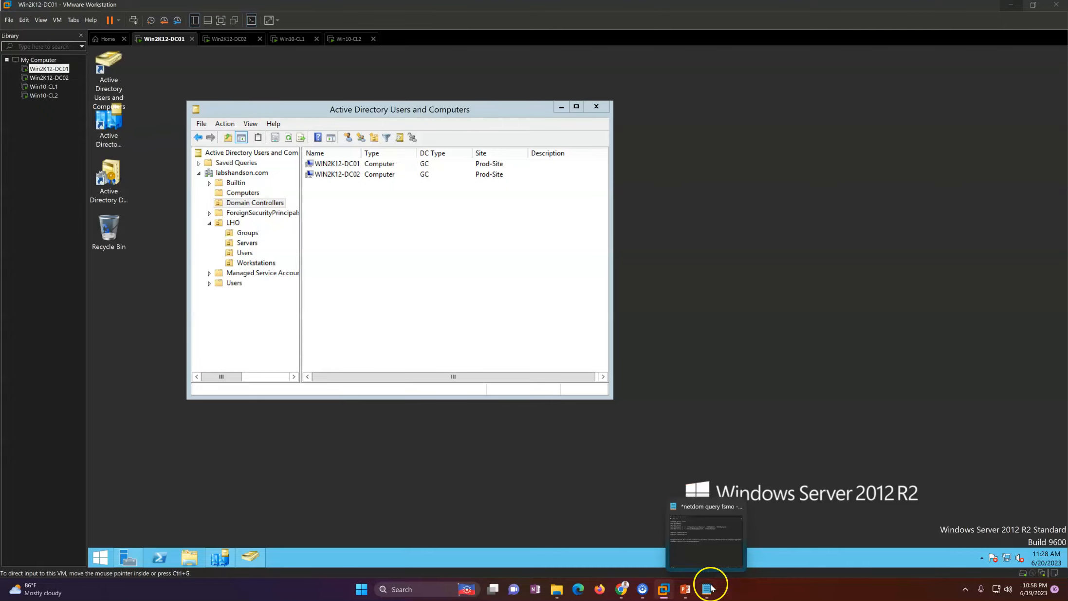
Step: Advance the slide show to Planning - Prerequisites & Information gathering, then switch to the Learn article
left_click(685, 590)
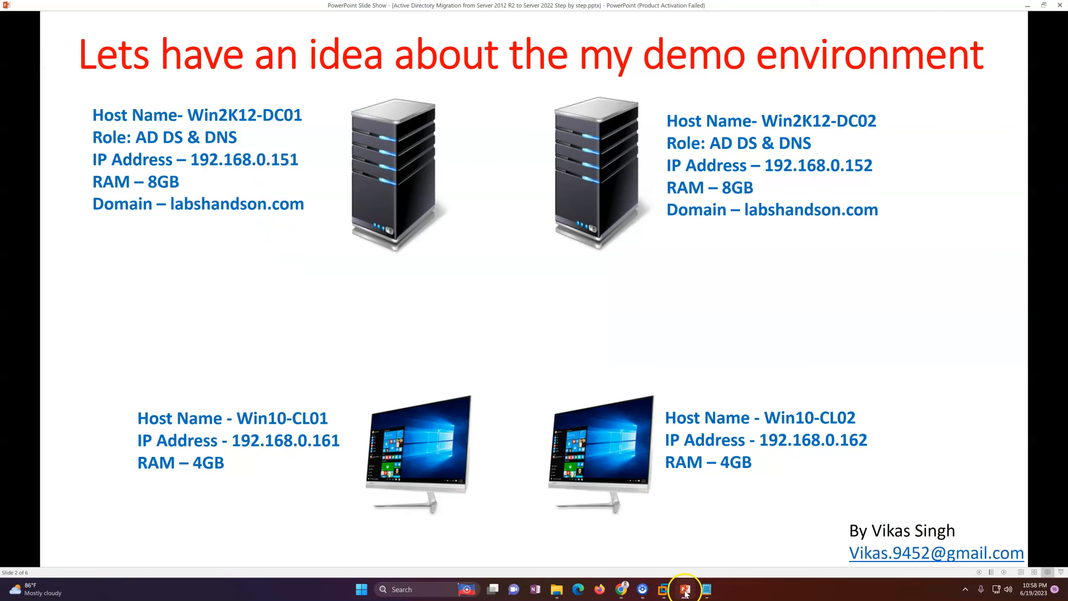
left_click(574, 354)
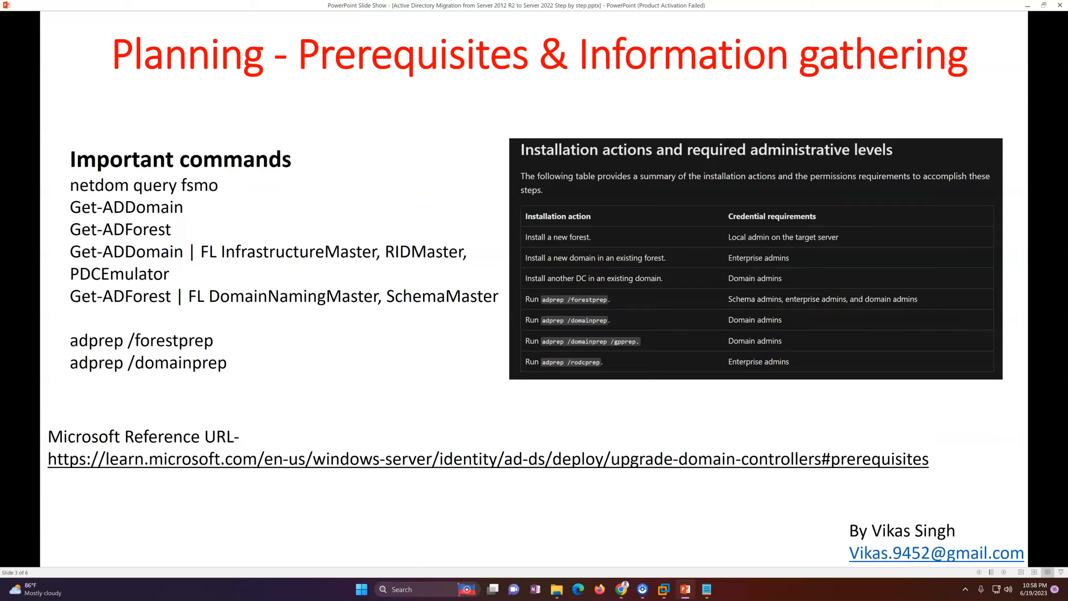
key("alt+Tab")
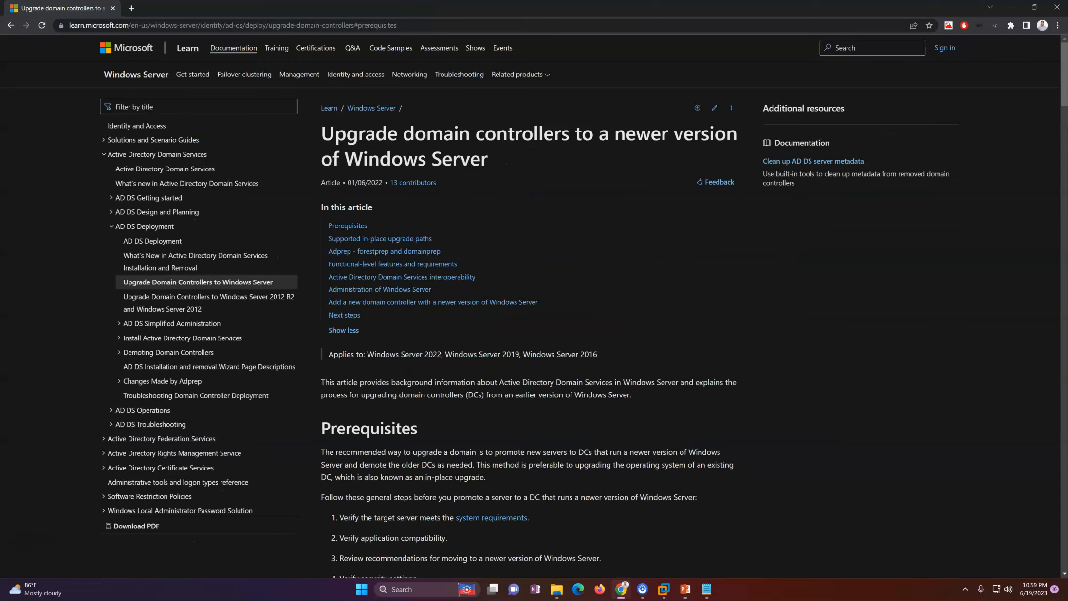
Step: Return to the 'Upgrade domain controllers to a newer version of Windows Server' article and highlight its title
key("alt+Tab")
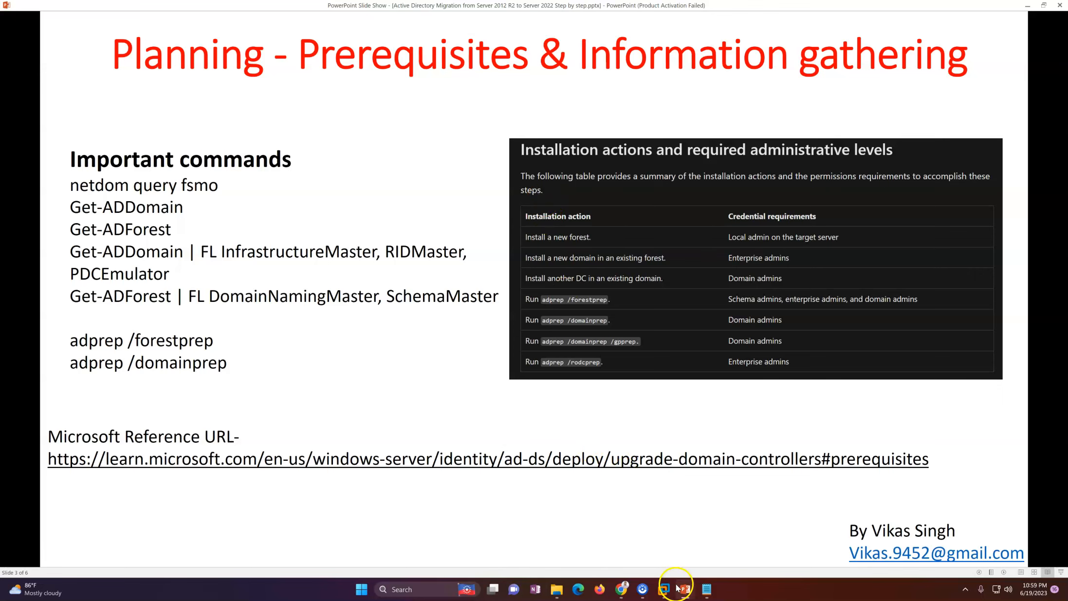
left_click(621, 589)
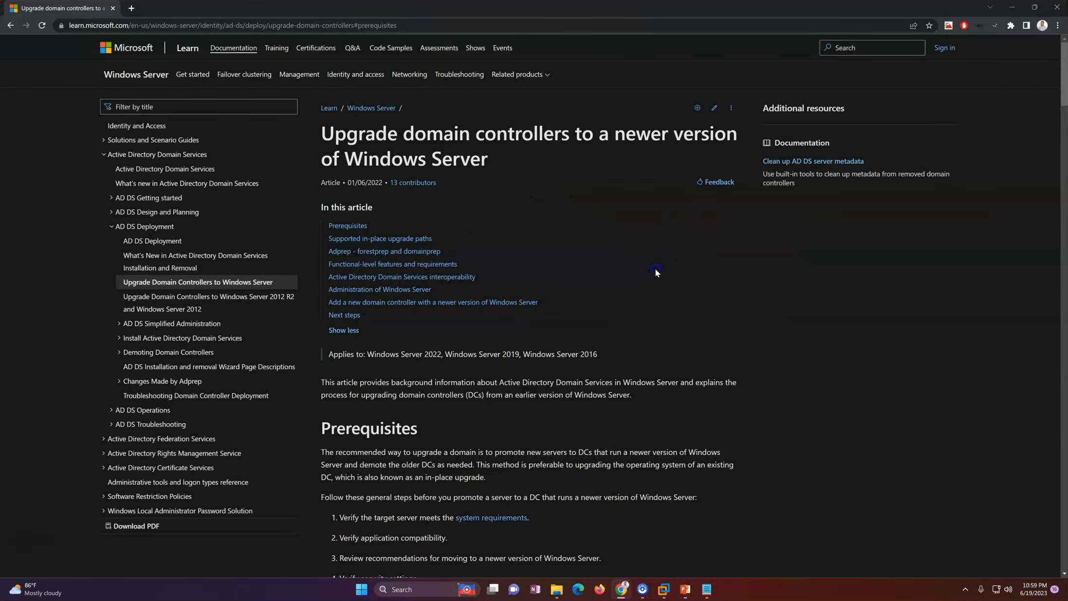
mouse_move(1065, 80)
left_mouse_down()
mouse_move(1064, 101)
mouse_move(1066, 64)
left_mouse_up()
left_click_drag(334, 134, 712, 151)
left_click(570, 206)
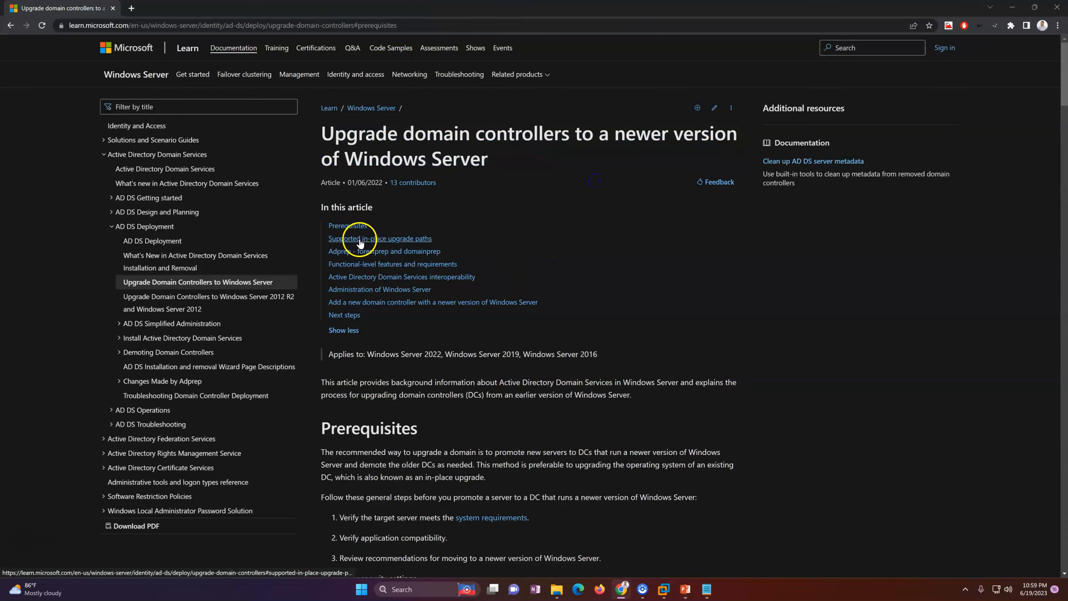
Step: Open Supported in-place upgrade paths in a new tab and switch to it
right_click(382, 238)
left_click(402, 247)
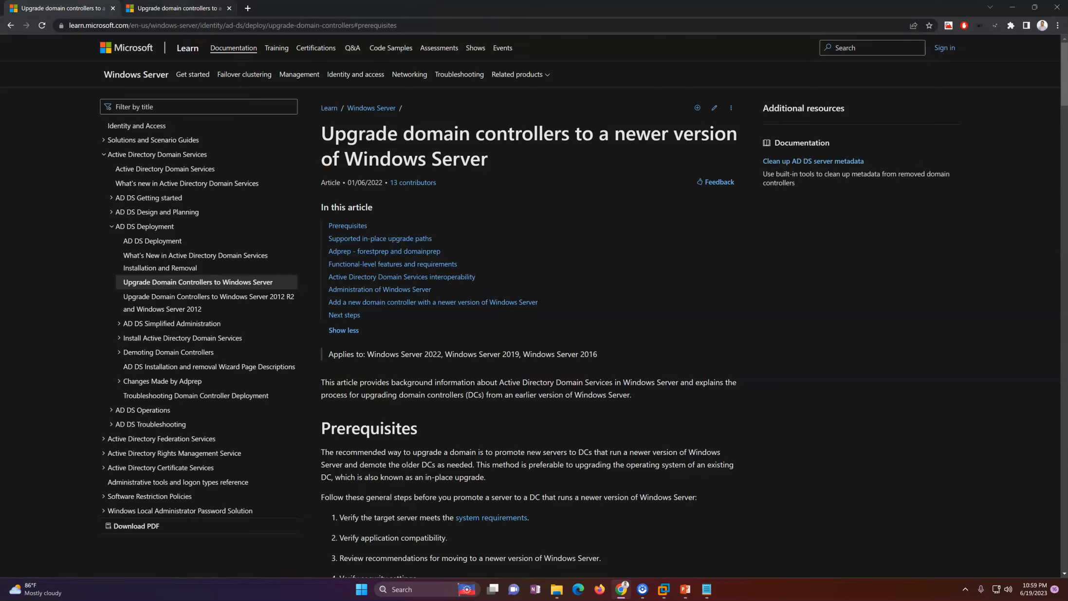
key("ctrl+Tab")
left_click_drag(357, 282, 592, 278)
left_click(807, 283)
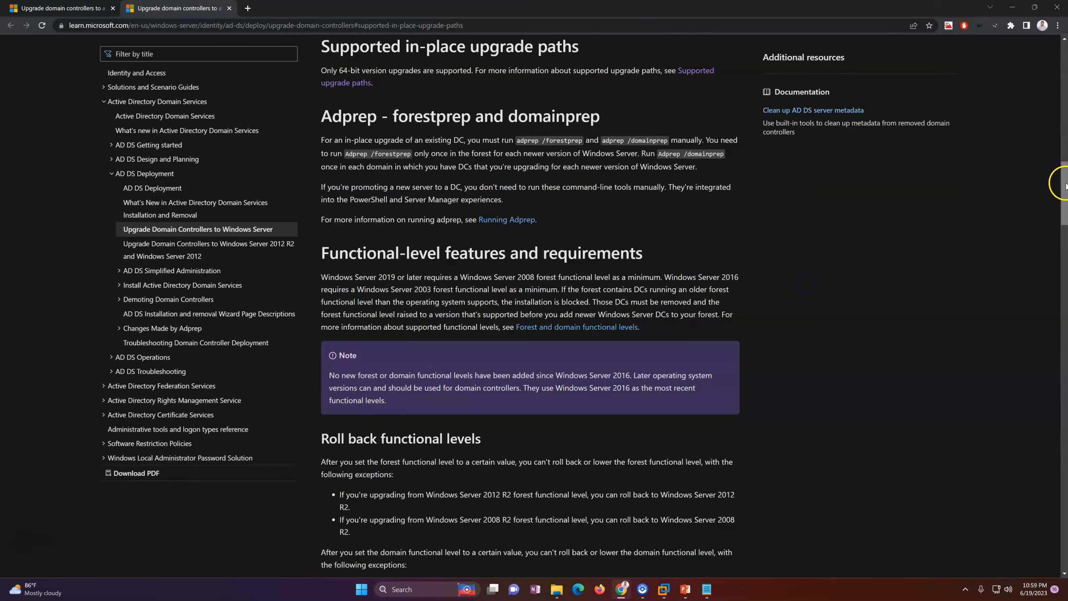
left_click_drag(1064, 185, 1065, 198)
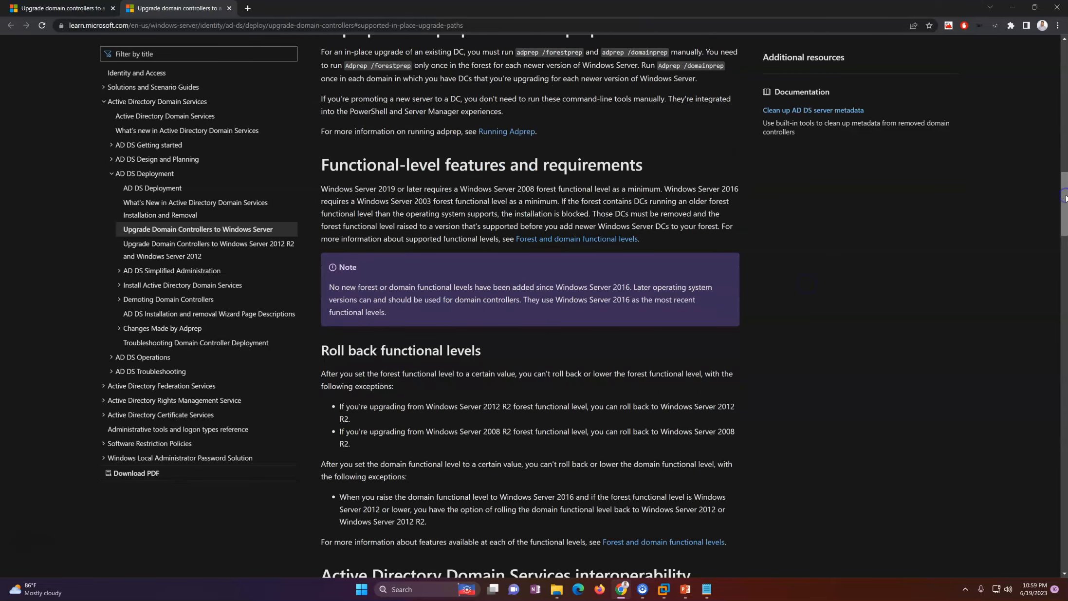
mouse_move(1065, 198)
left_mouse_down()
mouse_move(1064, 216)
mouse_move(1064, 203)
left_mouse_up()
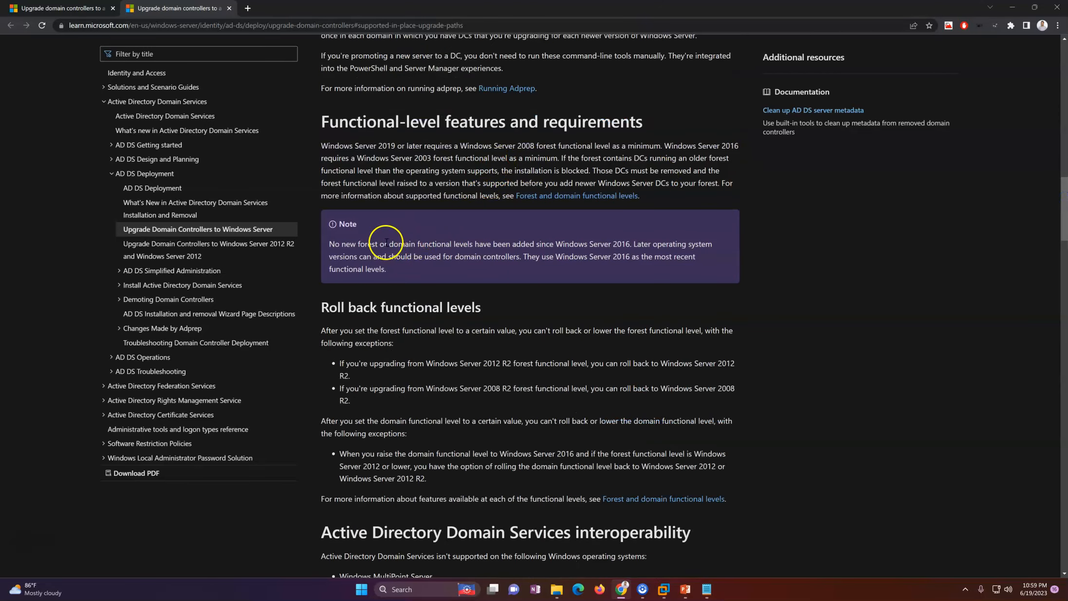
Step: Highlight the Note stating Windows Server 2016 is the latest functional level
left_click_drag(333, 246, 507, 249)
left_click(611, 277)
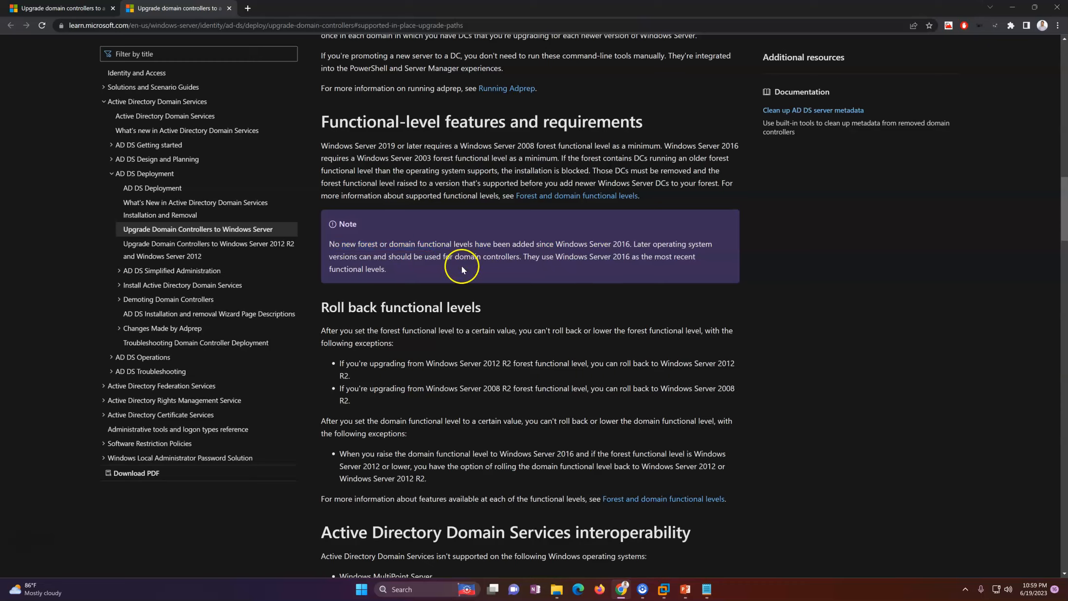
left_click_drag(530, 256, 642, 258)
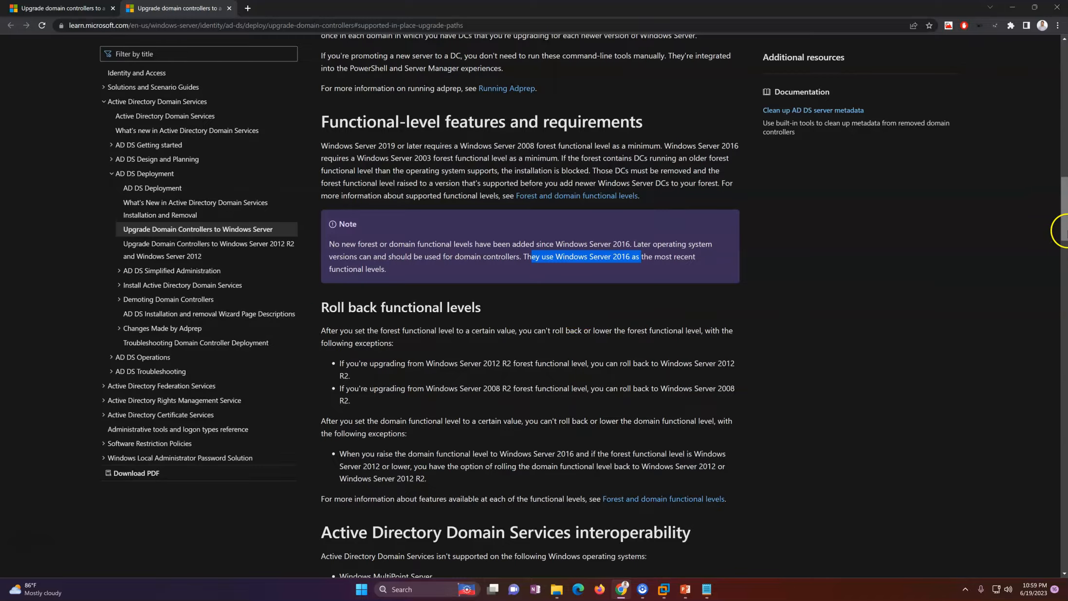
scroll(1064, 215, "down", 4)
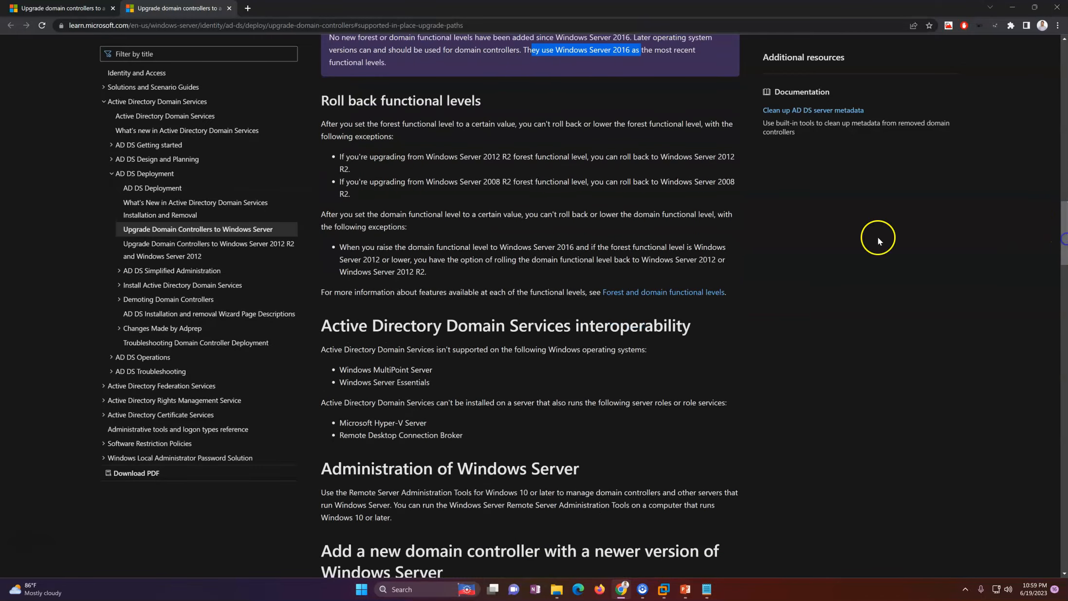
left_click(539, 183)
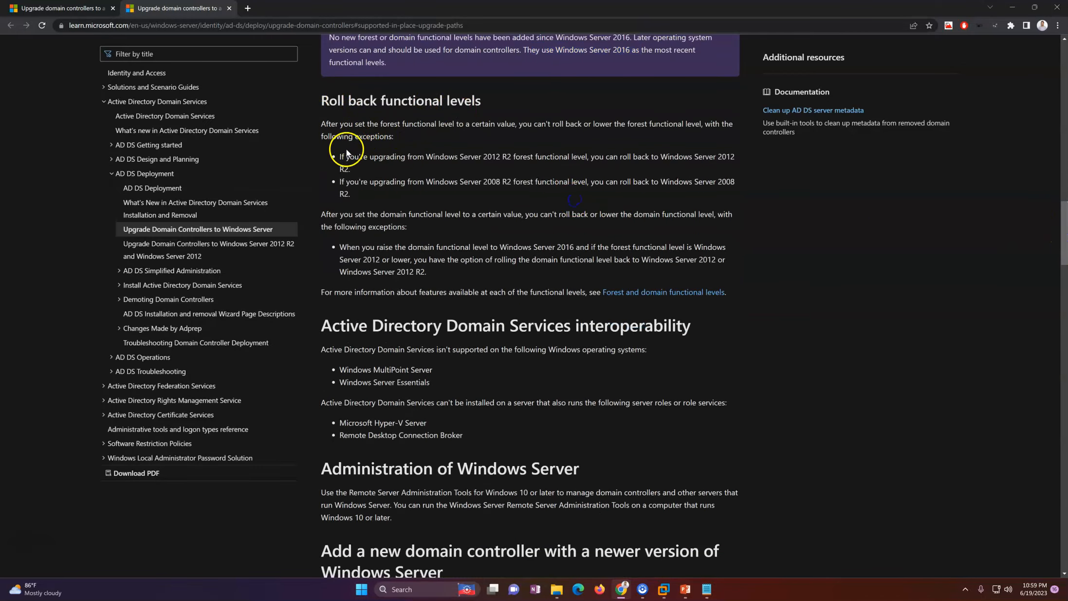
Step: Highlight the rollback exception bullets, including the option to roll the domain functional level back
left_click_drag(344, 156, 702, 162)
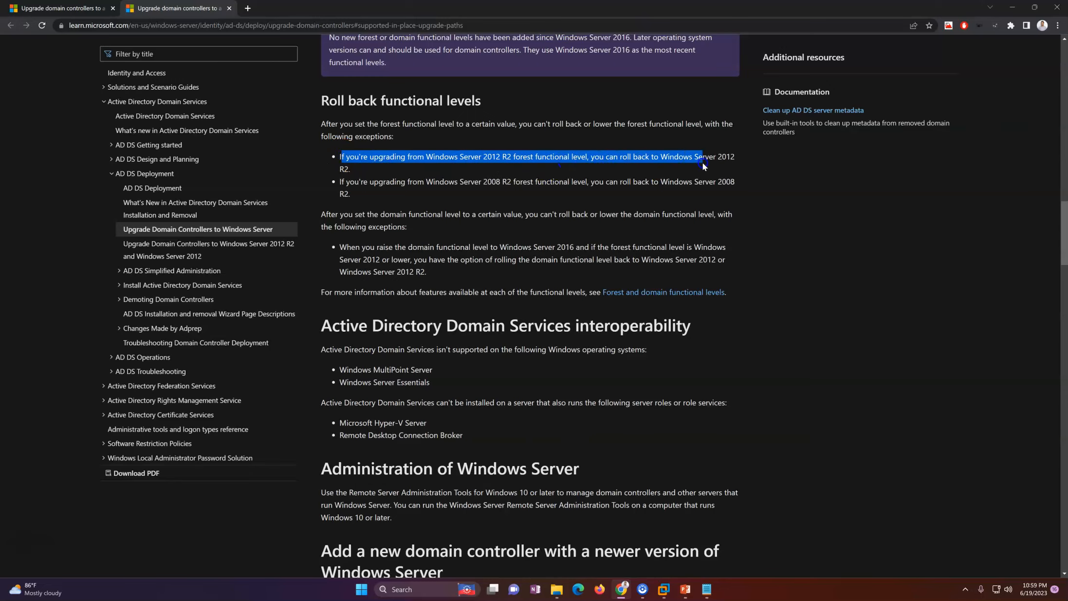
left_click(678, 179)
left_click(470, 183)
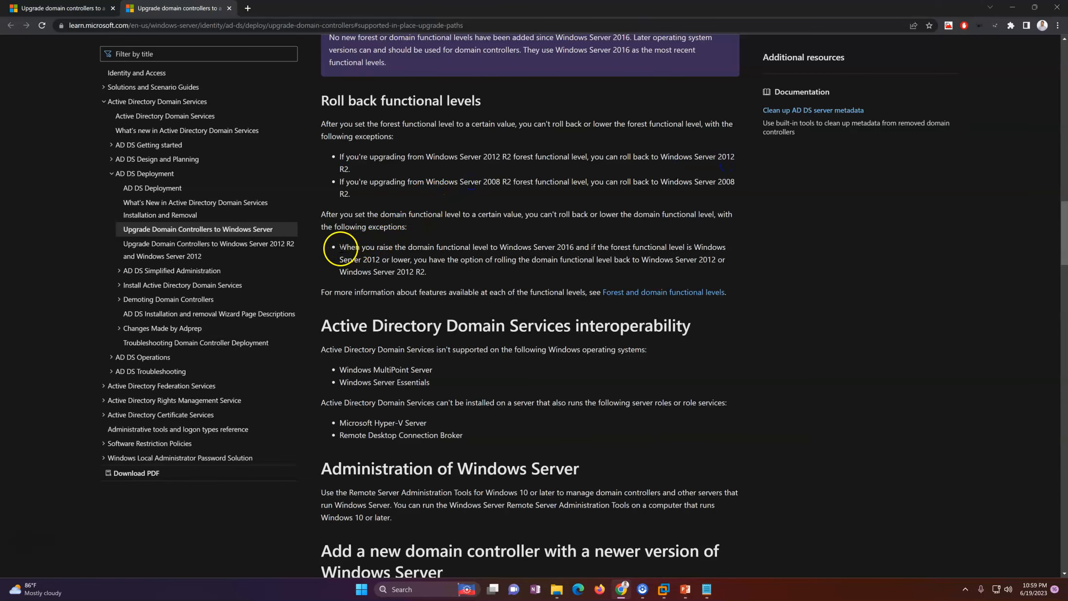
left_click_drag(379, 259, 411, 272)
left_click(501, 280)
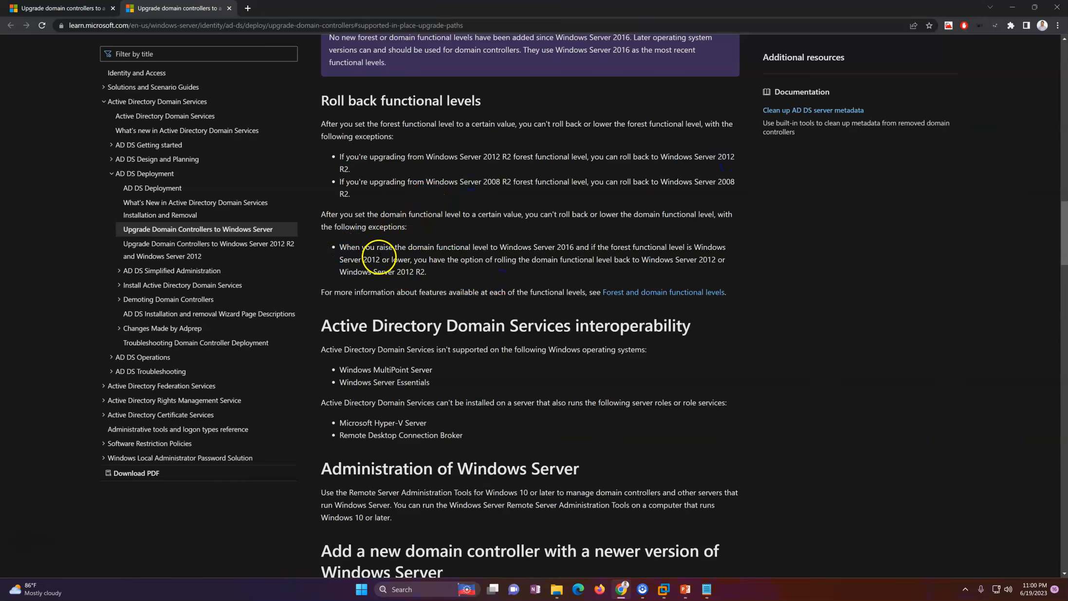
left_click_drag(347, 247, 708, 247)
left_click(506, 254)
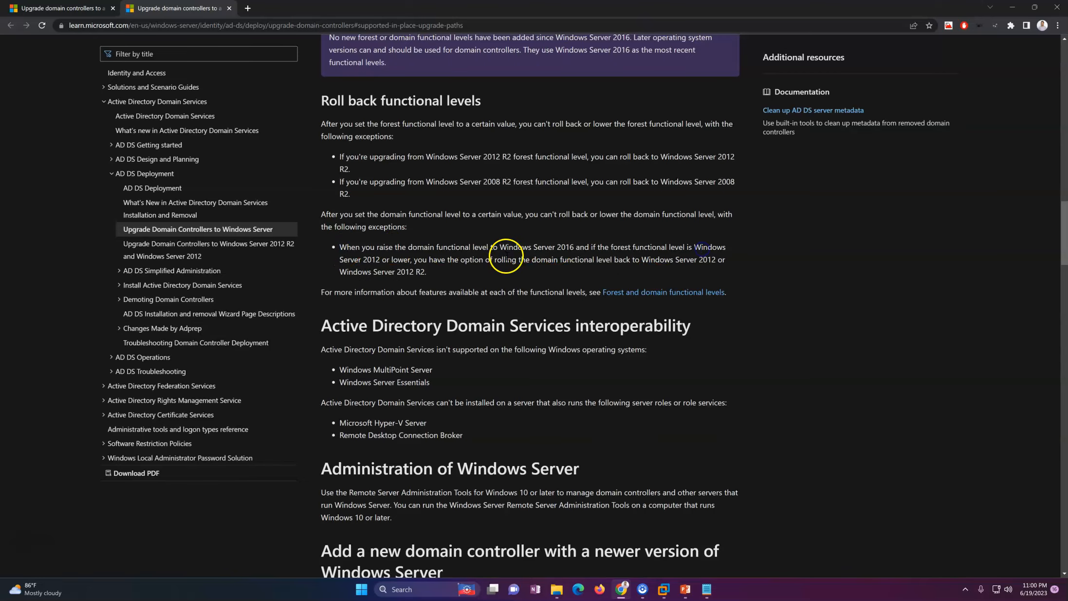
left_click_drag(432, 259, 623, 260)
left_click(494, 272)
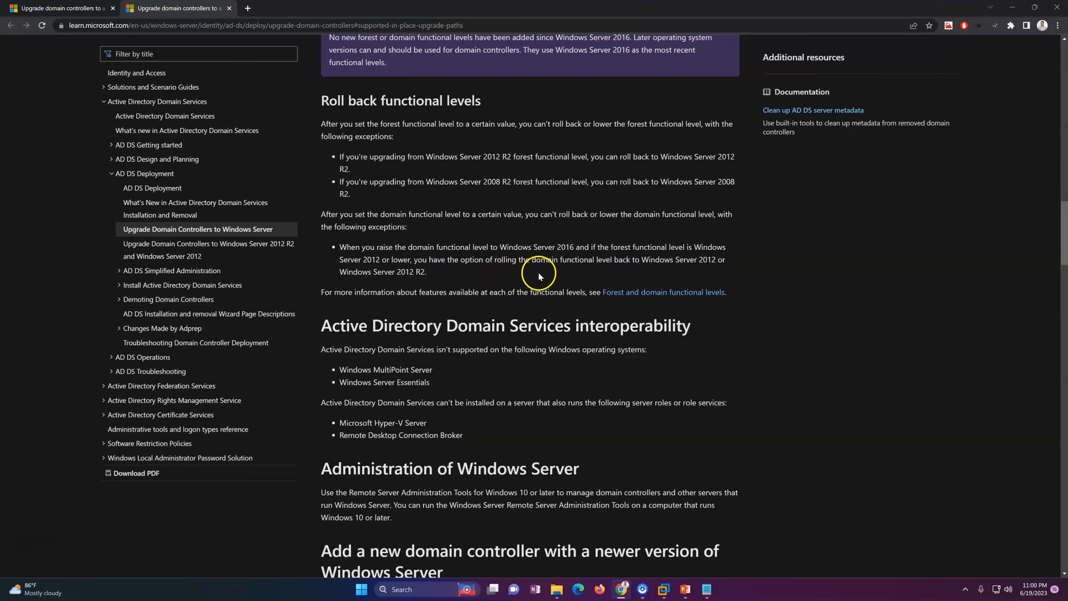
left_click_drag(1062, 256, 1065, 196)
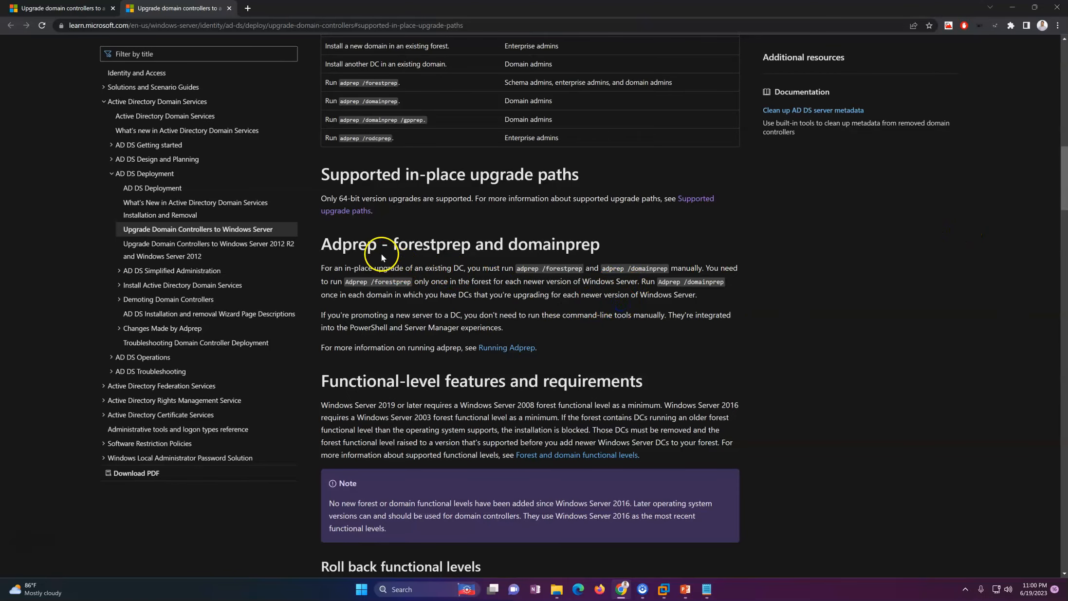
Step: Highlight the 'Only 64-bit version upgrades' sentence
left_click_drag(304, 199, 394, 199)
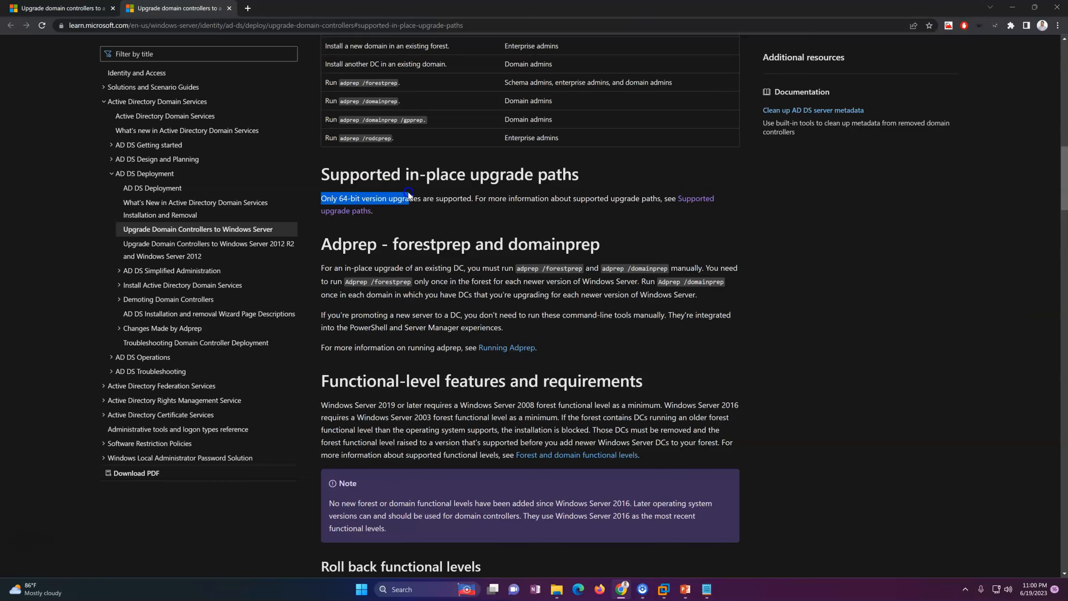
left_click_drag(424, 201, 597, 201)
left_click(630, 202)
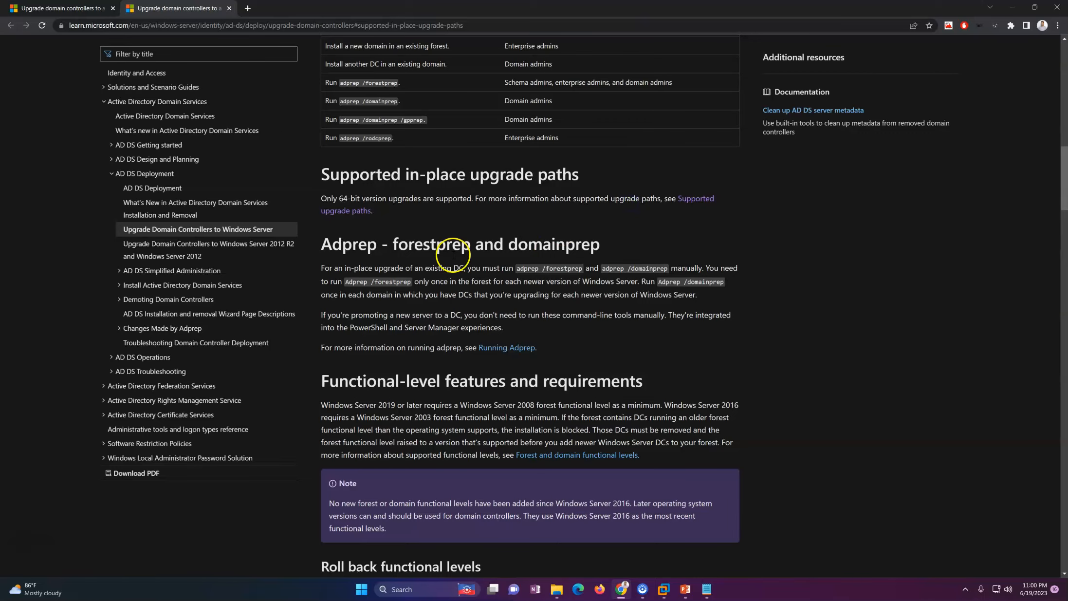
Step: Highlight the Adprep - forestprep and domainprep heading, then return to the top of the article
left_click_drag(324, 241, 543, 244)
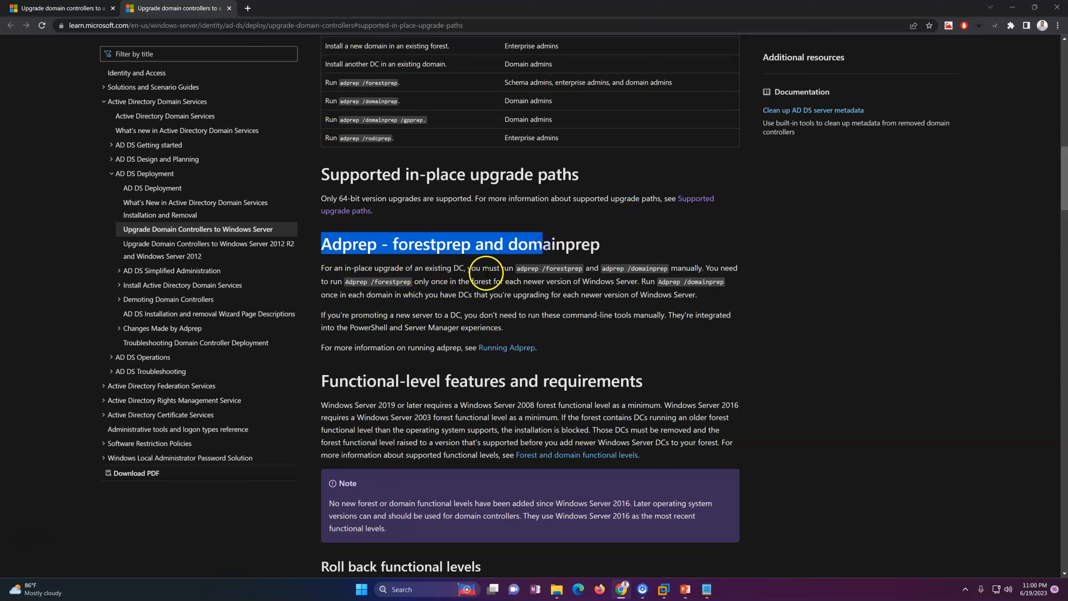
left_click(486, 271)
left_click_drag(332, 243, 614, 248)
left_click(493, 296)
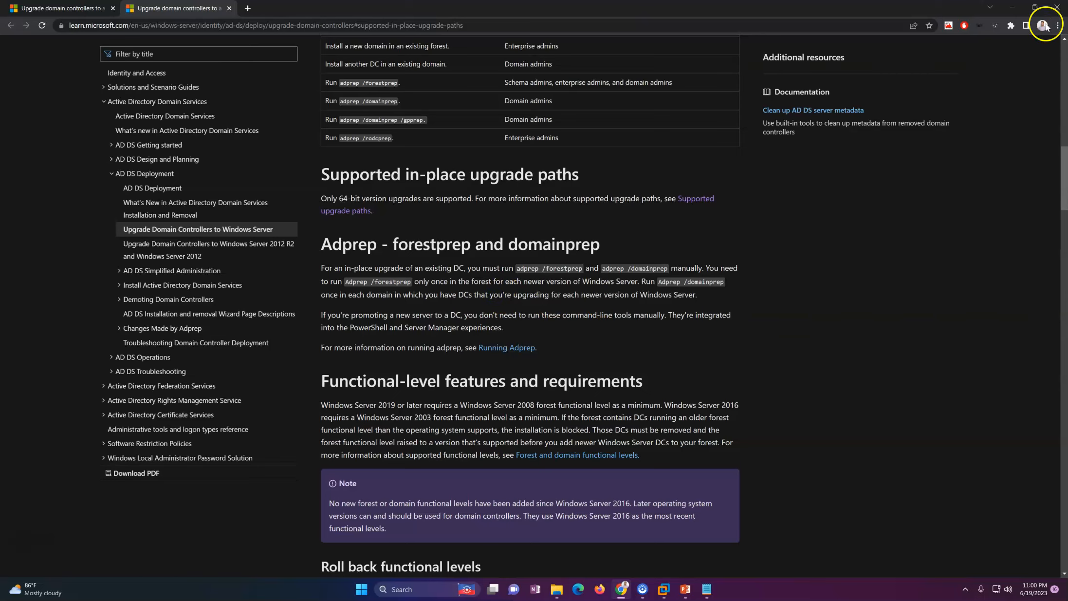
left_click_drag(1065, 172, 1065, 39)
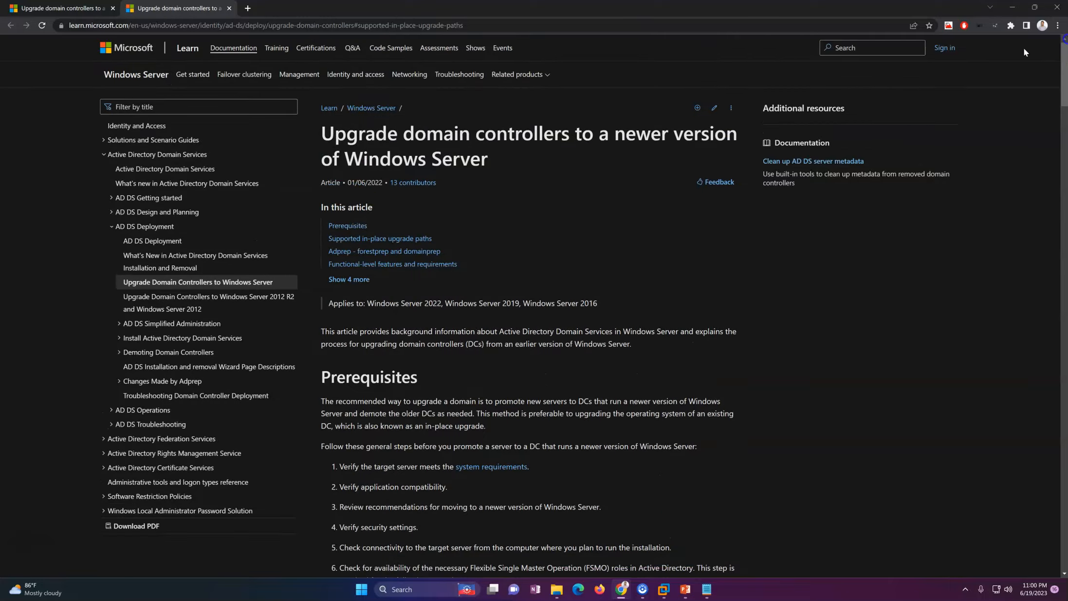
Step: Minimize Chrome back to the slide show, then switch to the VMware lab's Win2K12-DC01 console
left_click(1012, 7)
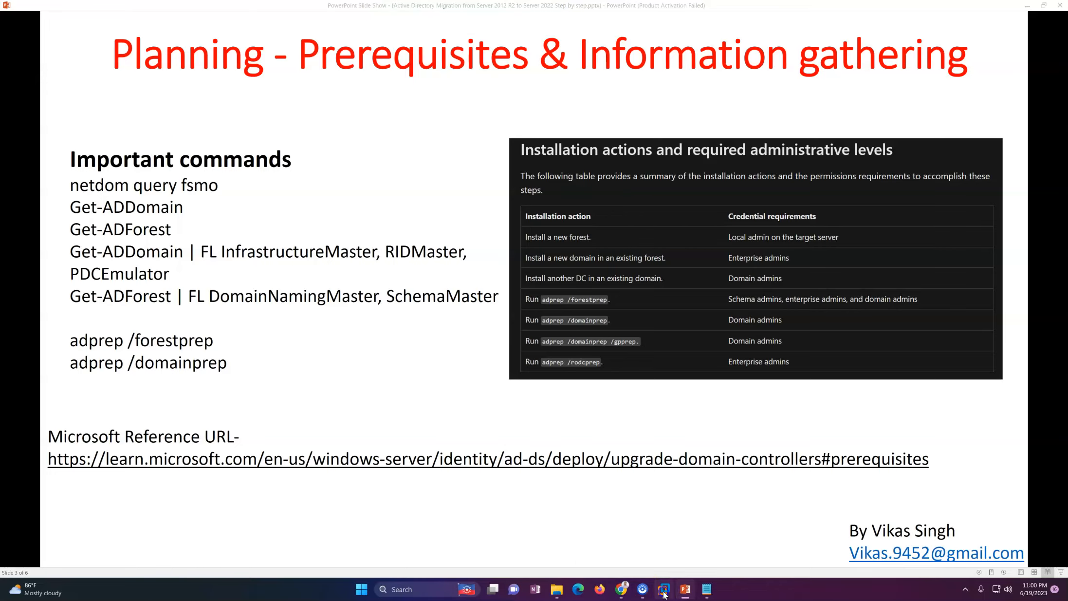
mouse_move(663, 589)
left_click(580, 533)
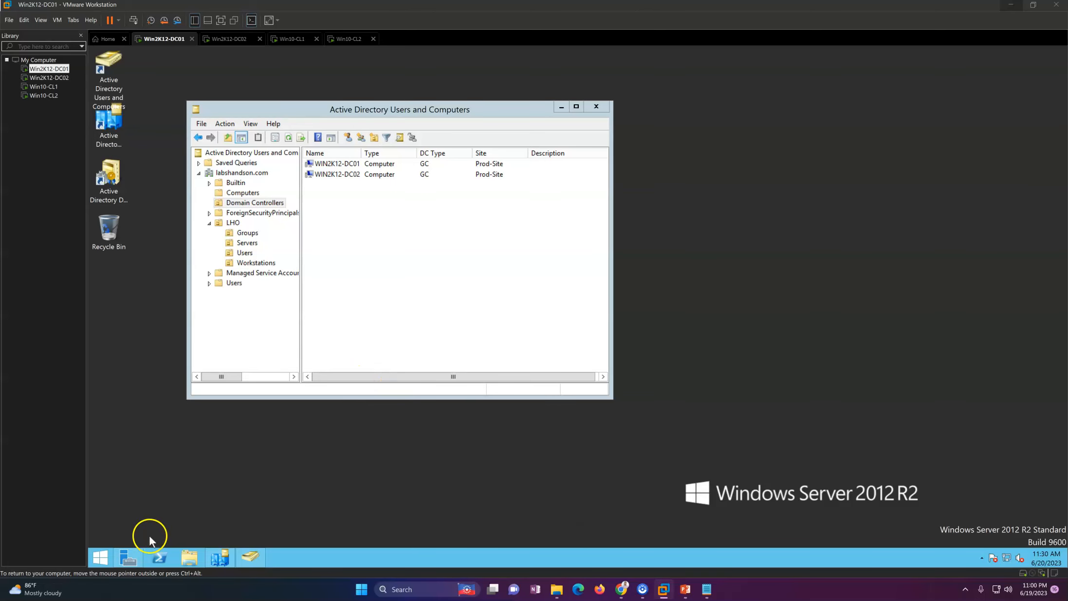
Step: Open Windows PowerShell on DC01 and run netdom query fsmo
right_click(156, 558)
left_click(168, 521)
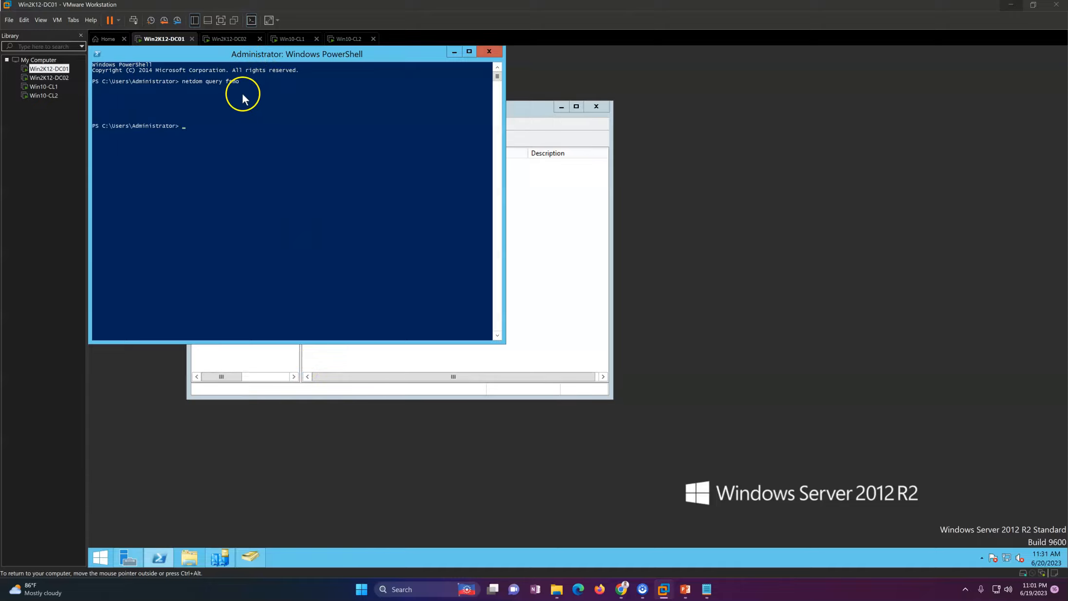
left_click(235, 109)
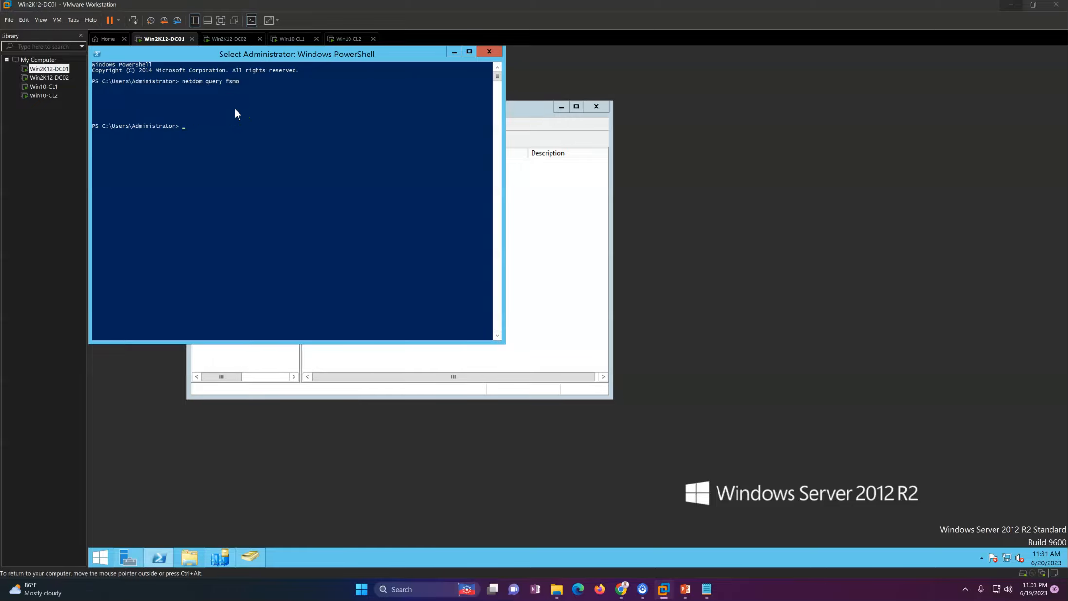
key("Escape")
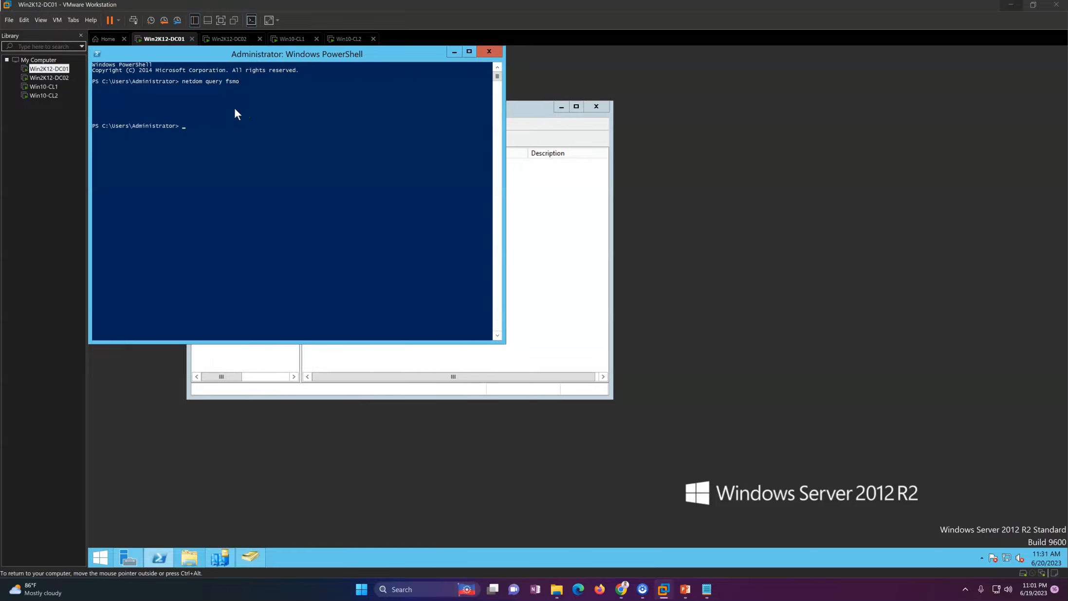
key("Up")
key("Return")
key("Up")
key("Return")
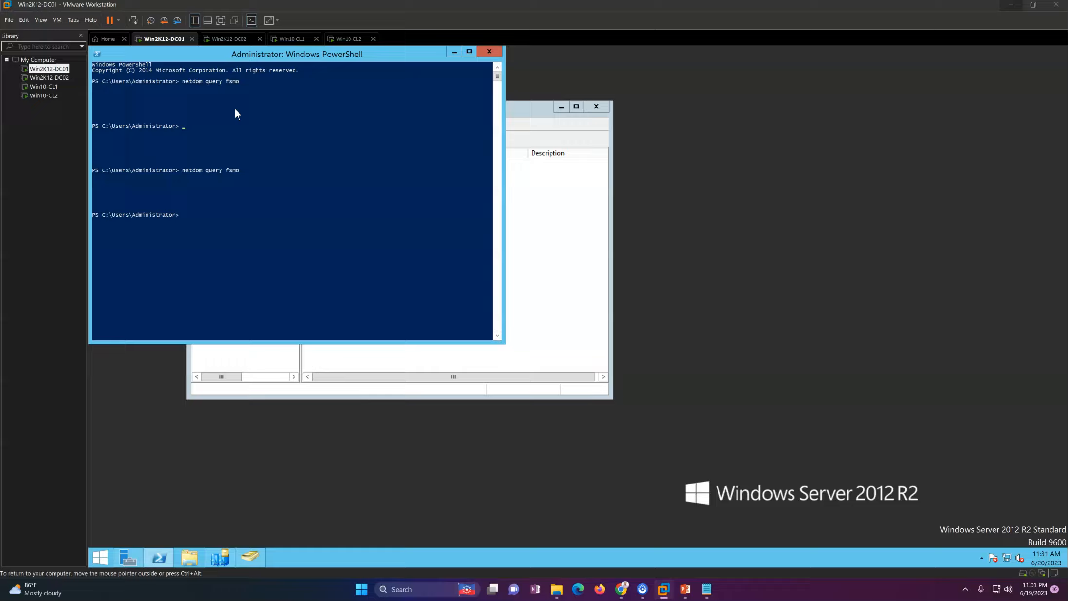
Step: Highlight the FSMO role holder lines in the console output
left_click(187, 130)
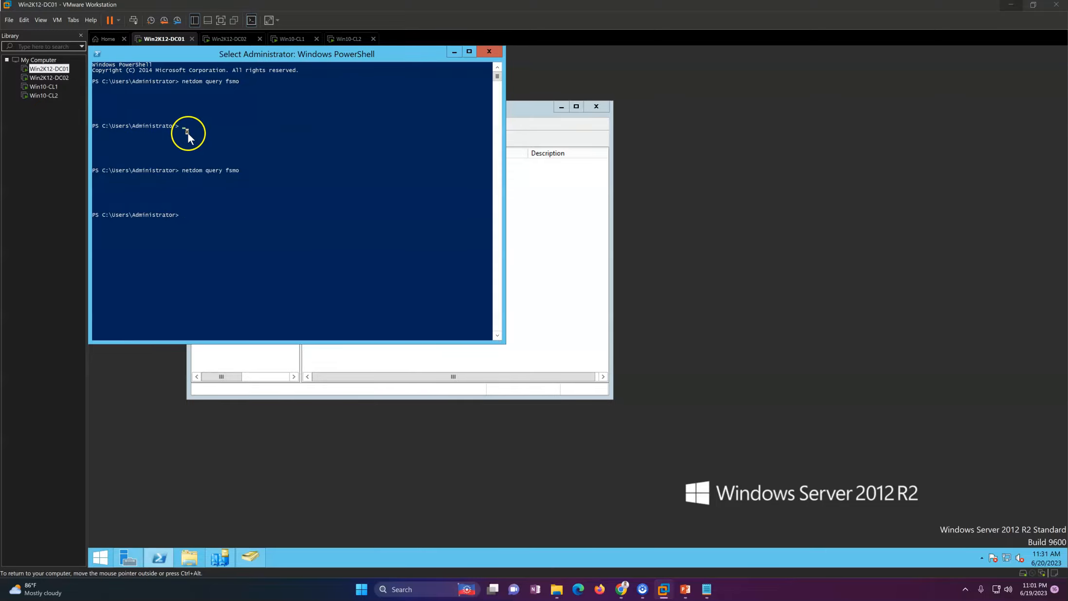
left_click_drag(144, 121, 92, 108)
left_click(222, 185)
right_click(348, 436)
left_click(367, 464)
left_click(332, 231)
left_click(298, 232)
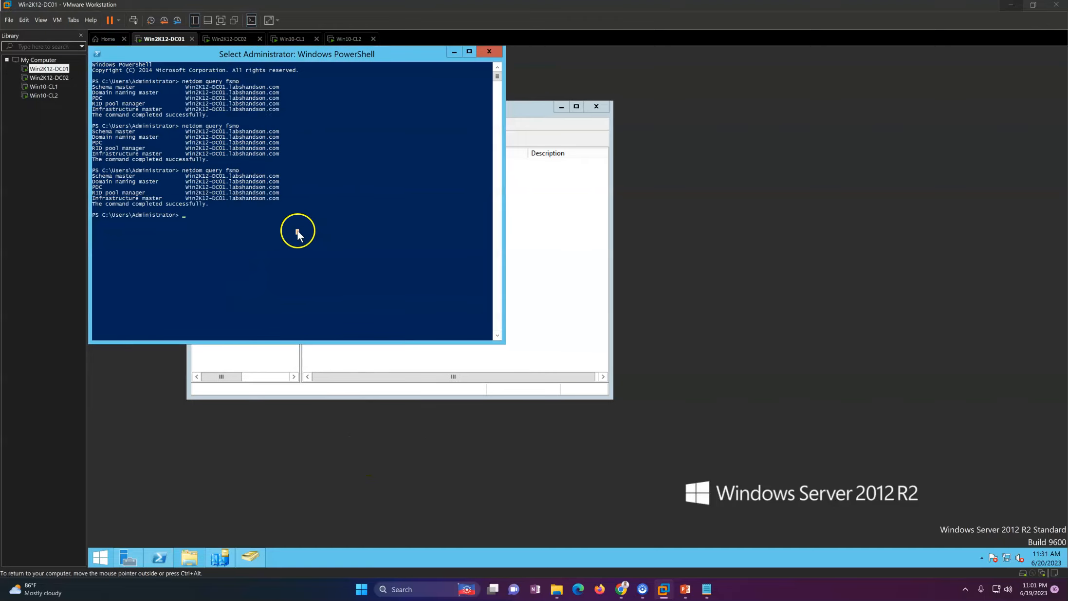
Step: Clear the console with cls, rerun netdom query fsmo, and move Users and Computers aside
type("cl")
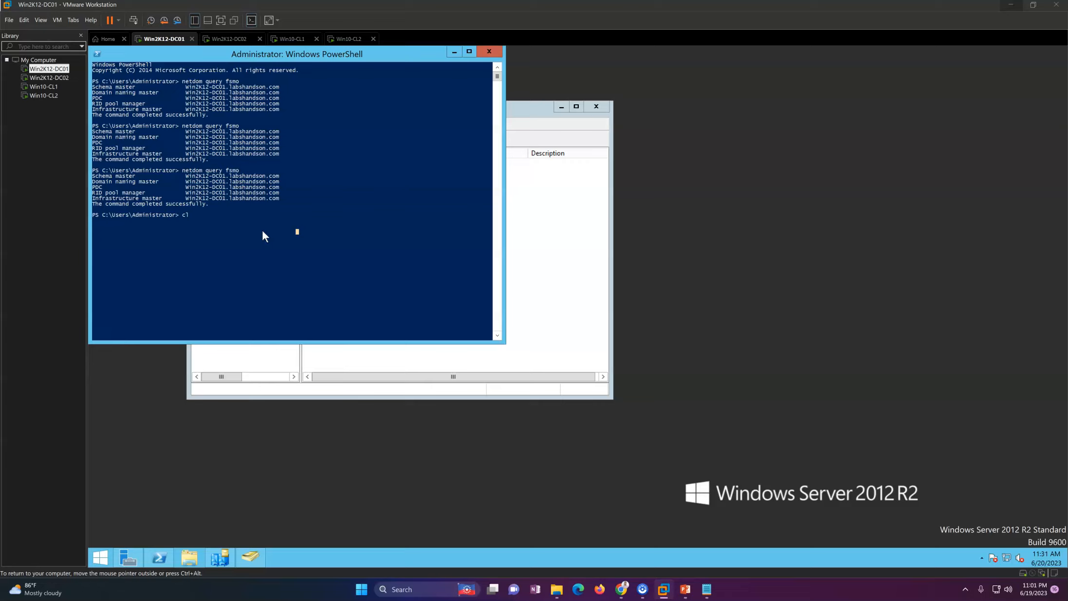
type("s")
key("Return")
left_click(276, 215)
type("netdom query fsmo")
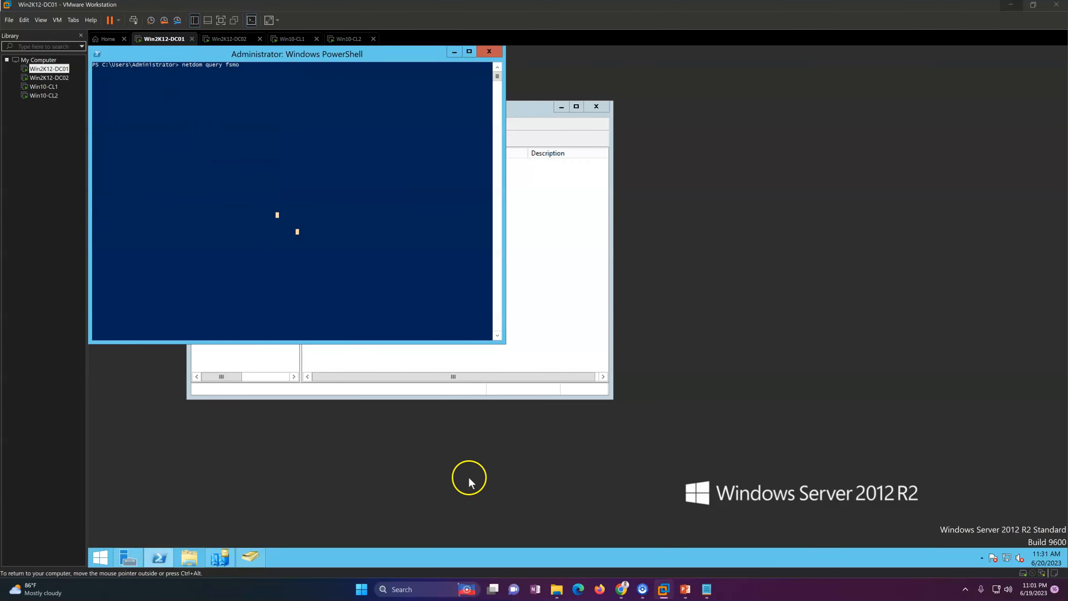
key("Return")
right_click(728, 365)
left_click(709, 311)
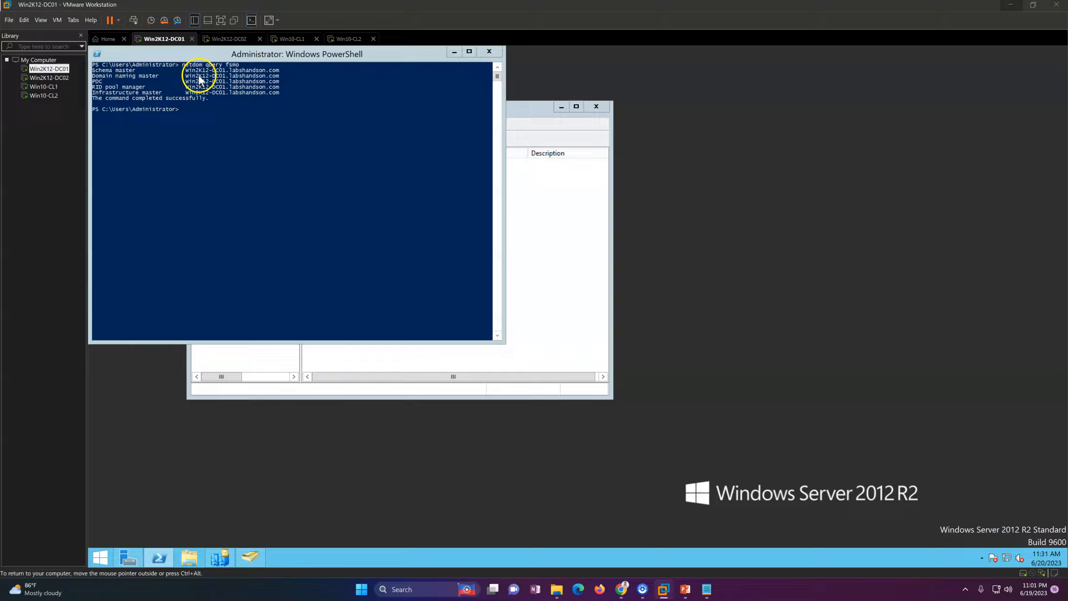
left_click_drag(519, 112, 721, 119)
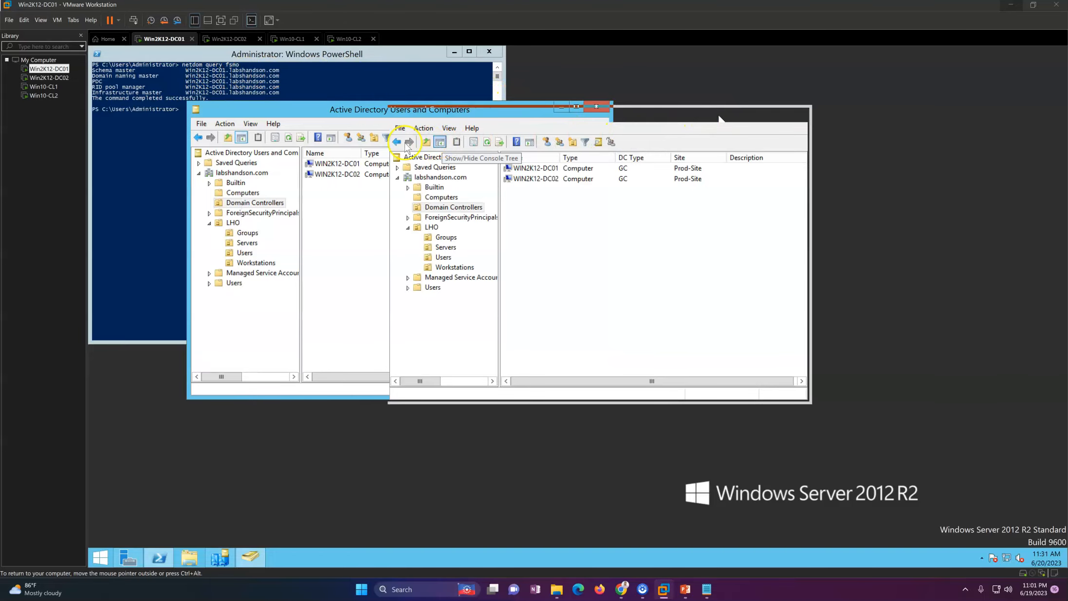
left_click(153, 182)
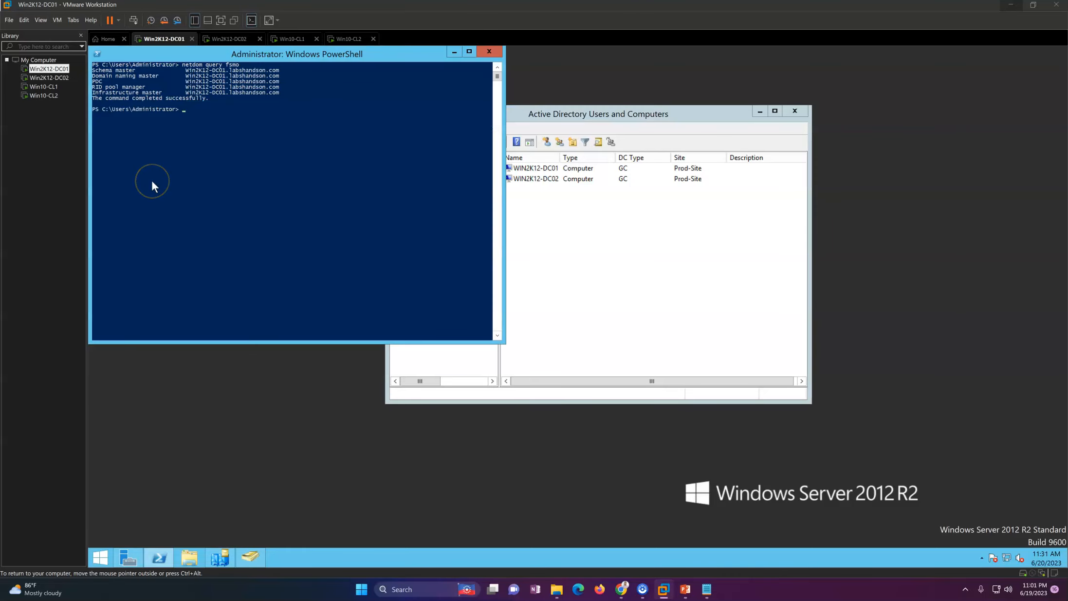
Step: Run Get-ADDomain and highlight the ComputersContainer, DistinguishedName and domain controllers container values
type("Get-ADDomain")
key("Return")
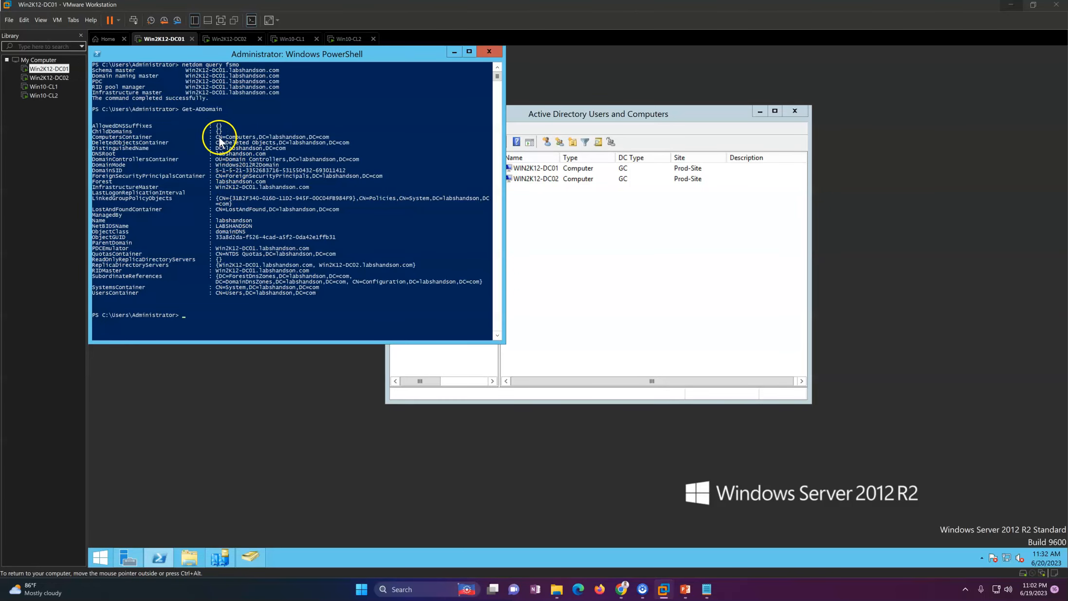
left_click(112, 141)
left_click_drag(111, 142, 281, 142)
left_click_drag(129, 148, 269, 148)
left_click_drag(110, 154, 140, 170)
left_click(300, 265)
left_click(297, 298)
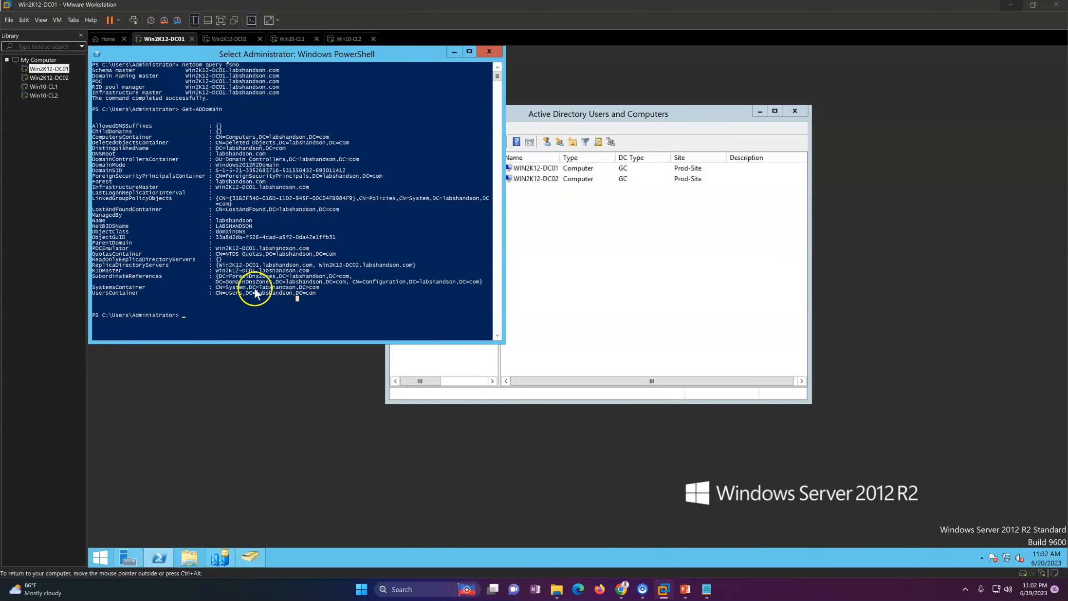
Step: Highlight the PDCEmulator and RIDMaster entries on WIN2K12-DC01 and the DomainControllersContainer value
left_click_drag(95, 249, 331, 250)
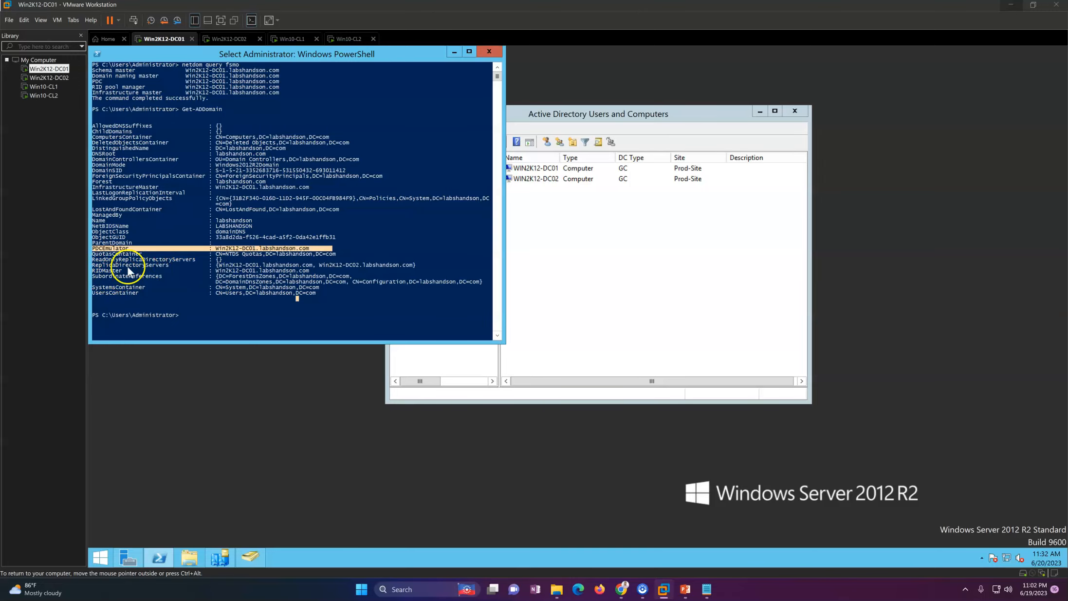
left_click_drag(226, 109, 174, 111)
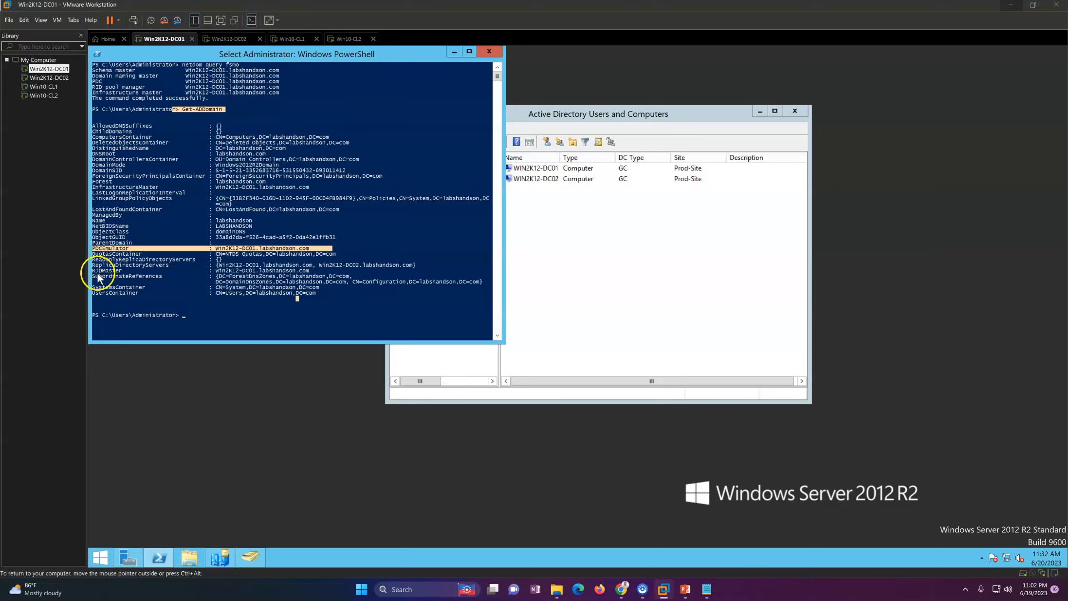
left_click_drag(99, 270, 275, 296)
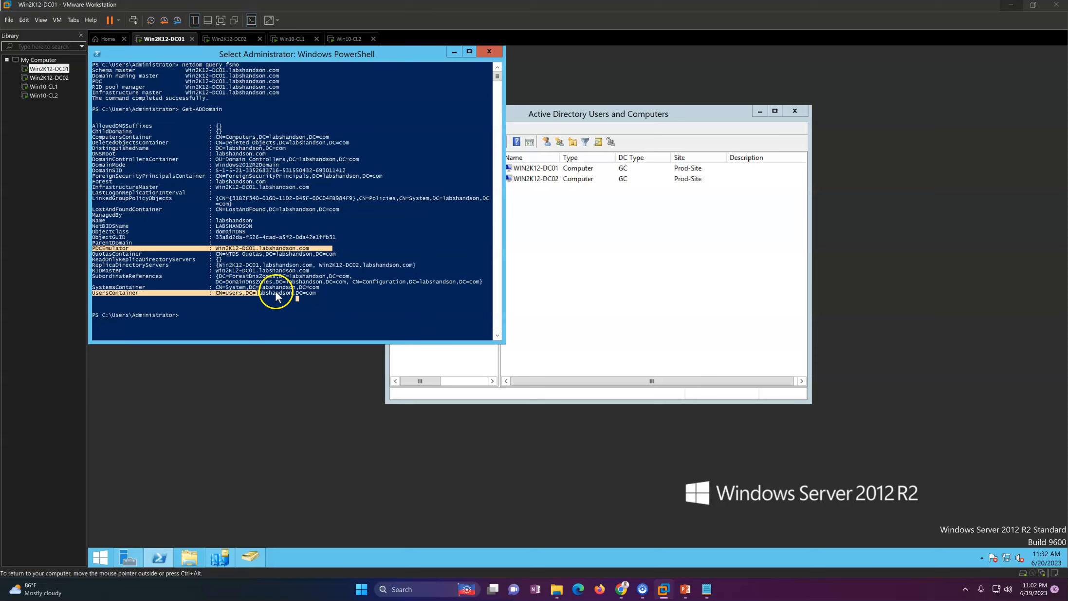
left_click(327, 296)
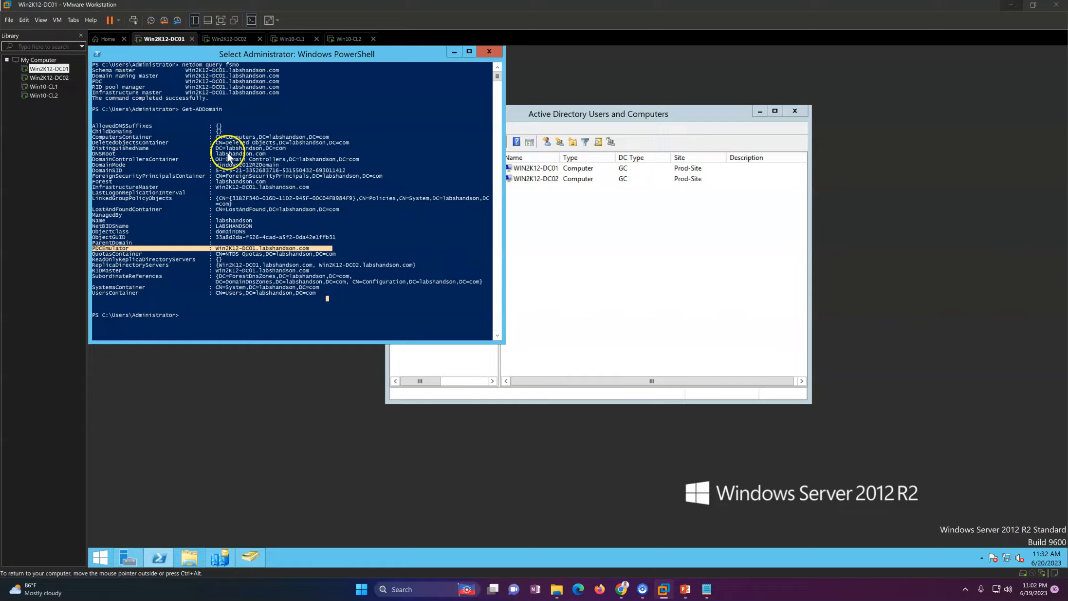
left_click_drag(215, 159, 350, 281)
left_click(347, 282)
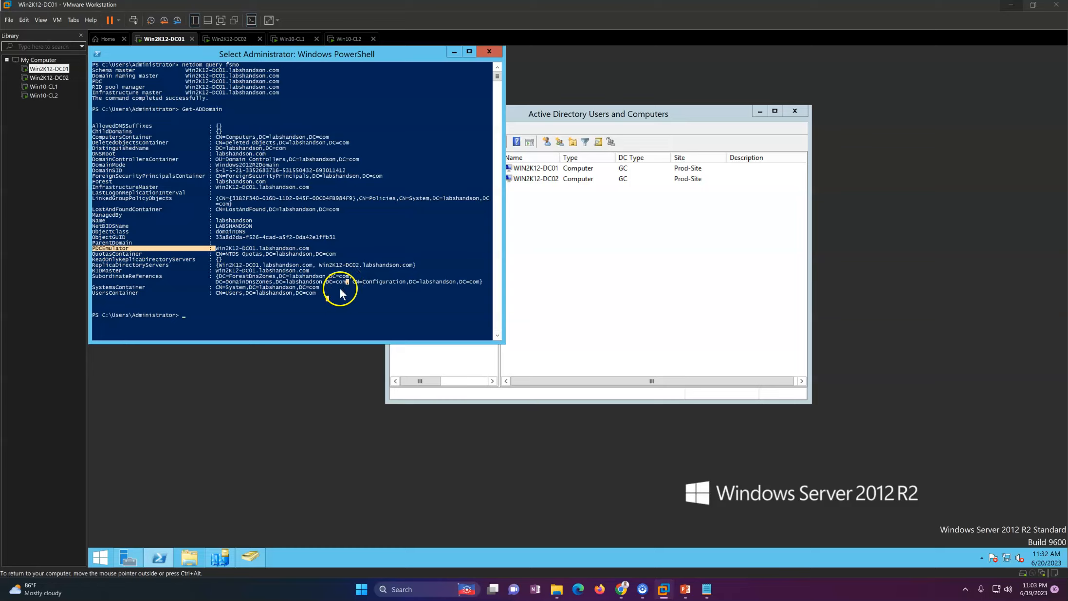
left_click(329, 297)
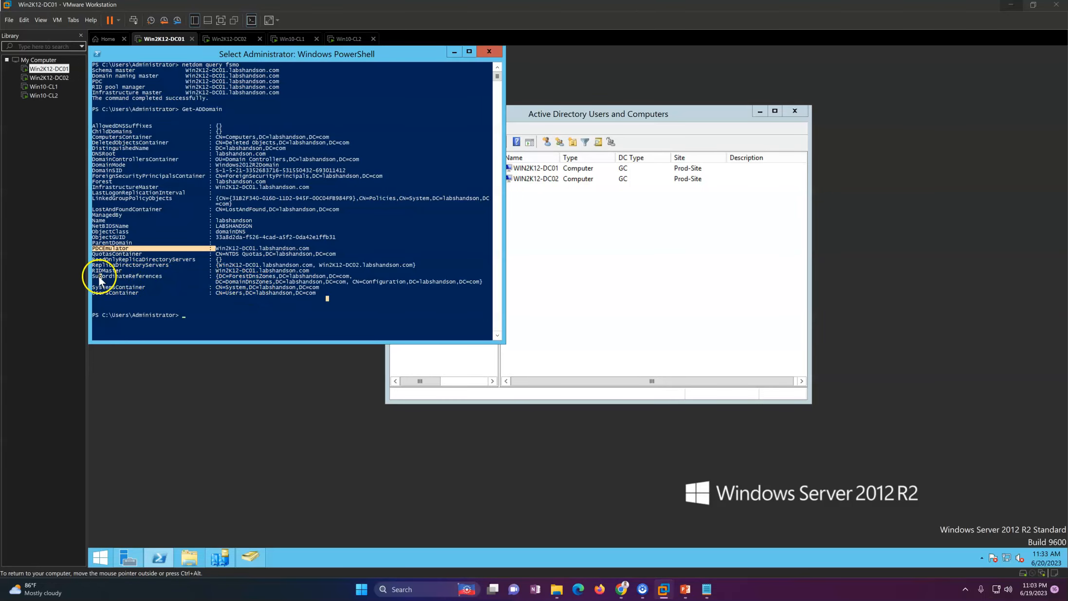
left_click(184, 292)
type("F")
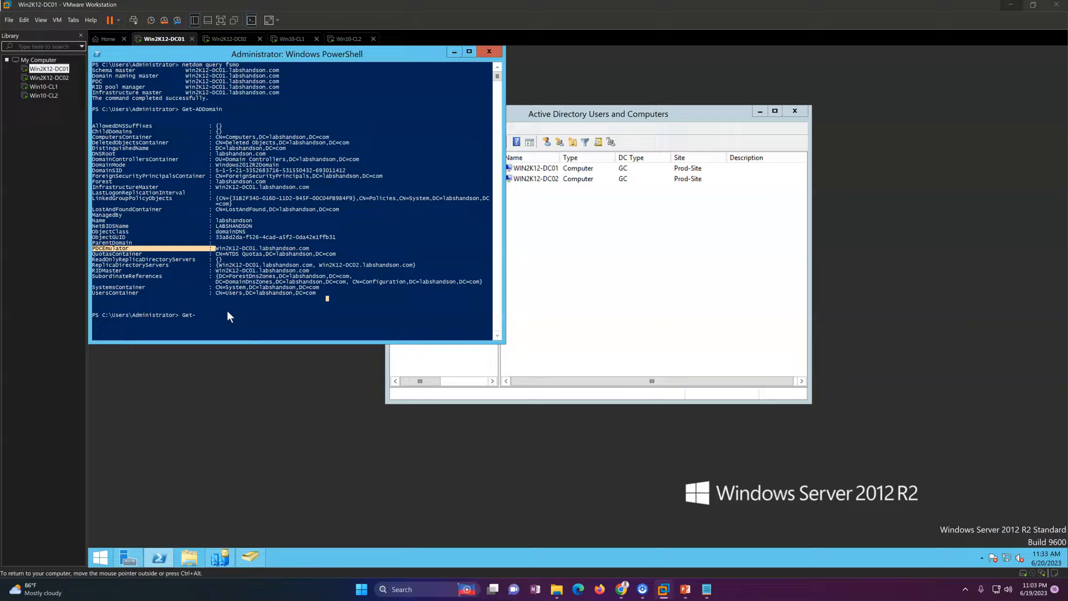
Step: Run Get-ADForest and highlight ForestMode, GlobalCatalogs for both DCs, Name, SchemaMaster and Sites (Prod-Site)
type("orest")
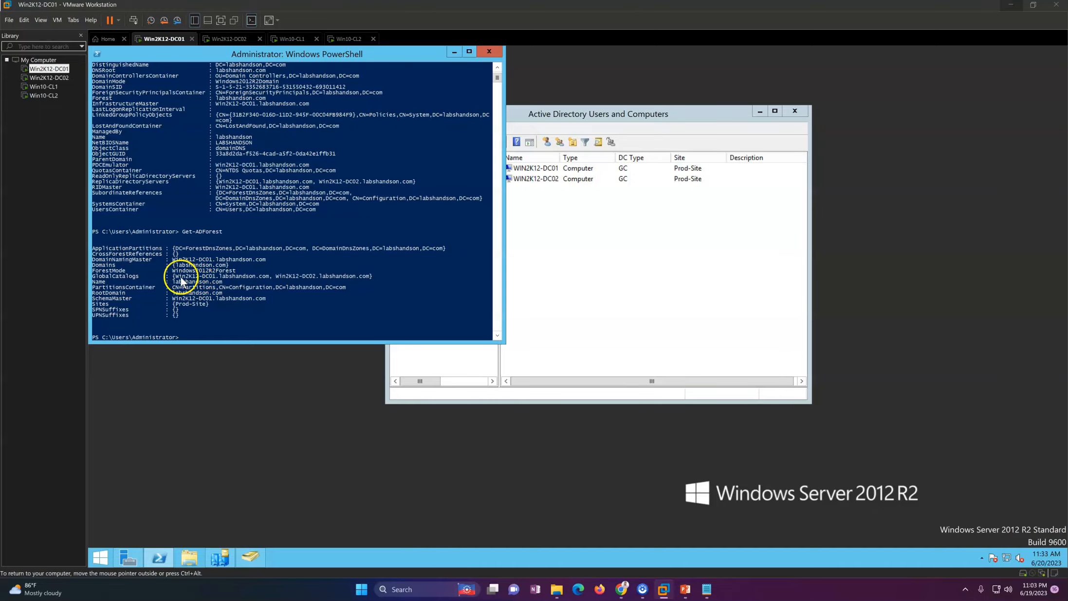
left_click_drag(123, 270, 242, 275)
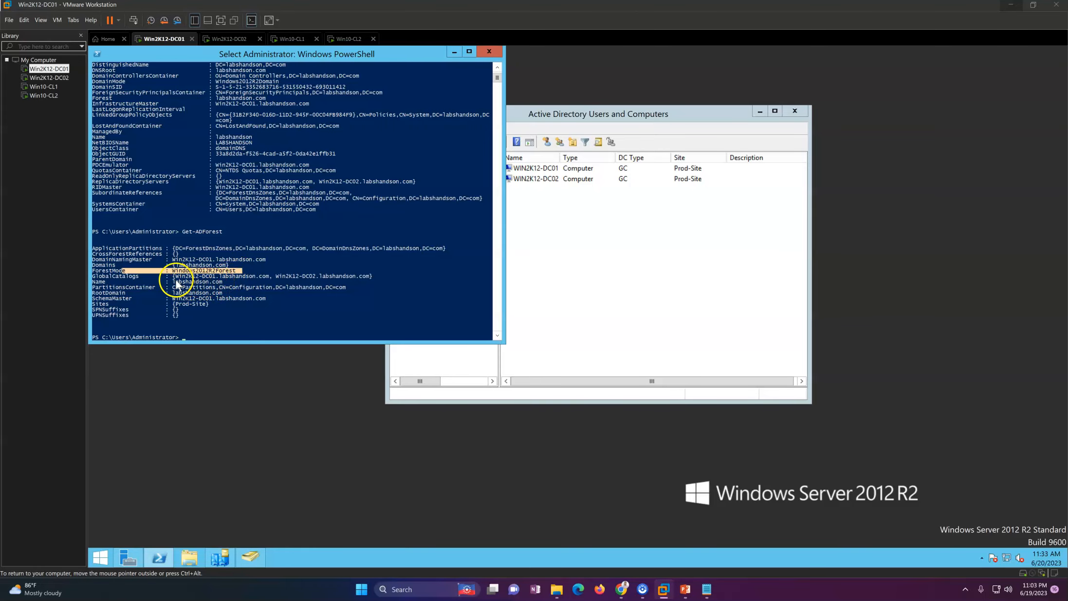
left_click_drag(122, 275, 343, 278)
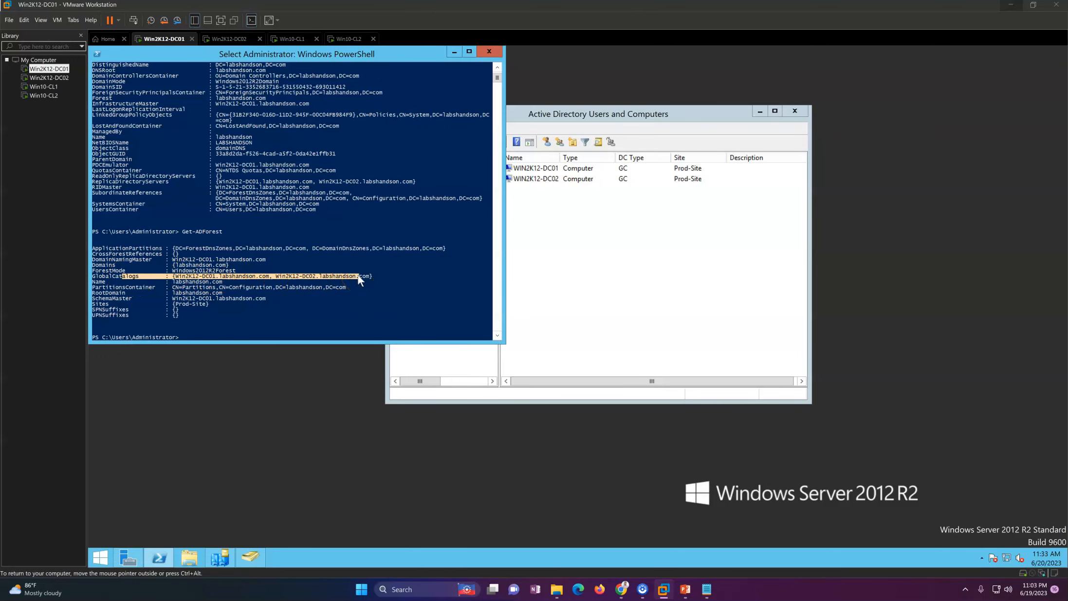
left_click_drag(93, 281, 261, 283)
left_click_drag(104, 298, 274, 297)
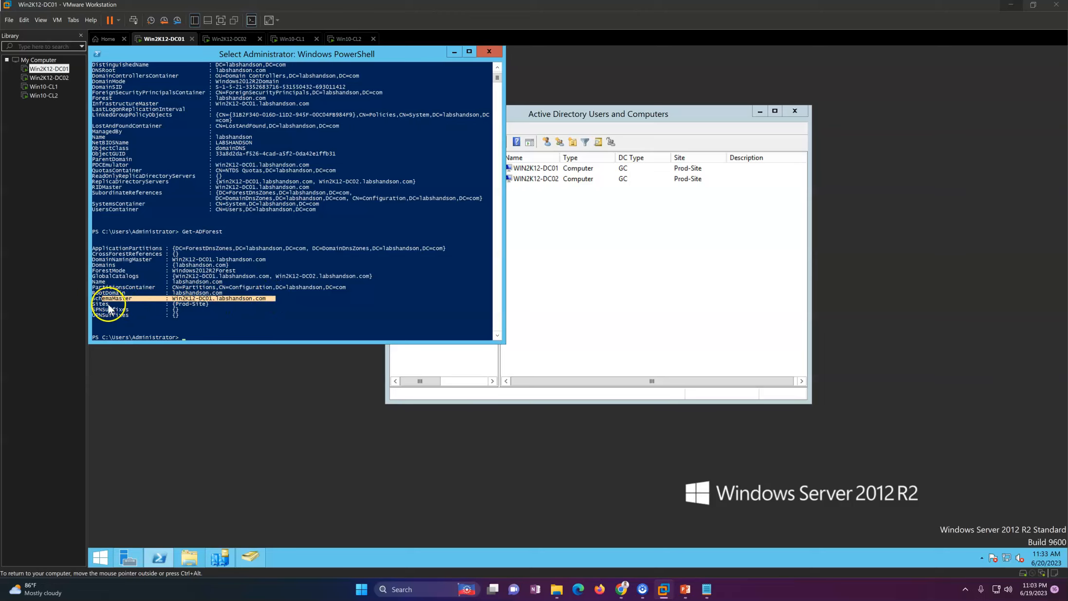
left_click_drag(94, 304, 272, 304)
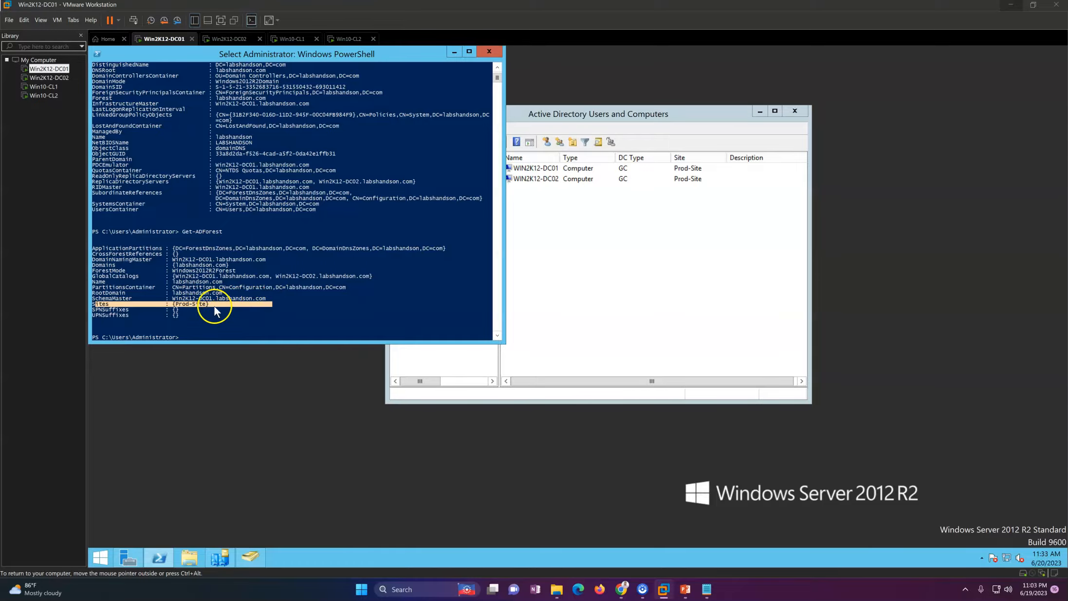
Step: Return to the slide show and advance to 'Scenario 1 – In-Place upgrade for Current DC'
left_click(542, 235)
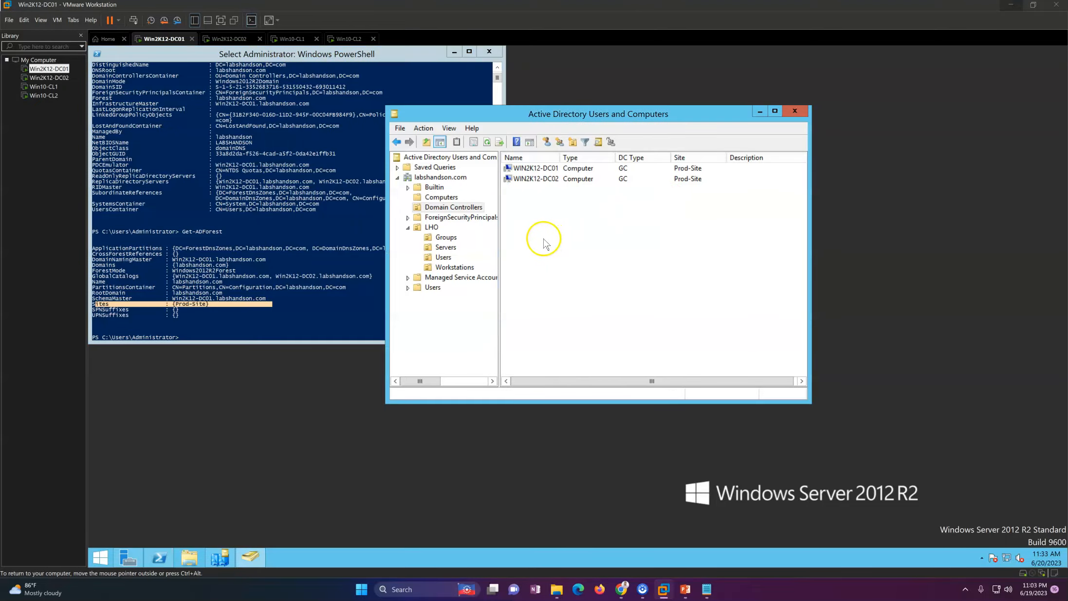
left_click(685, 589)
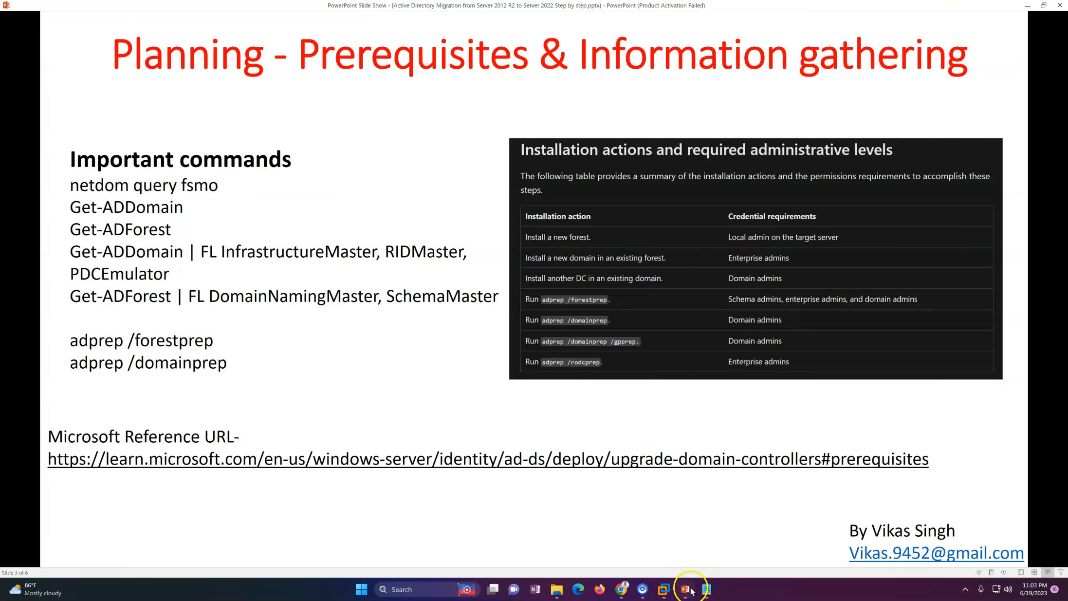
left_click(643, 422)
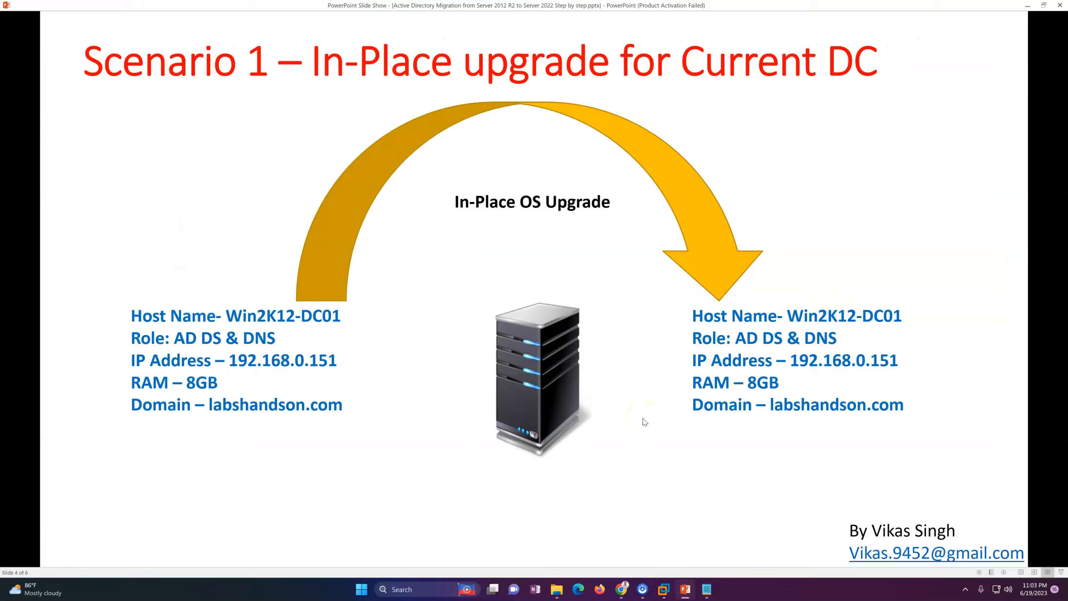
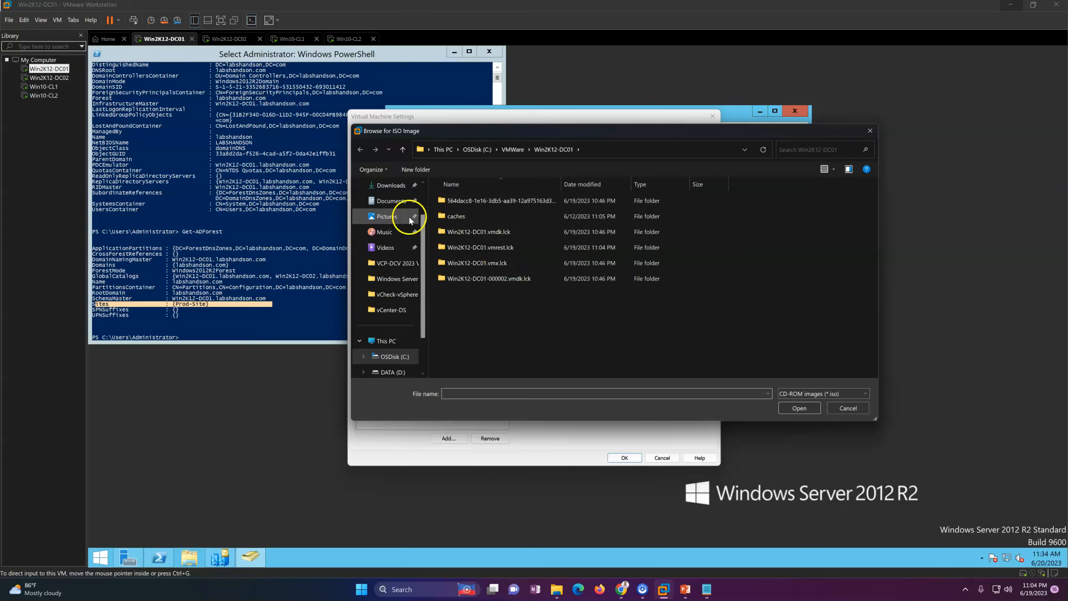
Step: Load the ISO from ISO Repository > Microsoft > Windows Server > 2022 into DC01's CD/DVD drive and confirm
scroll(424, 231, "up", 1)
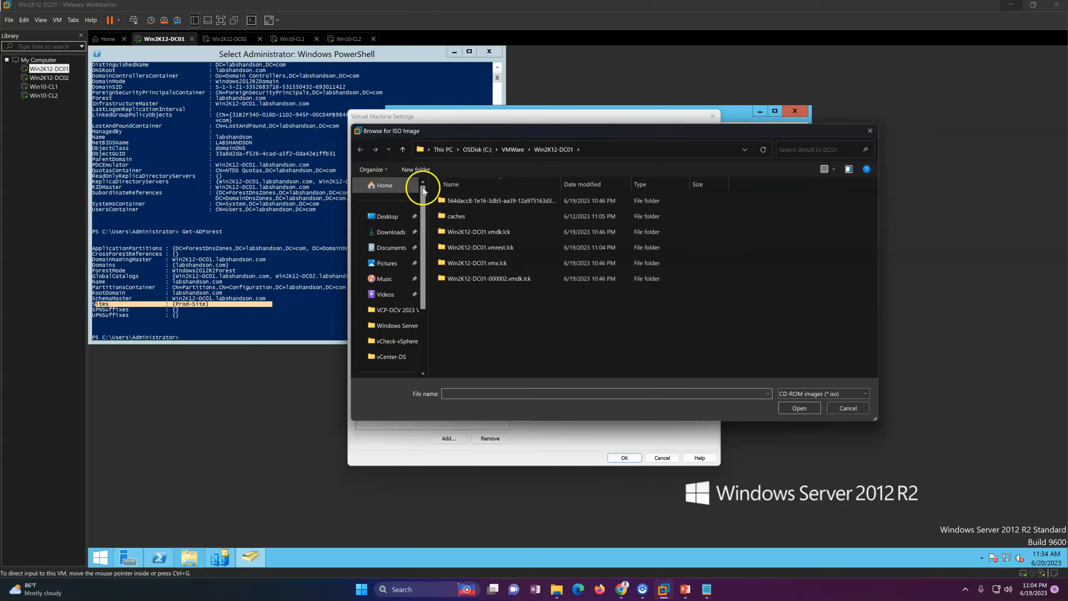
left_click(387, 215)
double_click(465, 221)
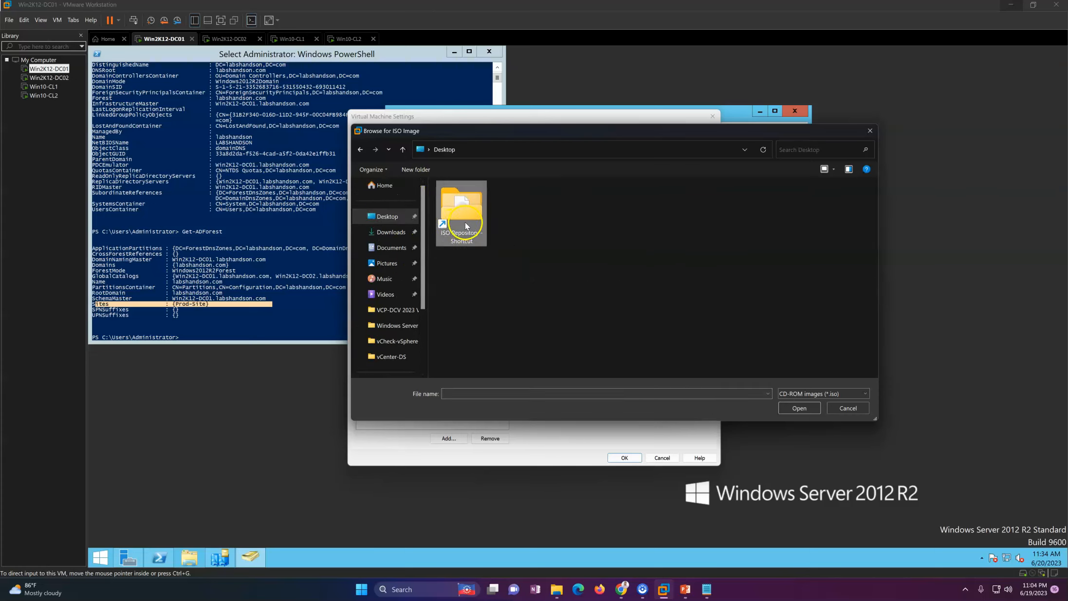
double_click(470, 223)
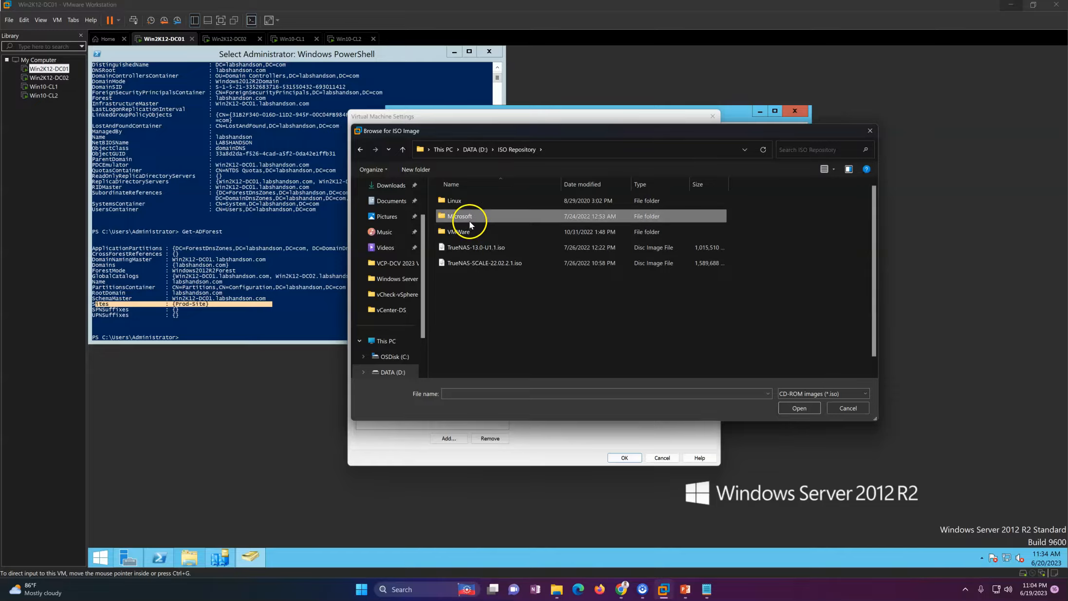
left_click(503, 328)
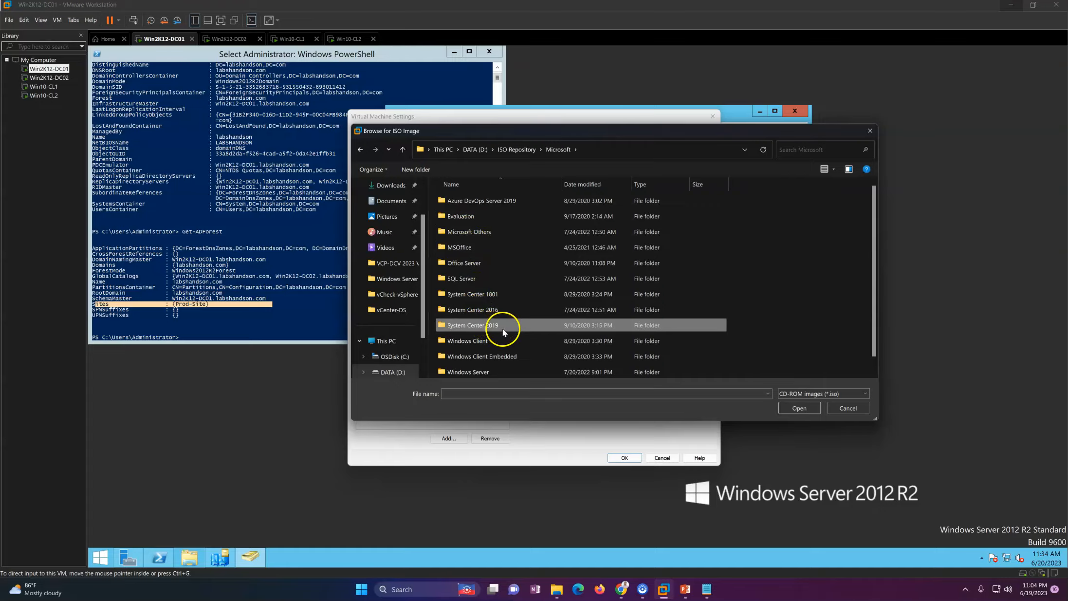
double_click(493, 372)
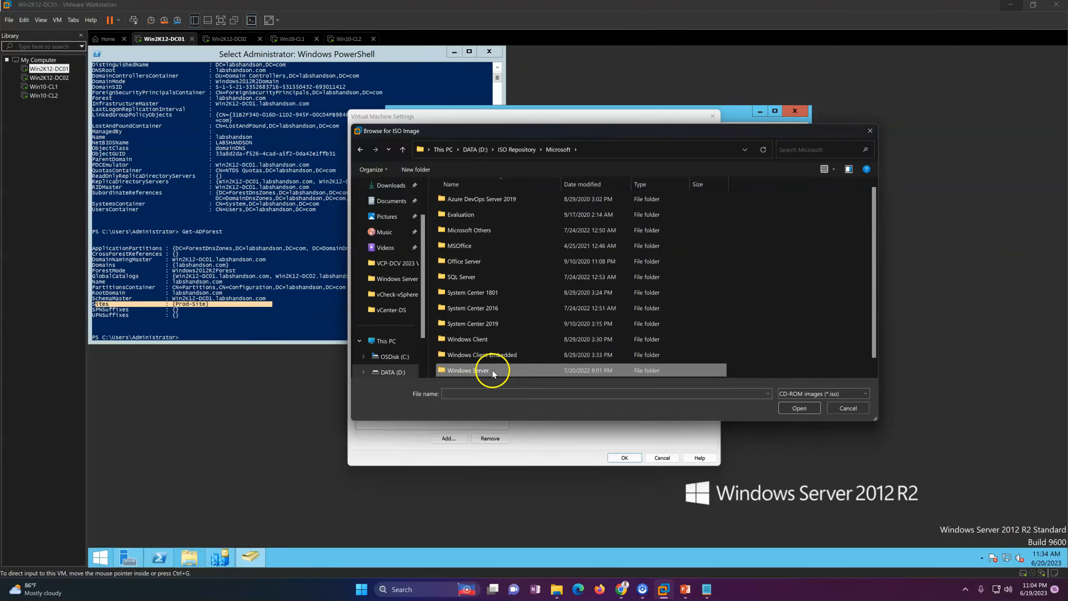
double_click(470, 293)
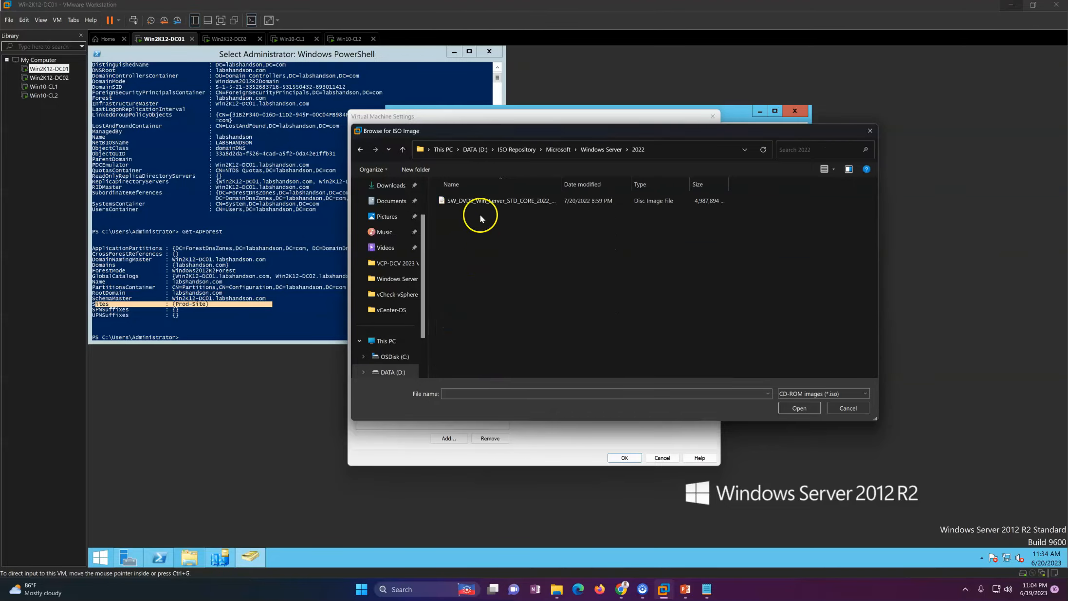
left_click(480, 200)
left_click(793, 409)
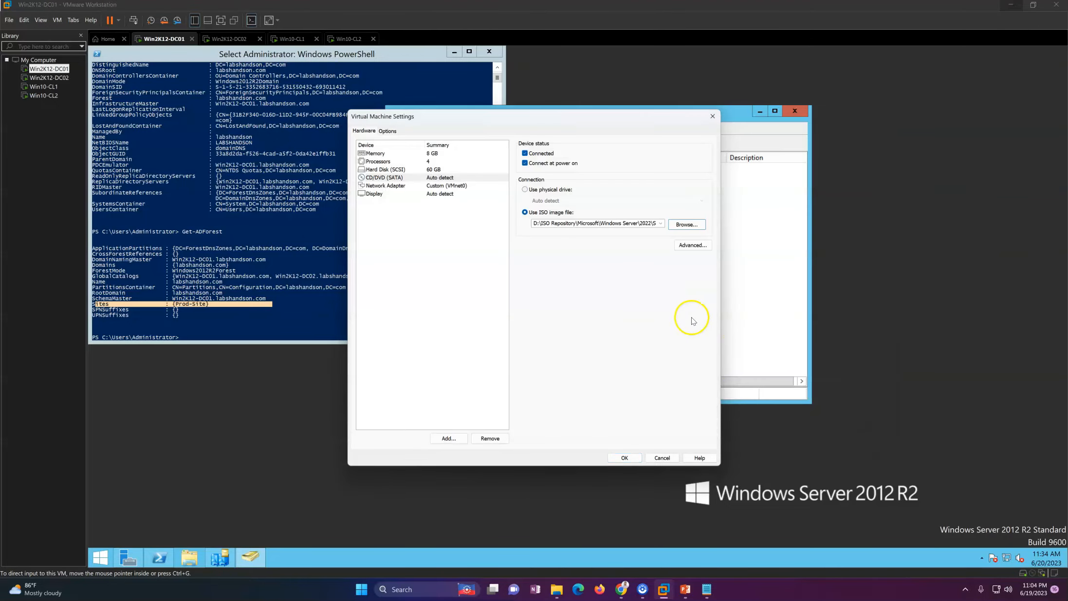
left_click(630, 459)
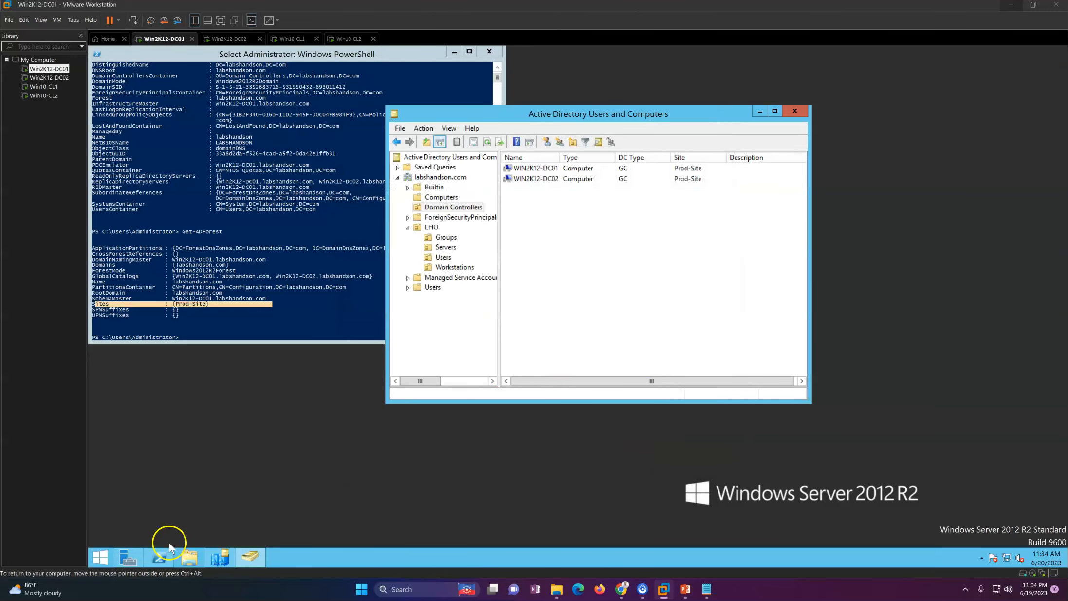
Step: Launch Windows Server Setup from DVD Drive (D:) and move the other windows aside
left_click(183, 562)
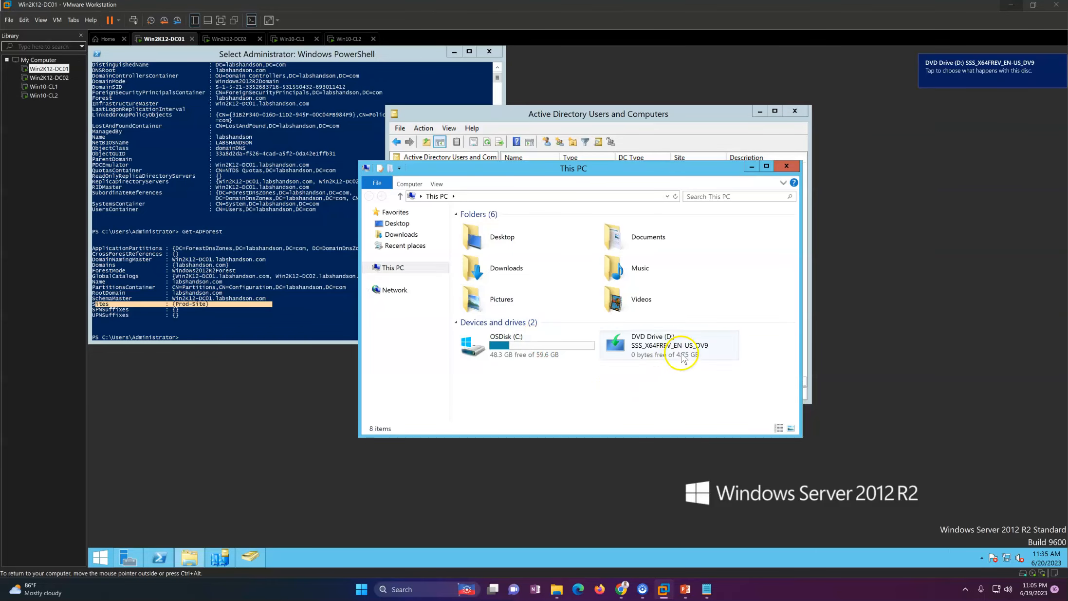
left_click(684, 358)
double_click(684, 359)
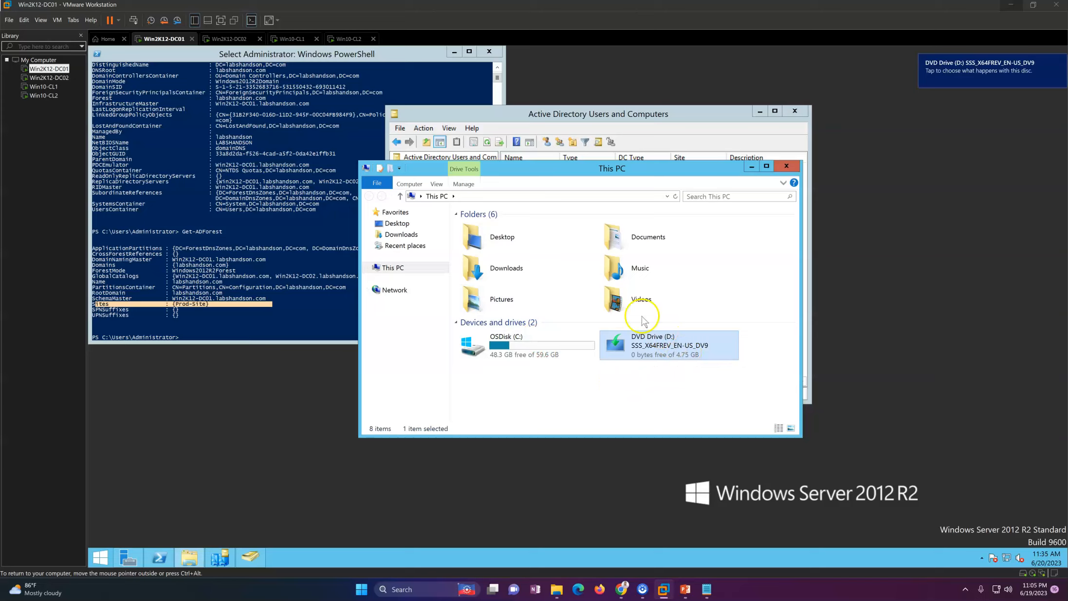
left_click_drag(667, 171, 501, 186)
left_click(760, 111)
left_click(454, 52)
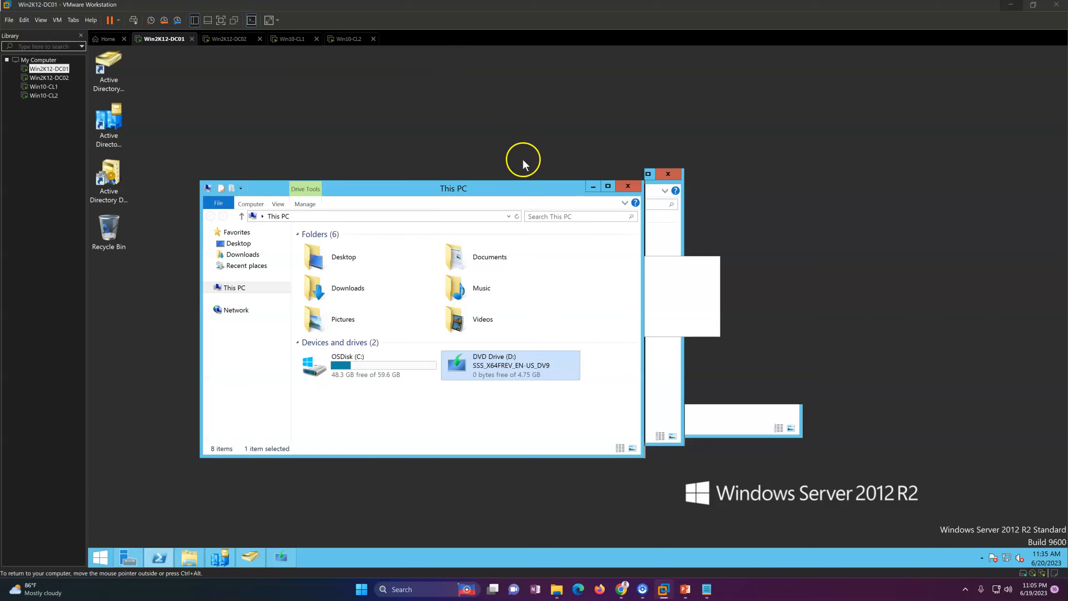
left_click_drag(575, 144, 744, 146)
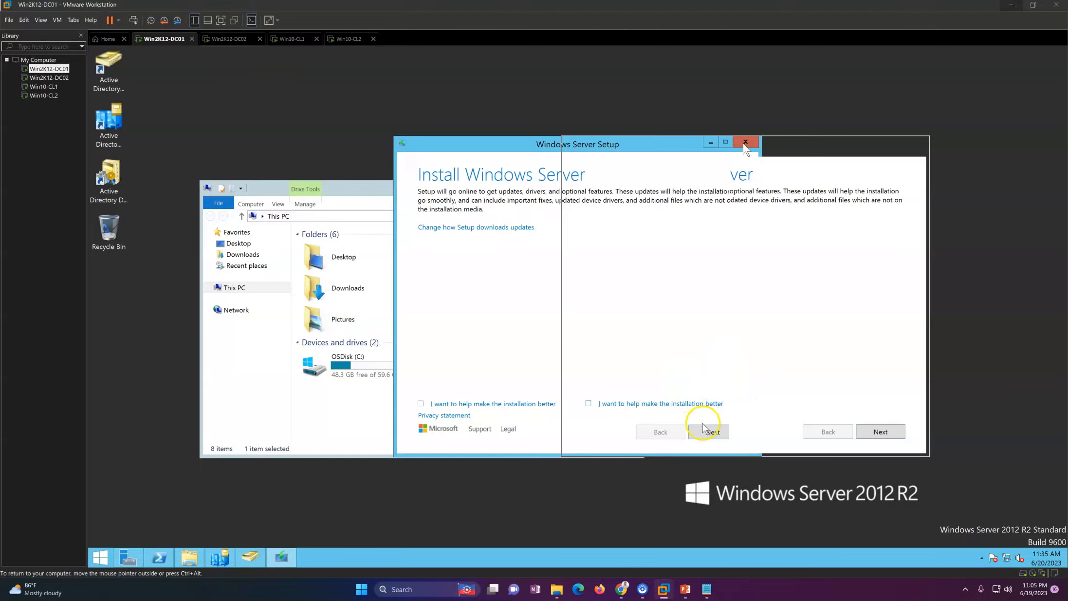
Step: Refresh the desktop and start Setup checking for updates
right_click(359, 121)
left_click(377, 148)
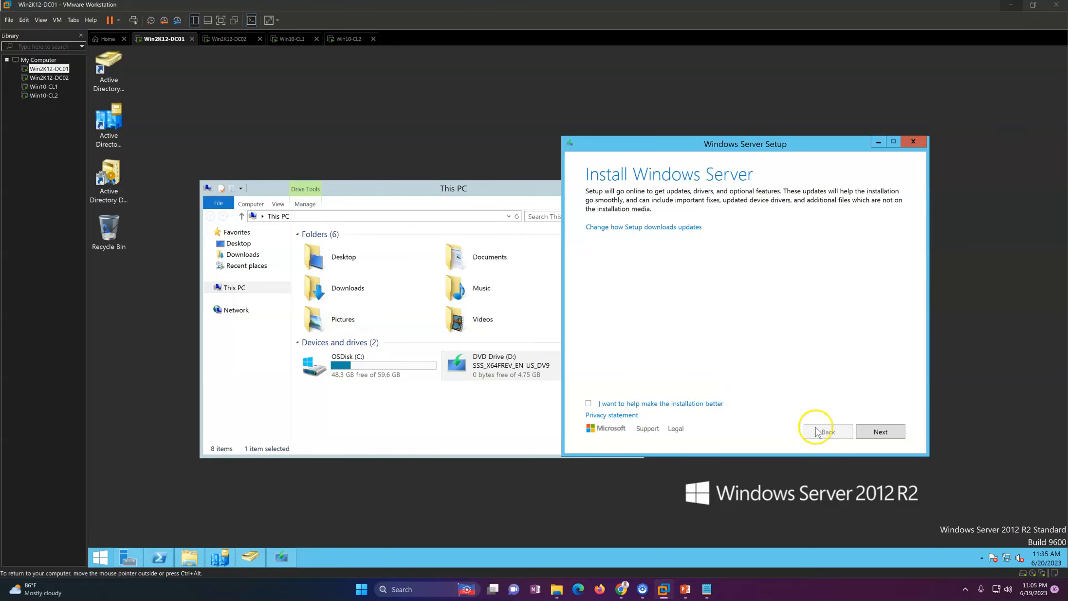
left_click(868, 432)
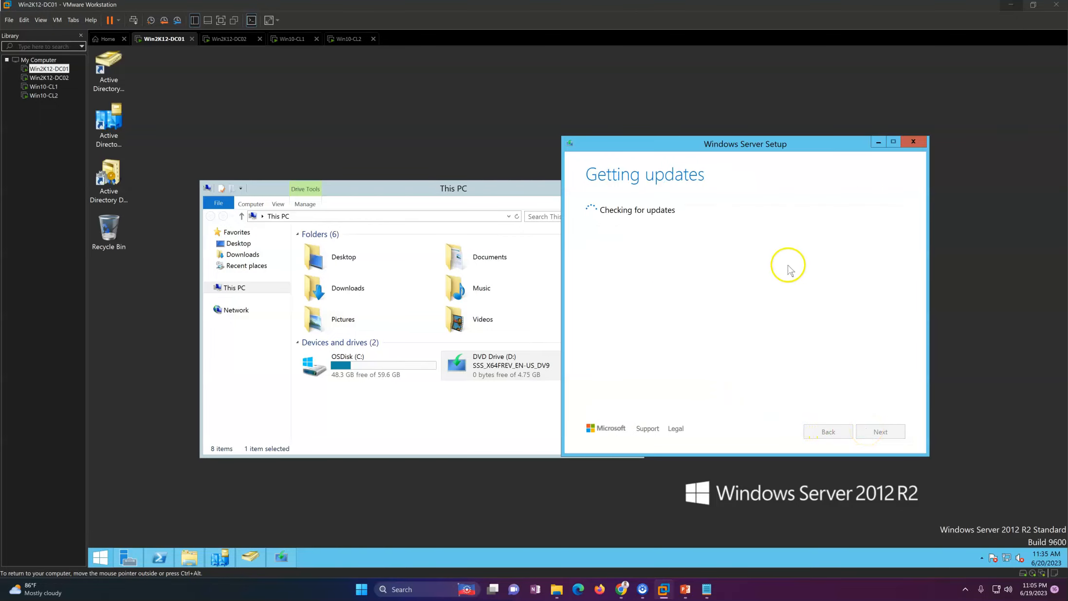
left_click_drag(463, 189, 387, 207)
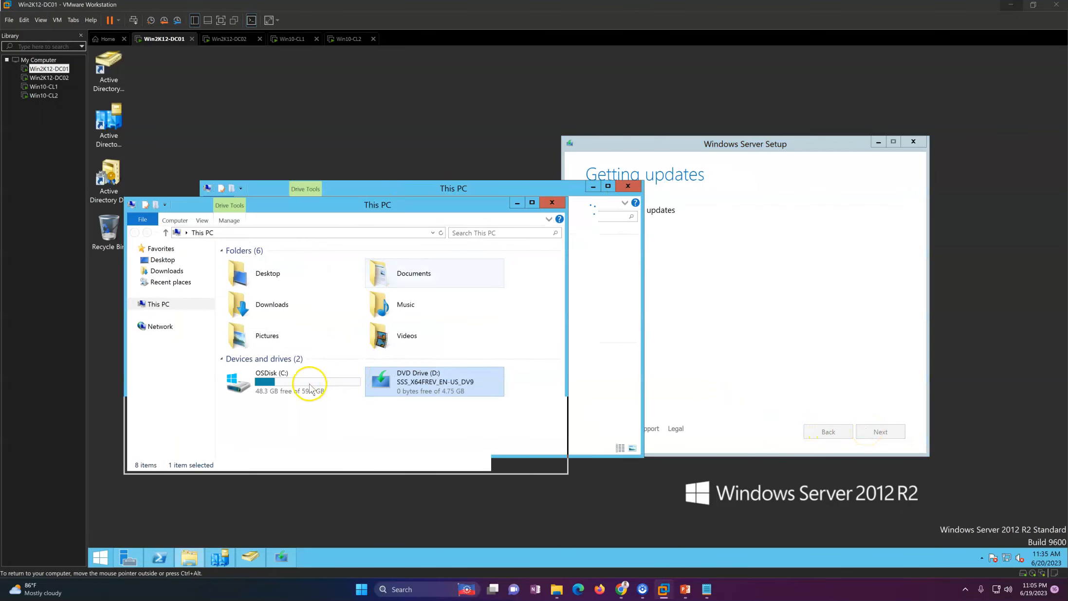
left_click(310, 387)
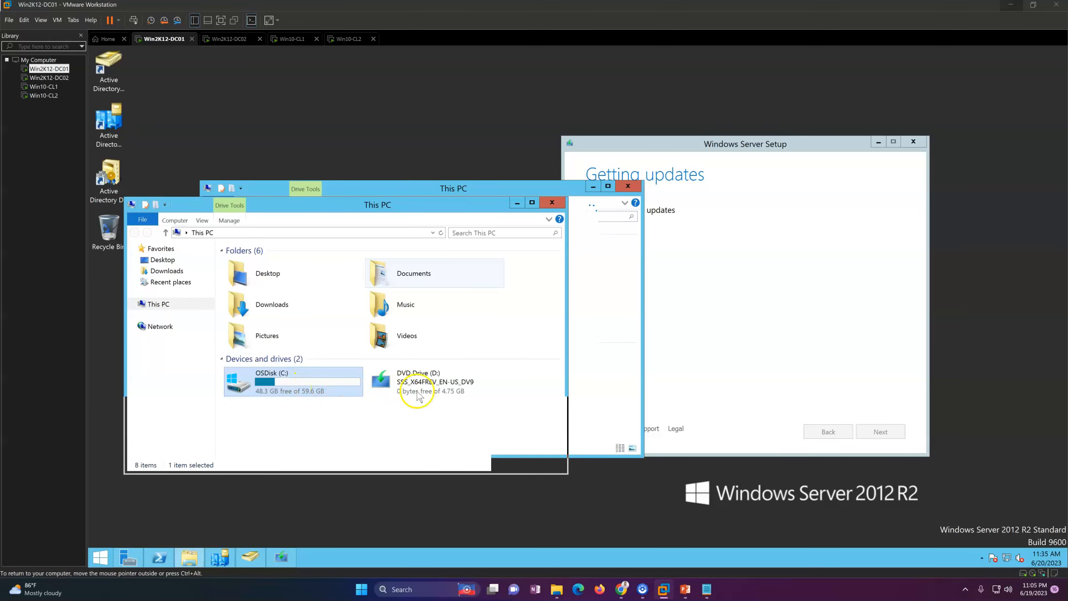
right_click(417, 394)
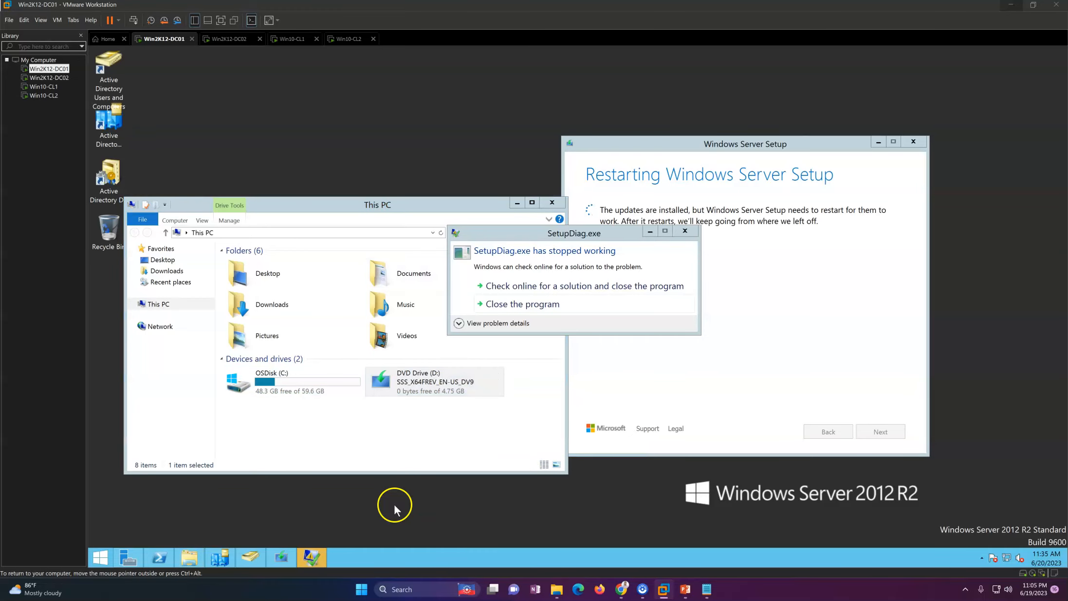
Step: Dismiss the SetupDiag crash and select Windows Server 2022 Standard (Desktop Experience)
left_click(540, 304)
right_click(667, 291)
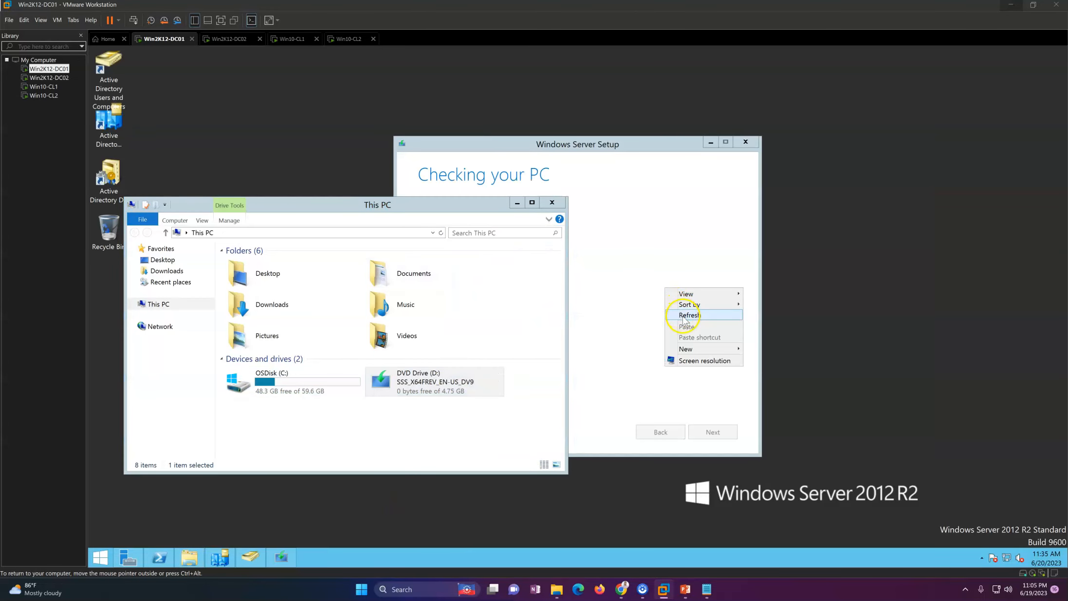
left_click(682, 315)
left_click_drag(555, 143, 745, 139)
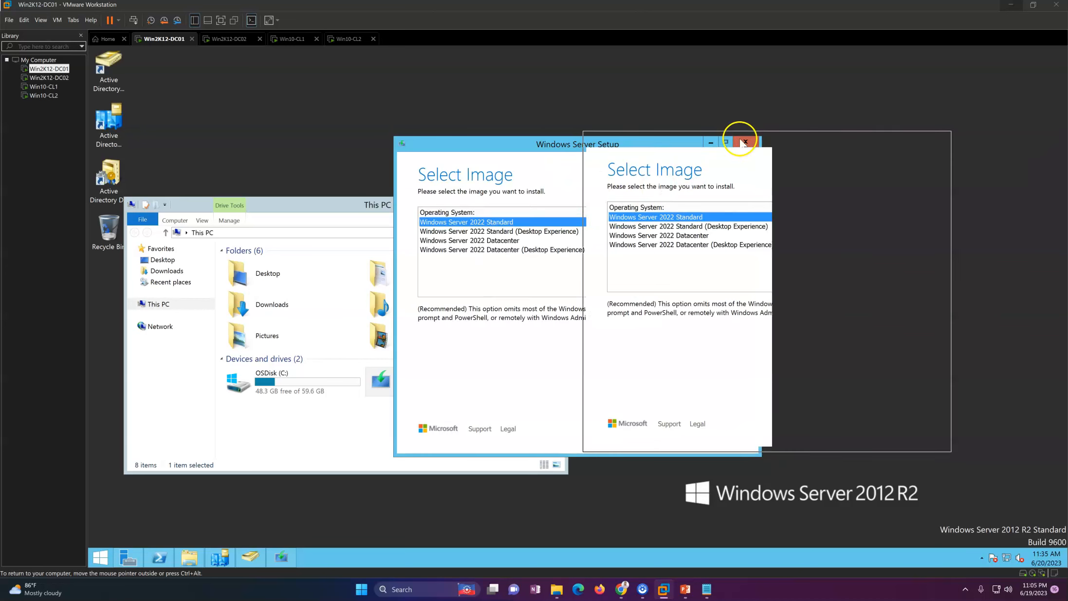
left_click(678, 228)
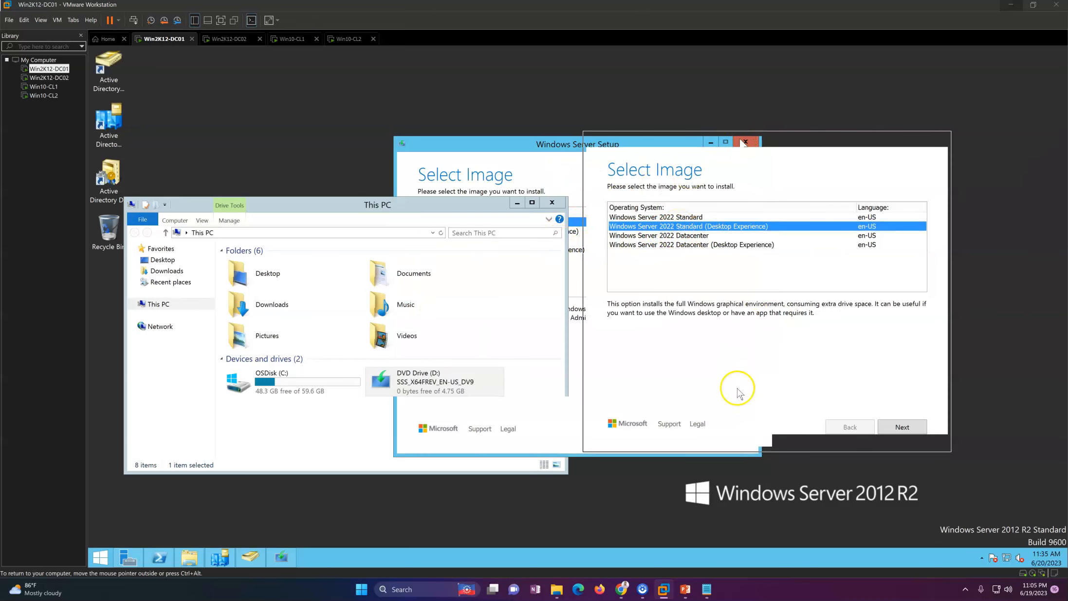
Step: Confirm the chosen edition and accept the licence terms
right_click(606, 489)
left_click(635, 430)
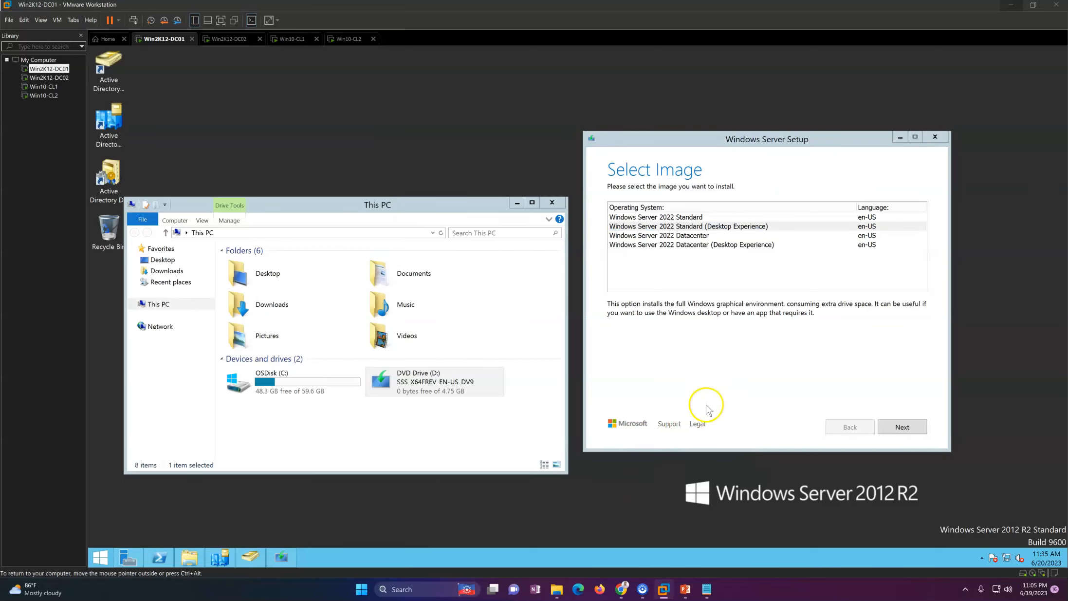
left_click(902, 427)
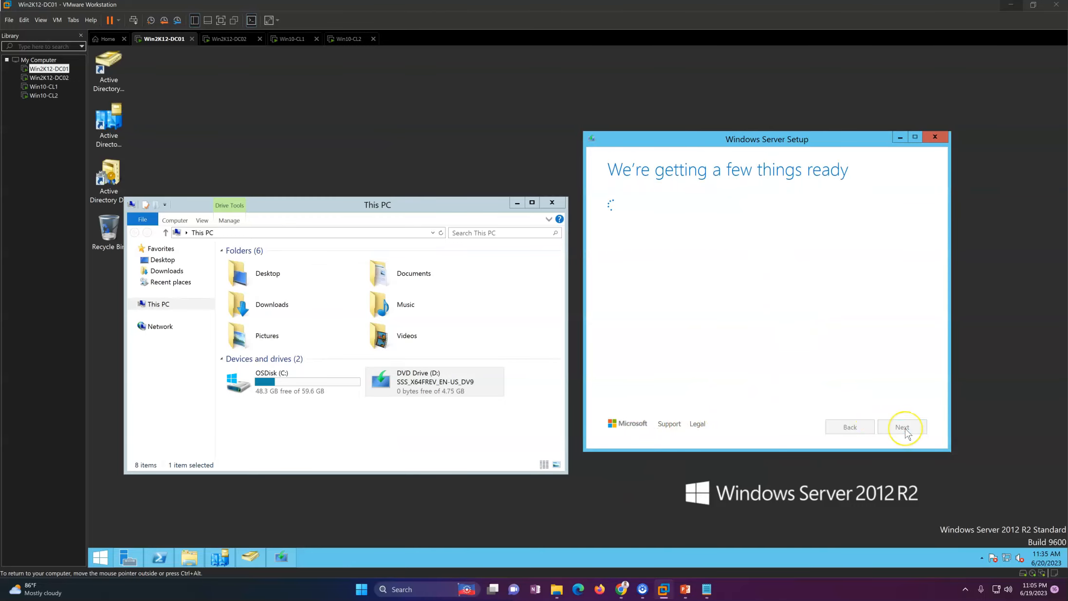
left_click(904, 429)
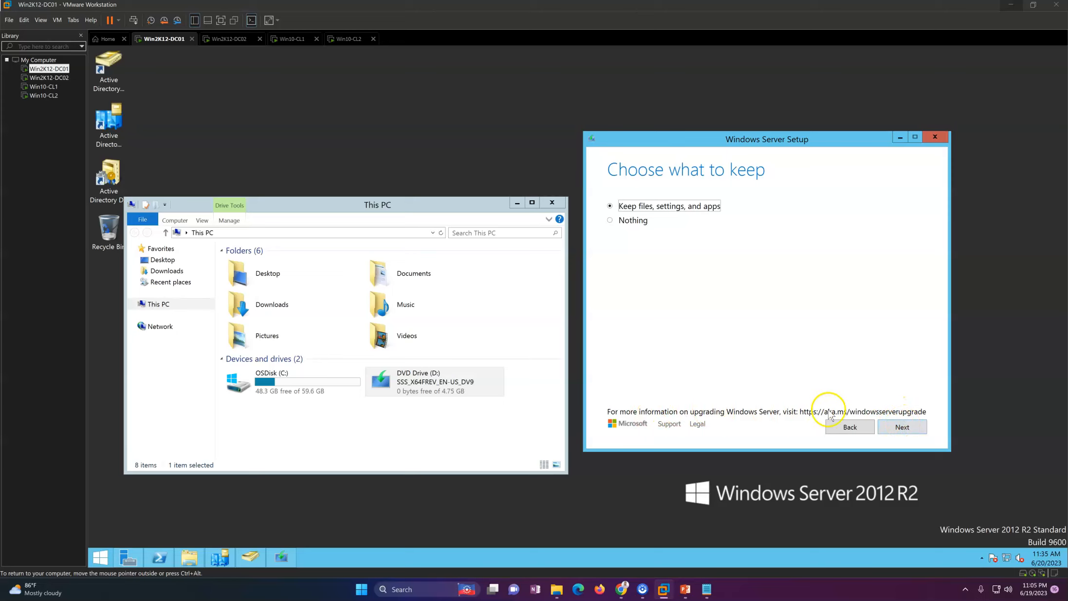
Step: Keep 'Keep files, settings, and apps' and continue so Setup begins getting updates
left_click(896, 430)
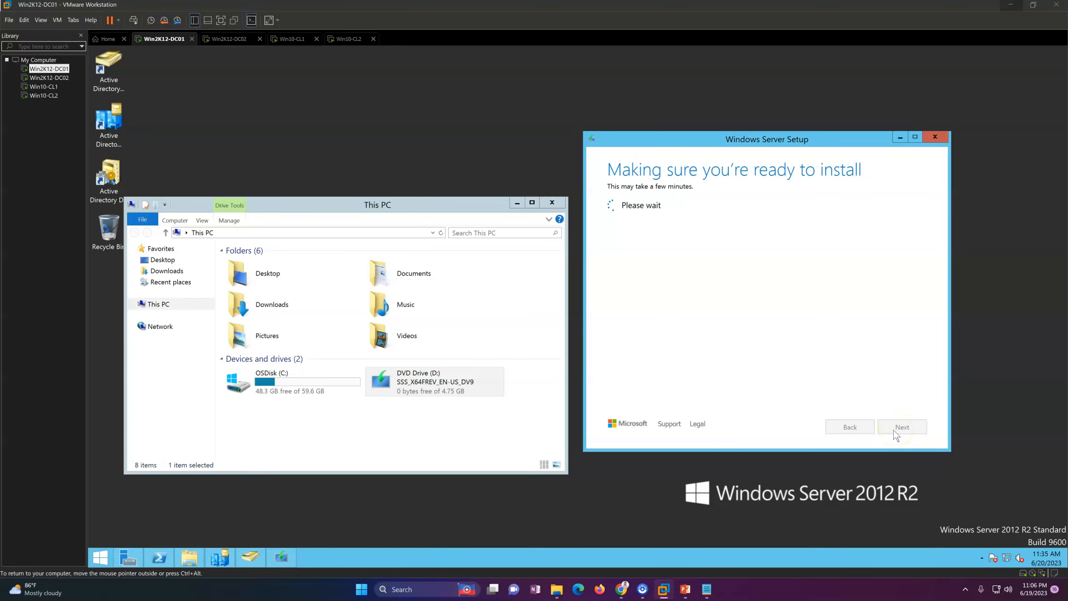
left_click(440, 392)
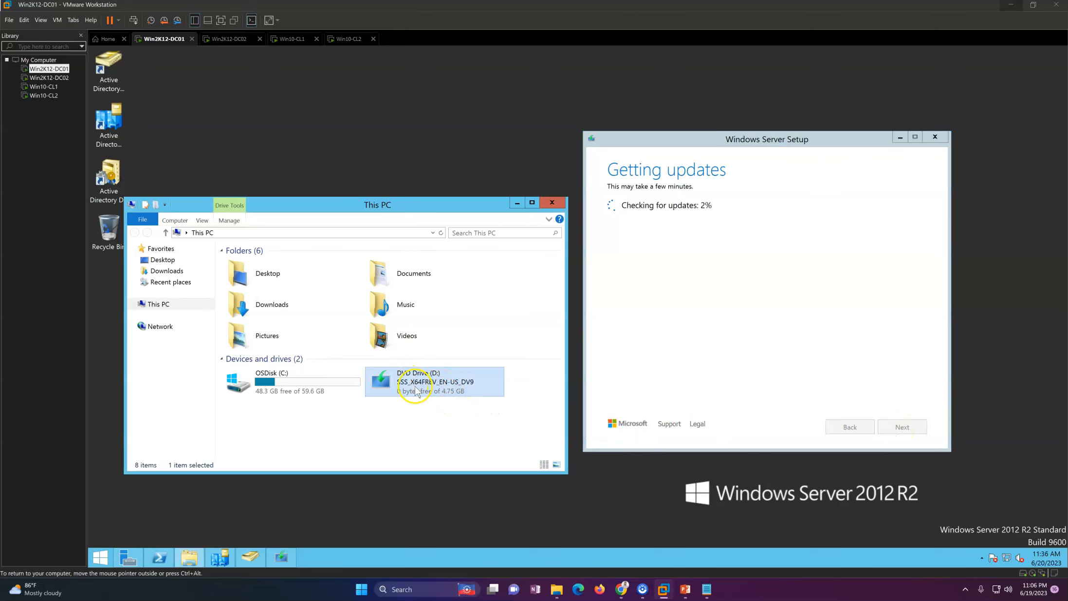
left_click(372, 421)
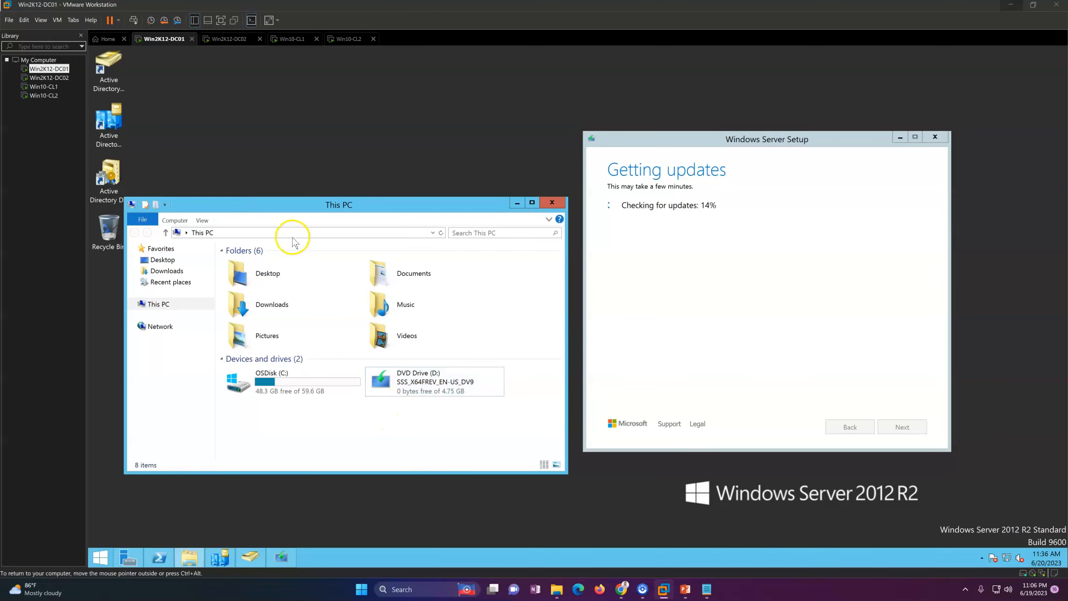
left_click(409, 381)
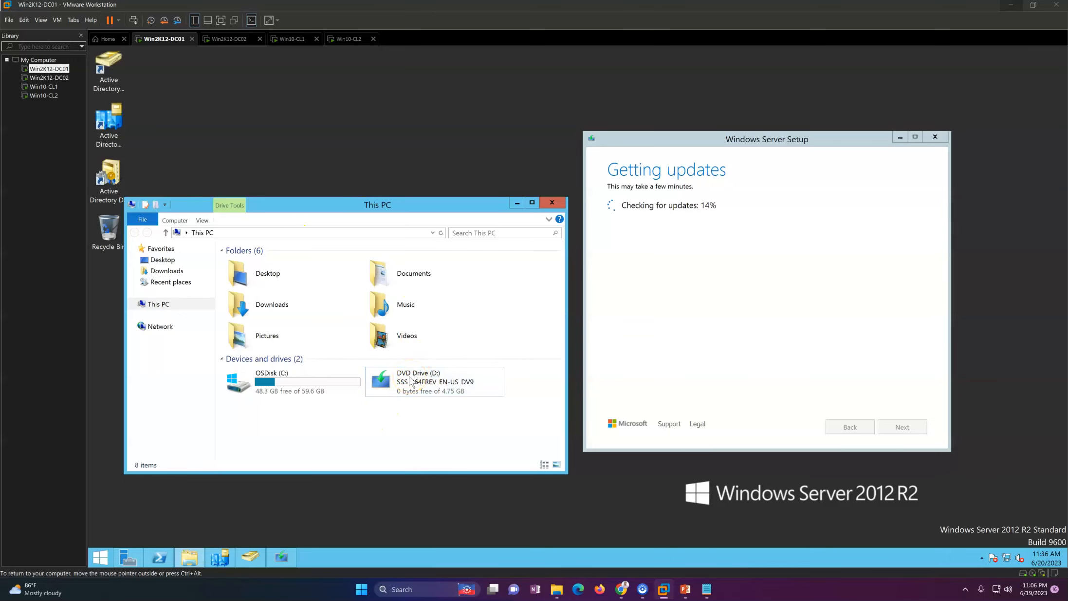
left_click(317, 393)
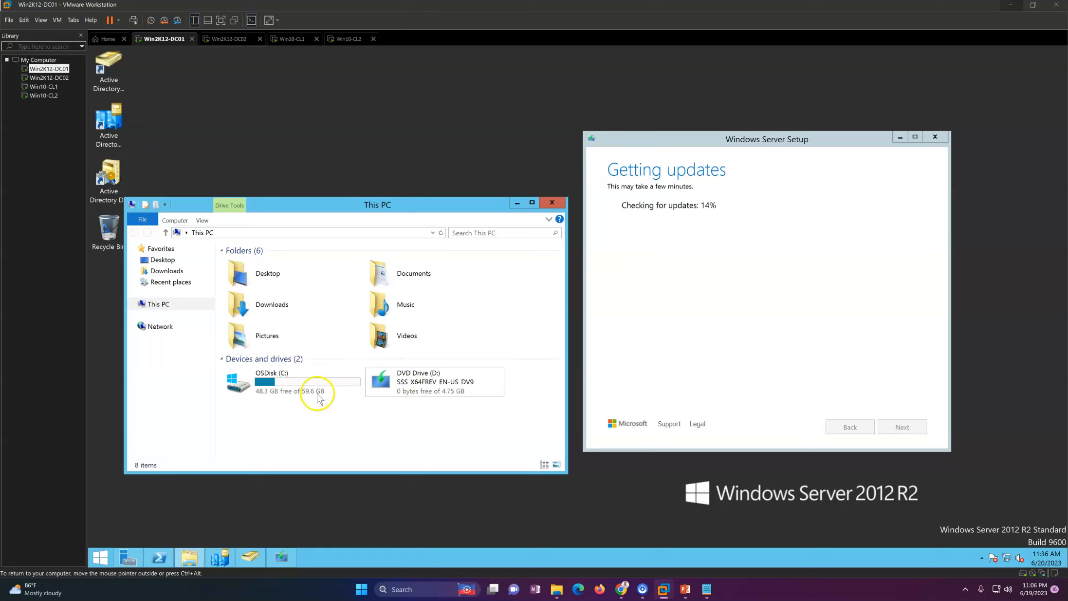
Step: Open the DVD Drive (D:) support folder and rearrange and refresh the windows
right_click(435, 385)
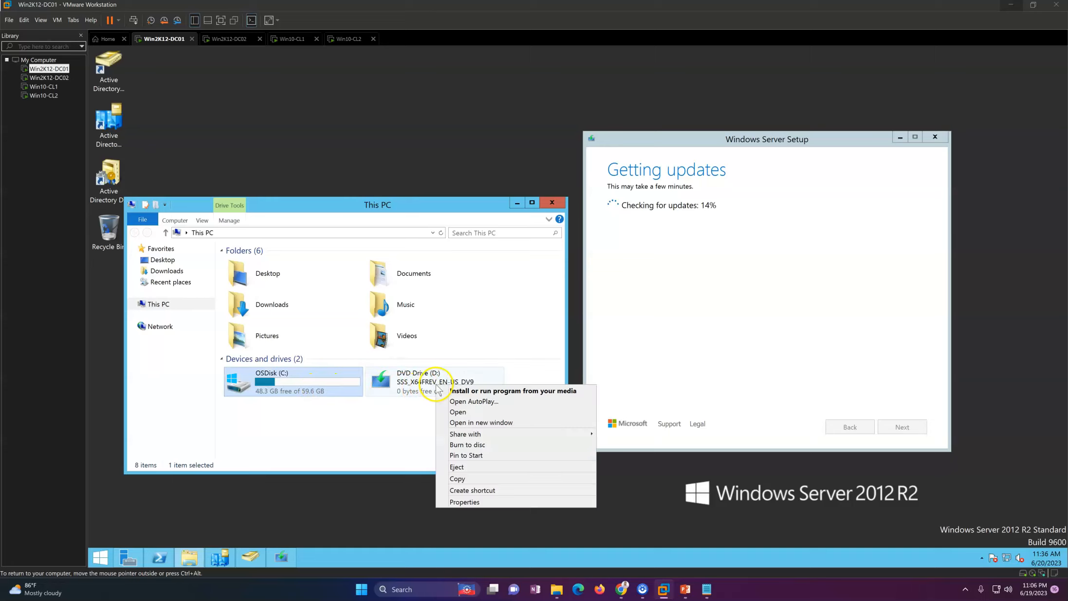
left_click(454, 412)
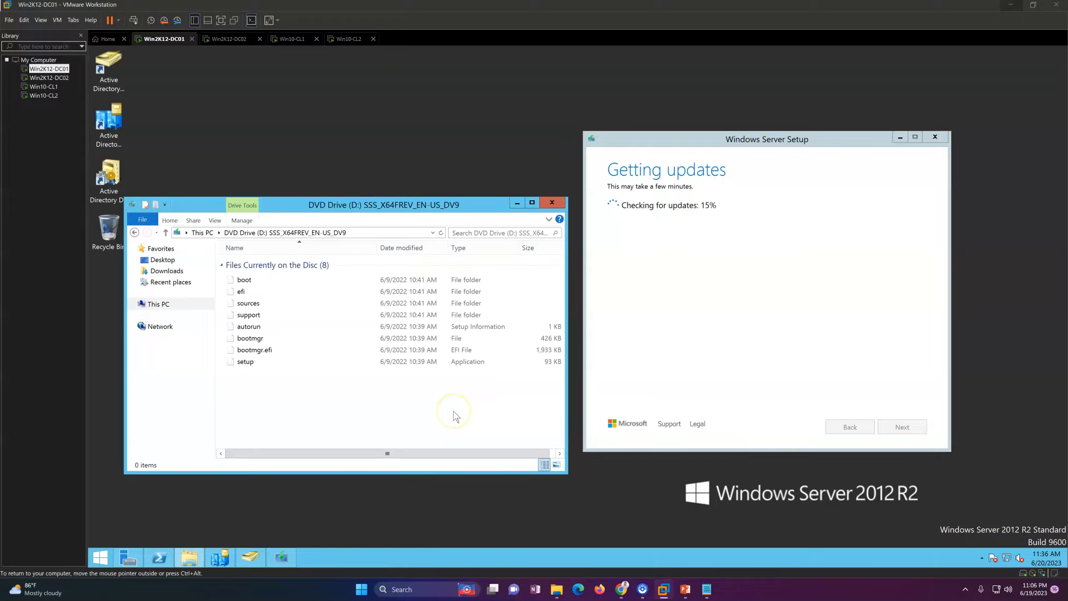
double_click(263, 313)
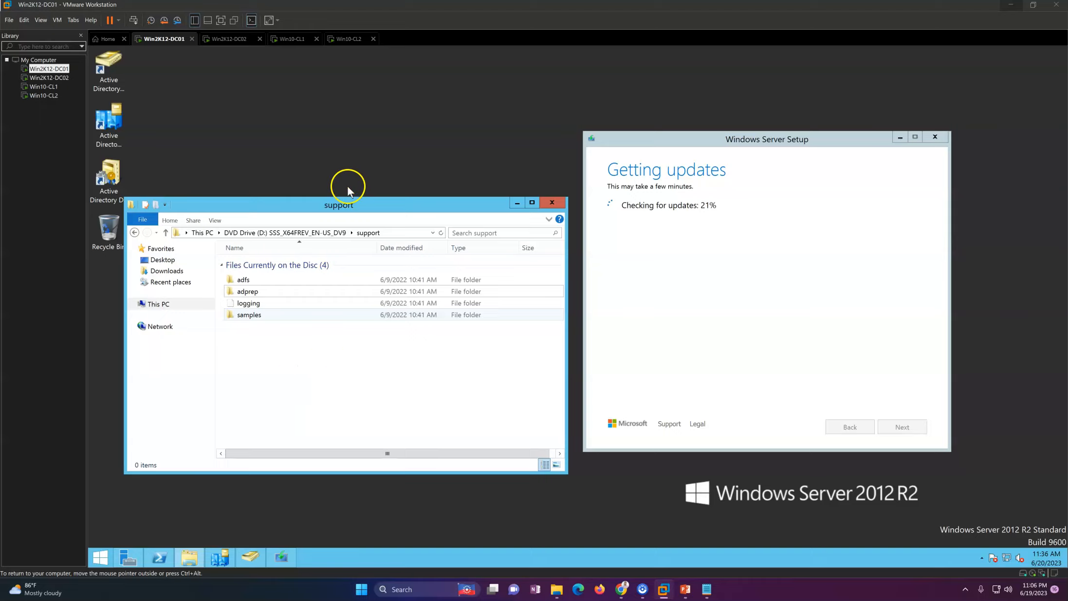
left_click_drag(341, 210, 357, 199)
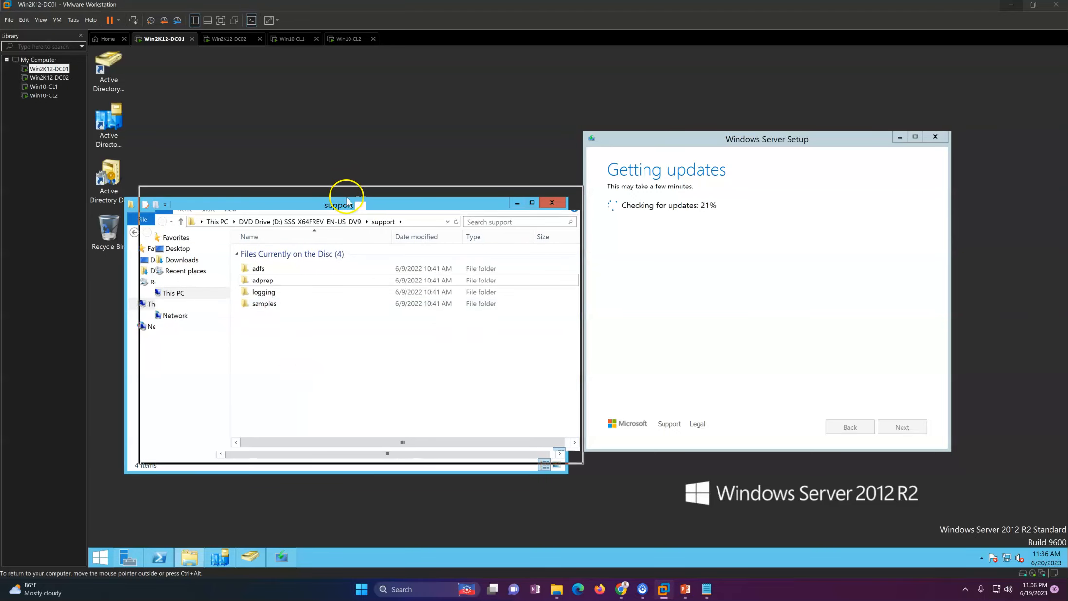
left_click(729, 310)
left_click_drag(668, 141, 721, 138)
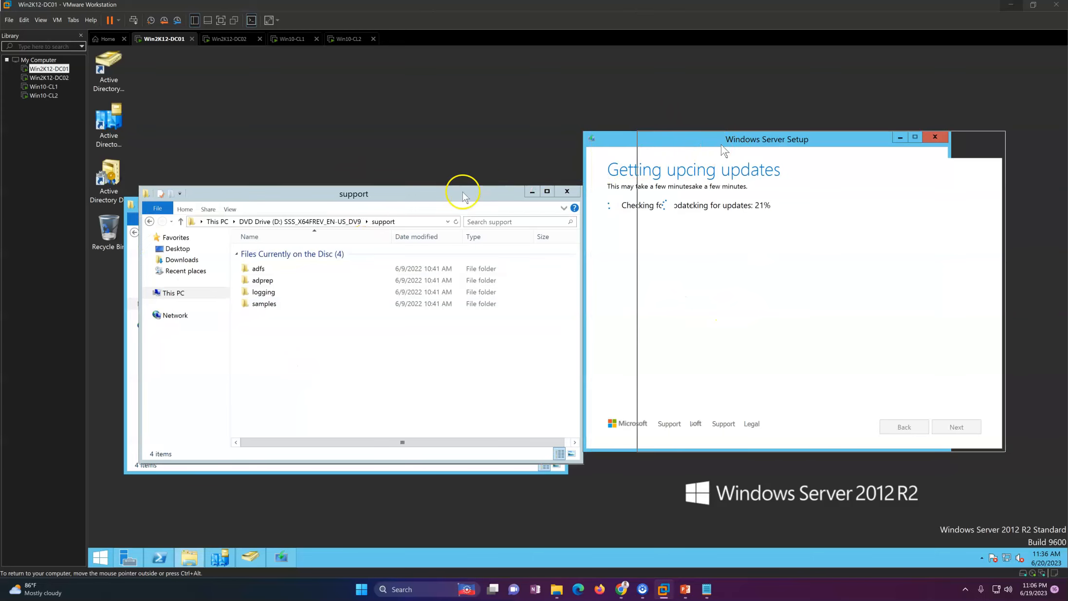
right_click(375, 101)
left_click(397, 126)
left_click(725, 259)
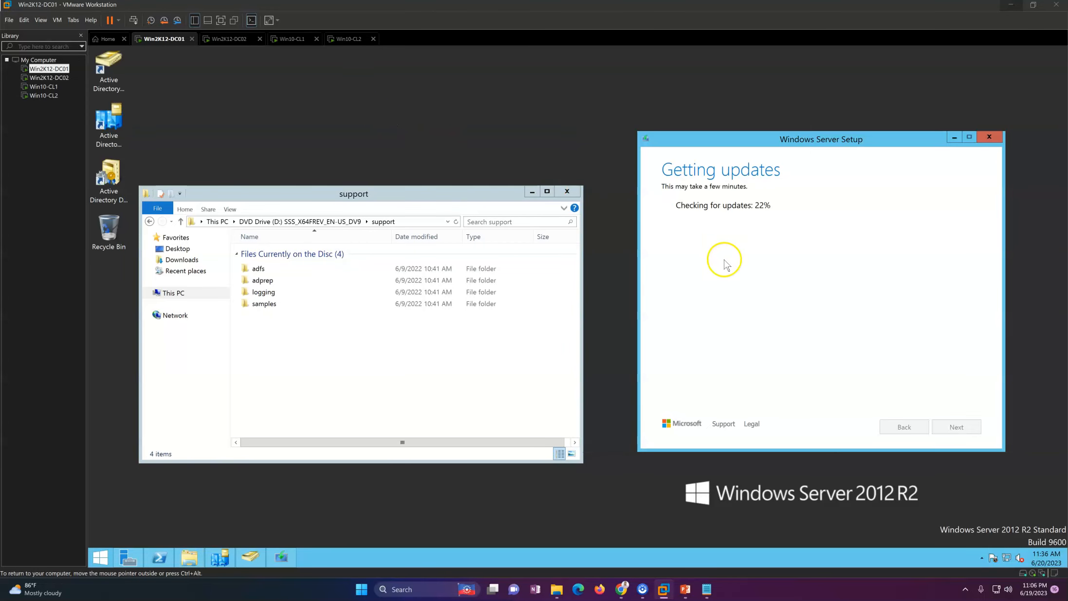
Step: Bring the PowerShell console into focus and refresh the desktop
left_click(165, 559)
left_click(269, 314)
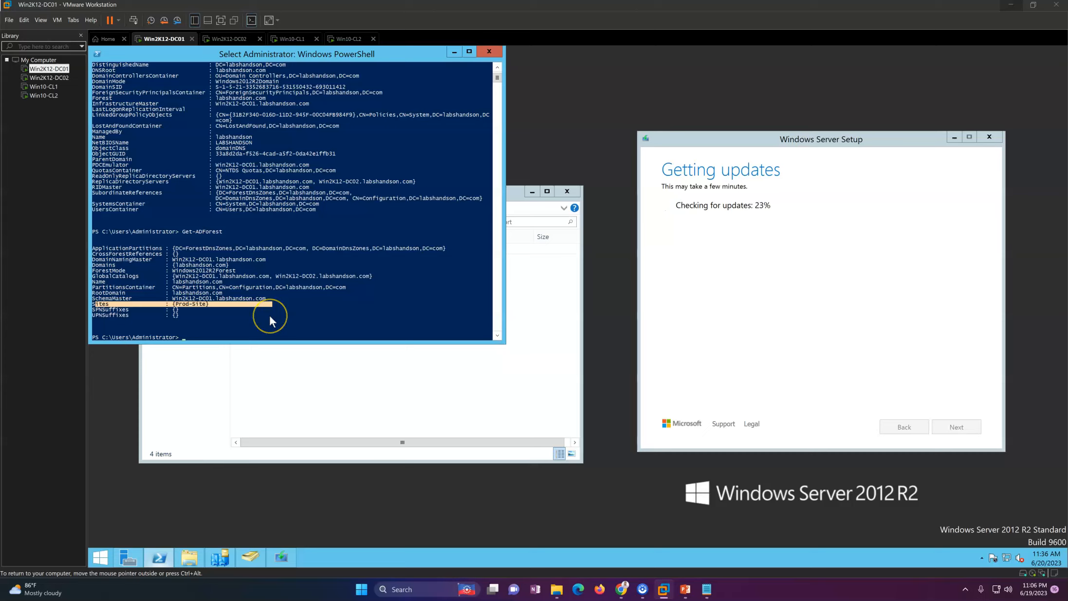
key("Escape")
left_click(270, 317)
key("Escape")
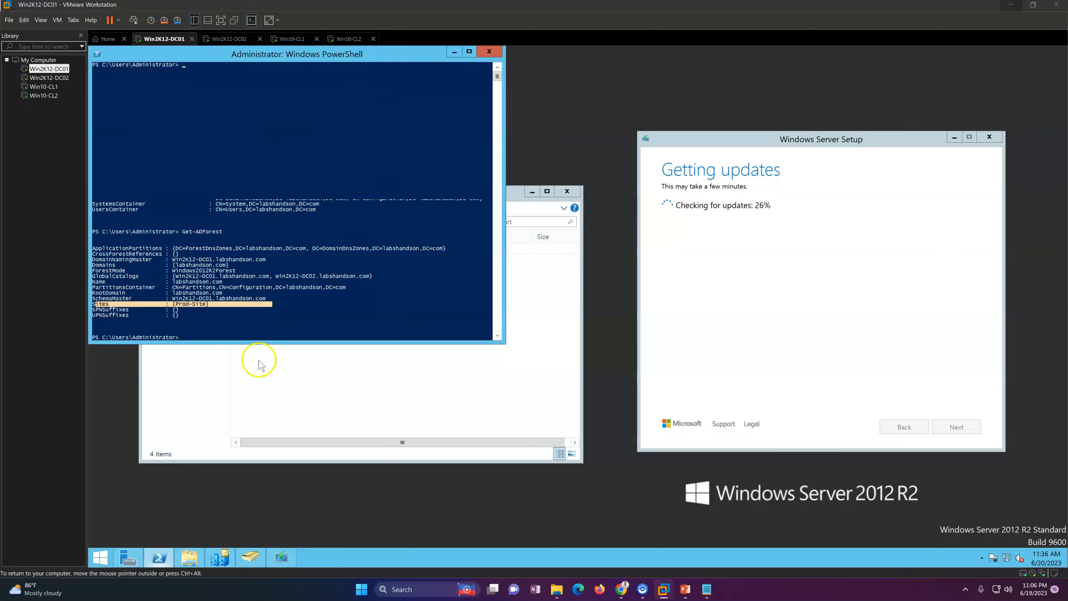
right_click(275, 488)
left_click(247, 274)
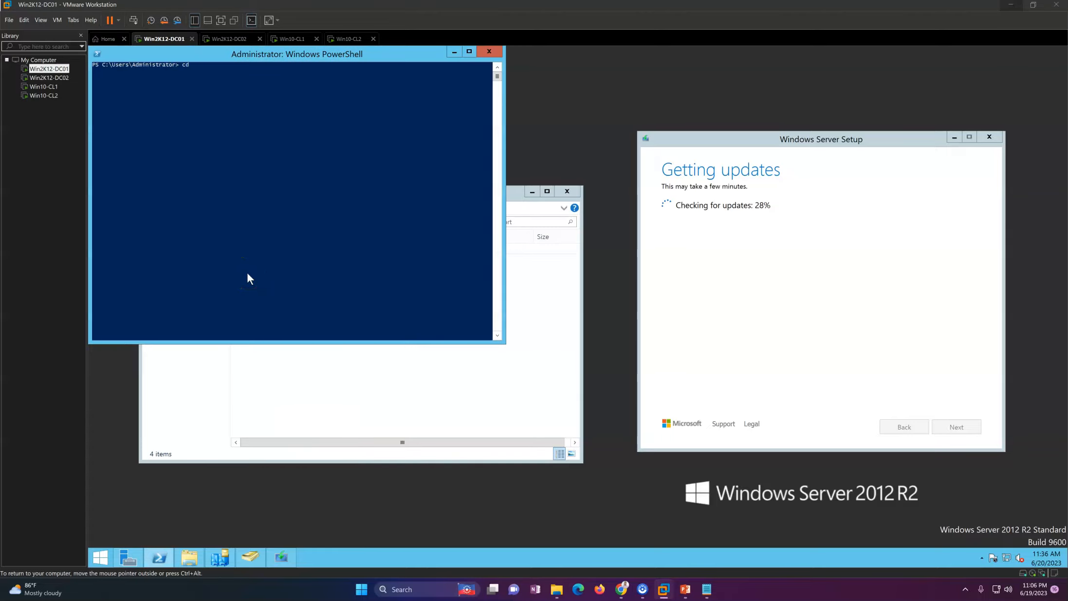
Step: Switch to D:, list it, change into support and type '.\adprep.exe /forest'
key("Return")
type("dir")
key("Return")
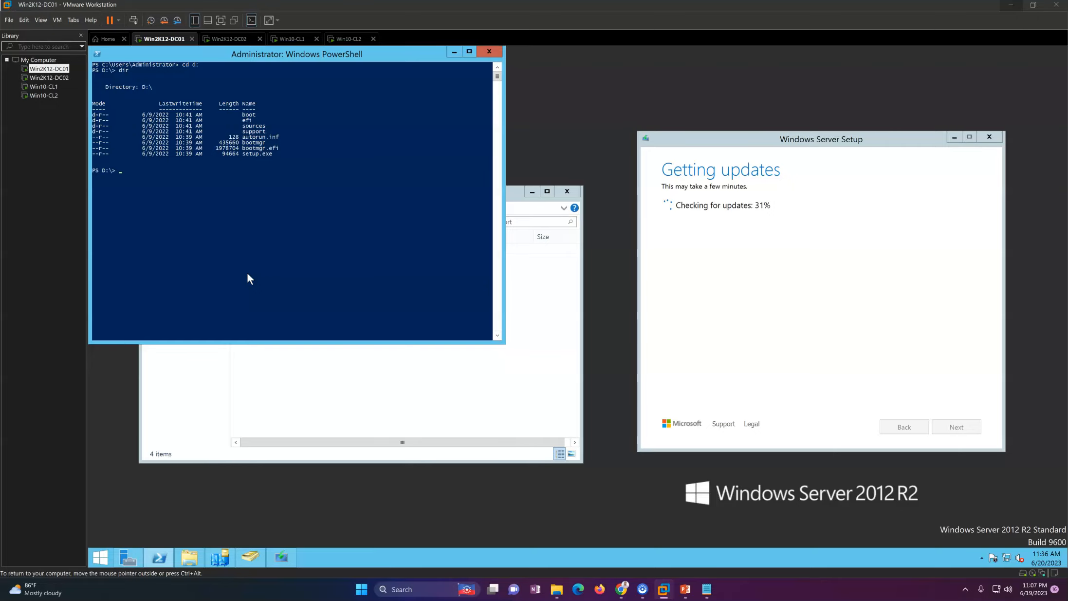
type("cd .\\su")
key("Tab")
key("Return")
type(".\\adprep")
type("/forest")
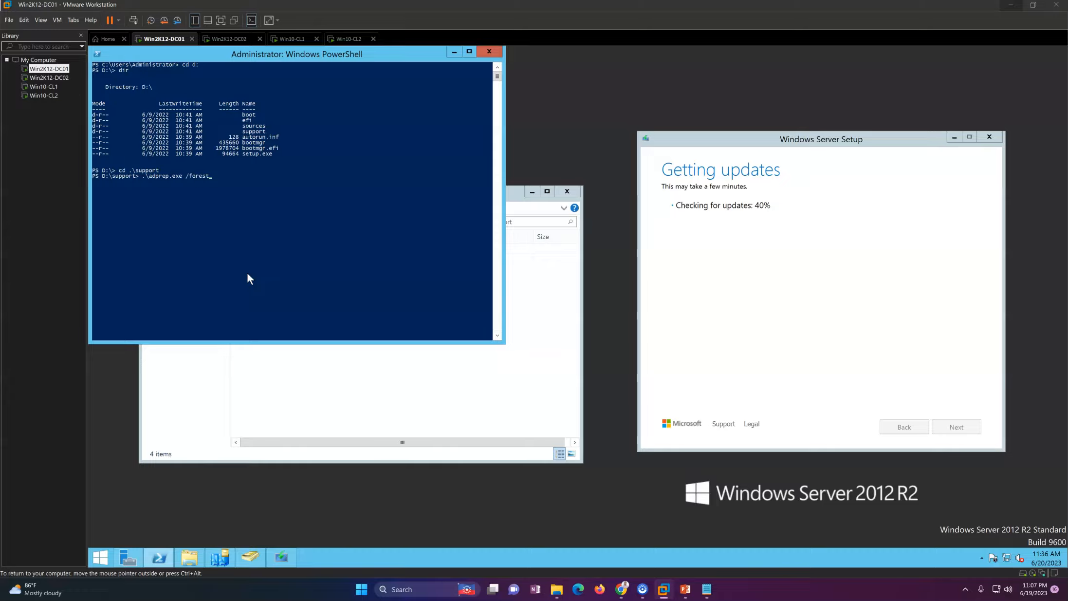
Step: Reposition the Setup window and refresh the desktop to clear ghost images
left_click(800, 362)
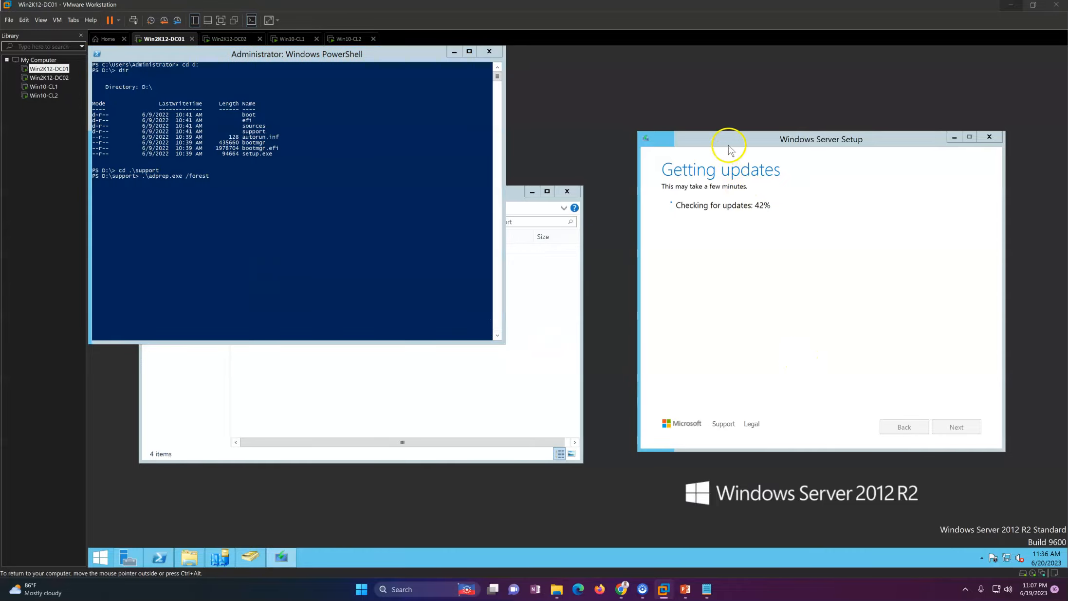
left_click_drag(731, 143, 684, 140)
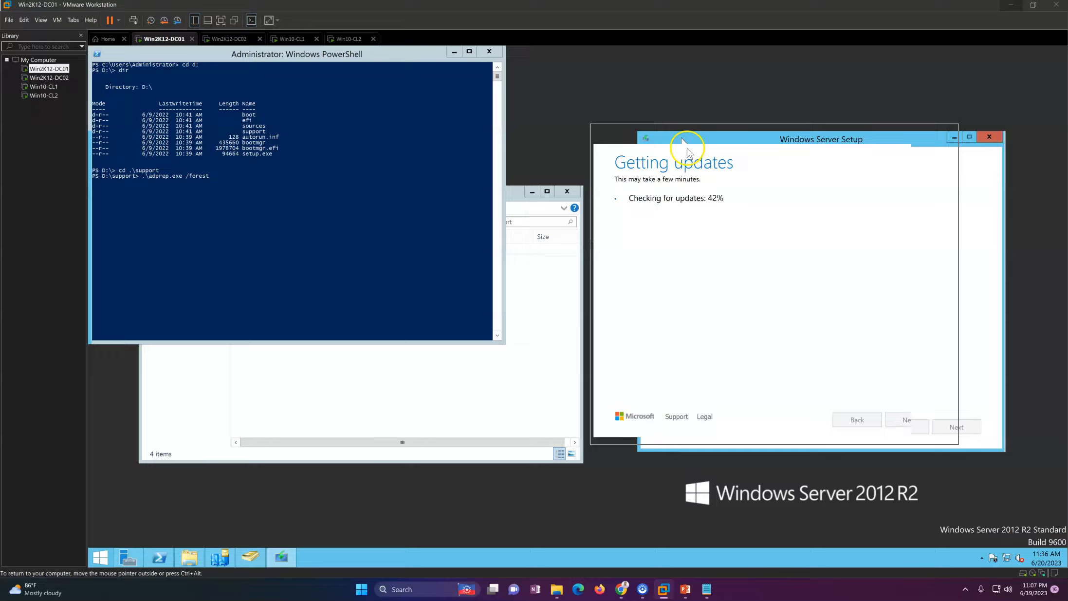
right_click(551, 513)
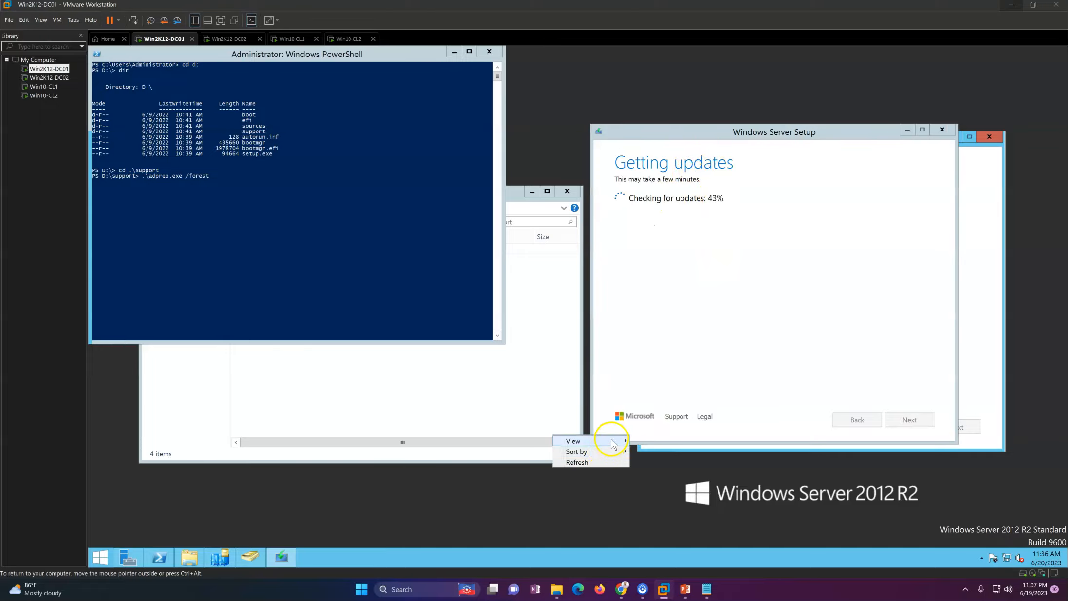
left_click(593, 460)
Step: Close the Command Prompt and start PowerShell as administrator from the taskbar
key("ctrl+alt")
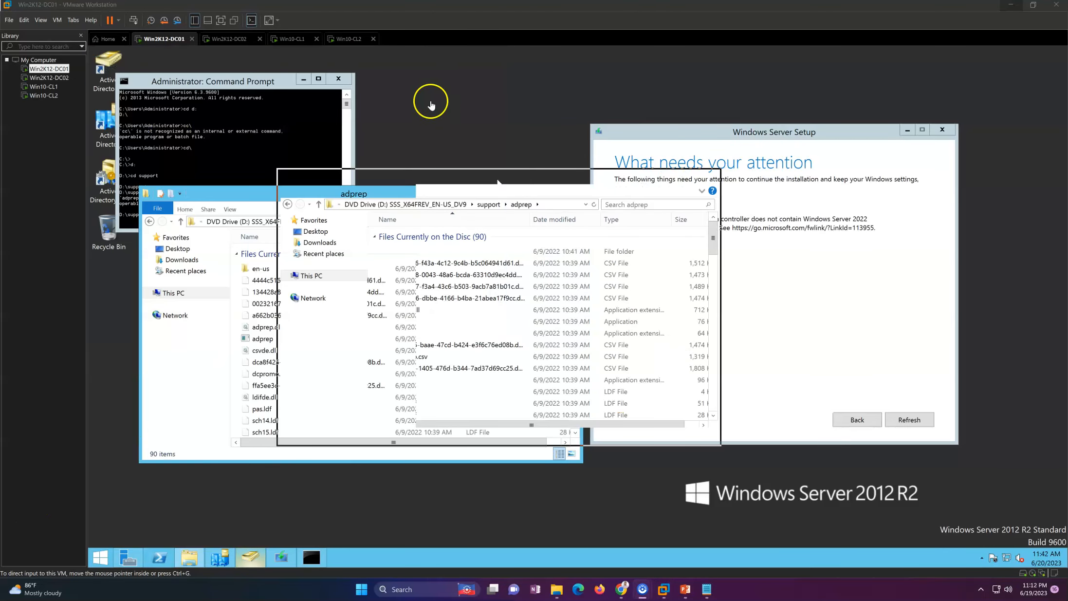
left_click(338, 78)
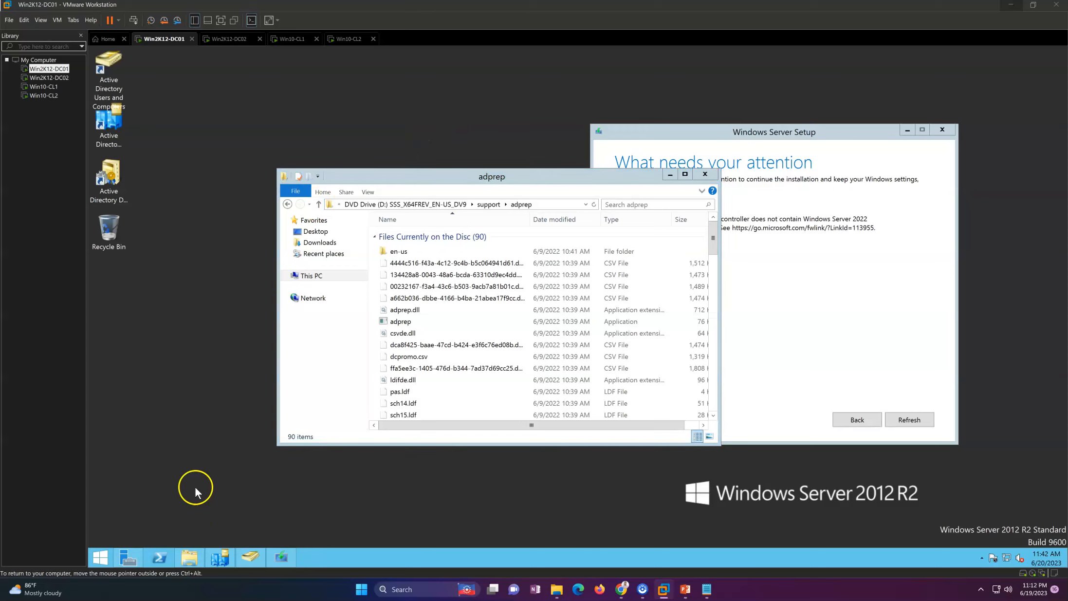
right_click(159, 556)
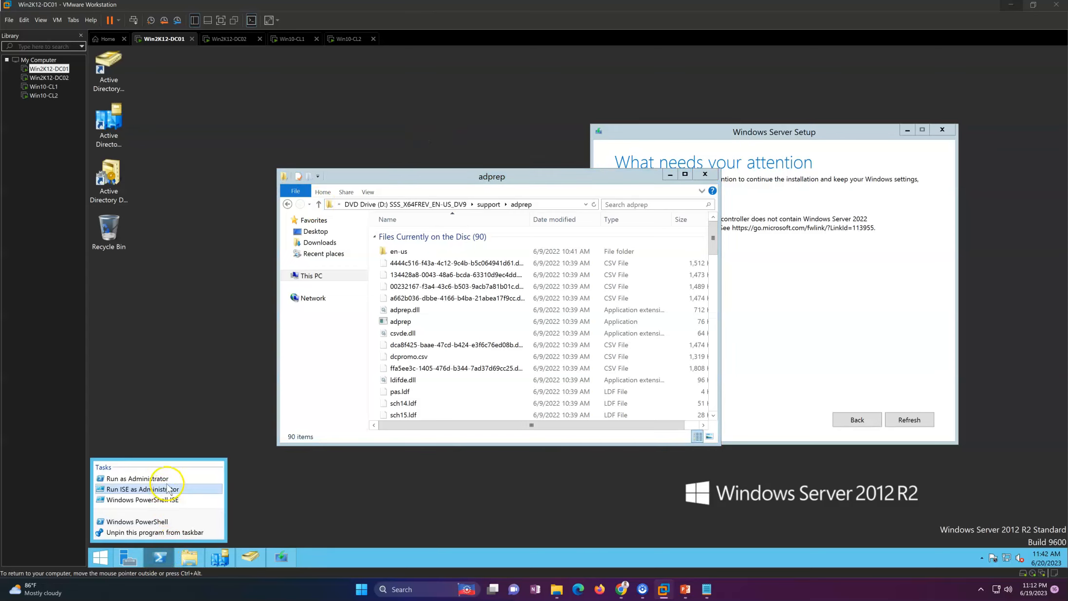
left_click(169, 478)
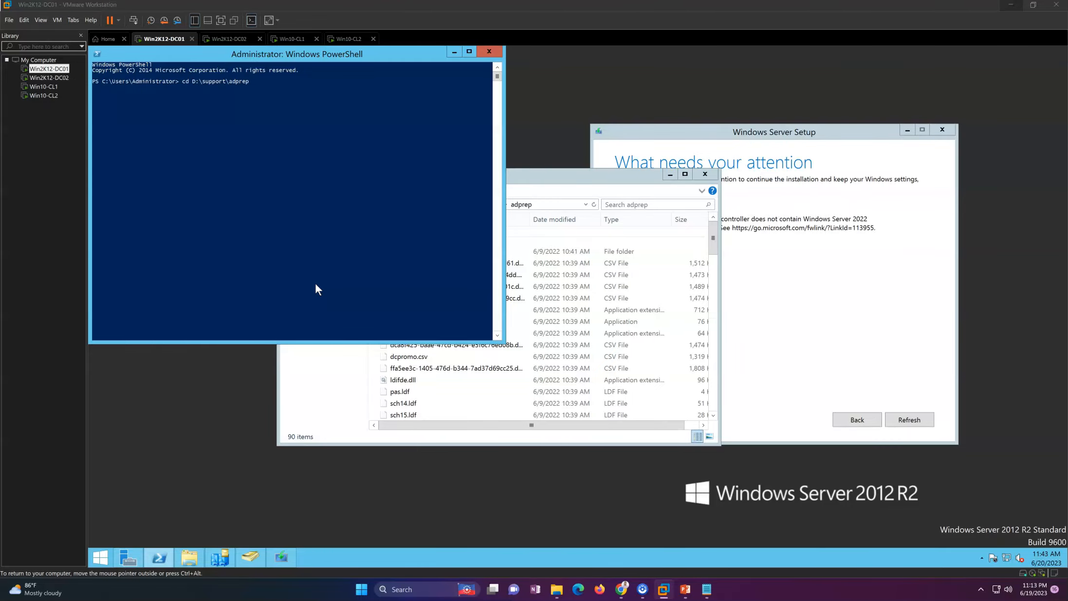
Step: Move into D:\support\adprep and run adprep /forest, confirming the schema upgrade
key("Return")
key("ctrl+alt")
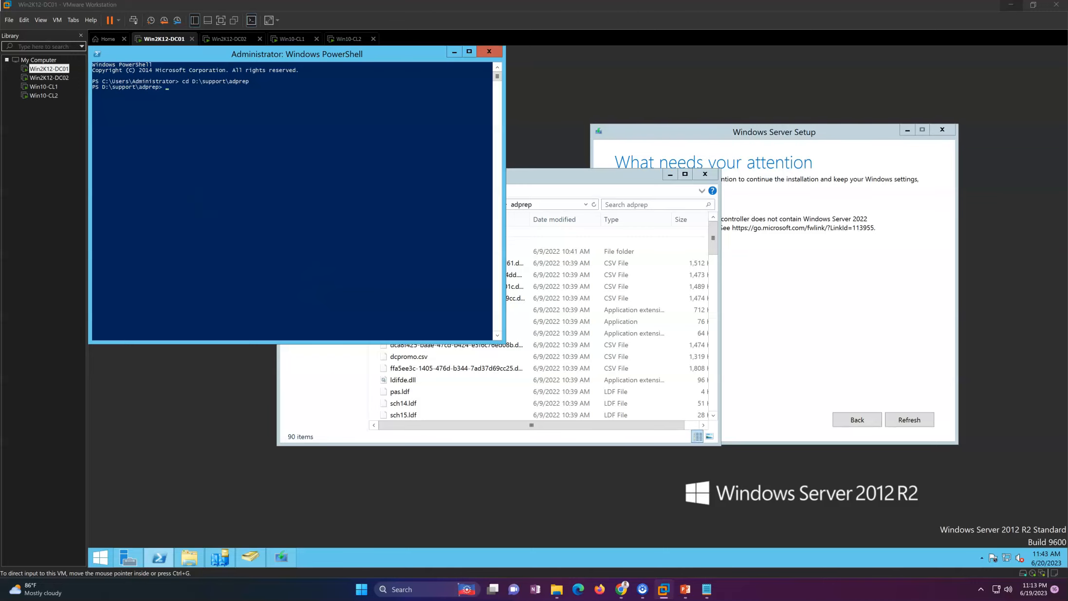
key("alt+Tab")
left_click(399, 142)
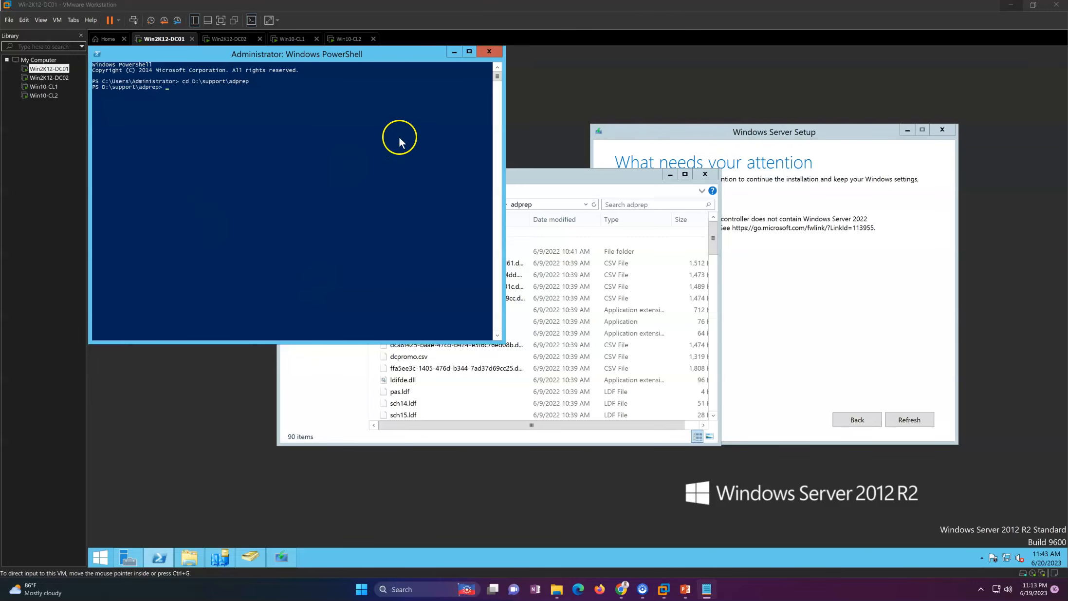
key("Tab")
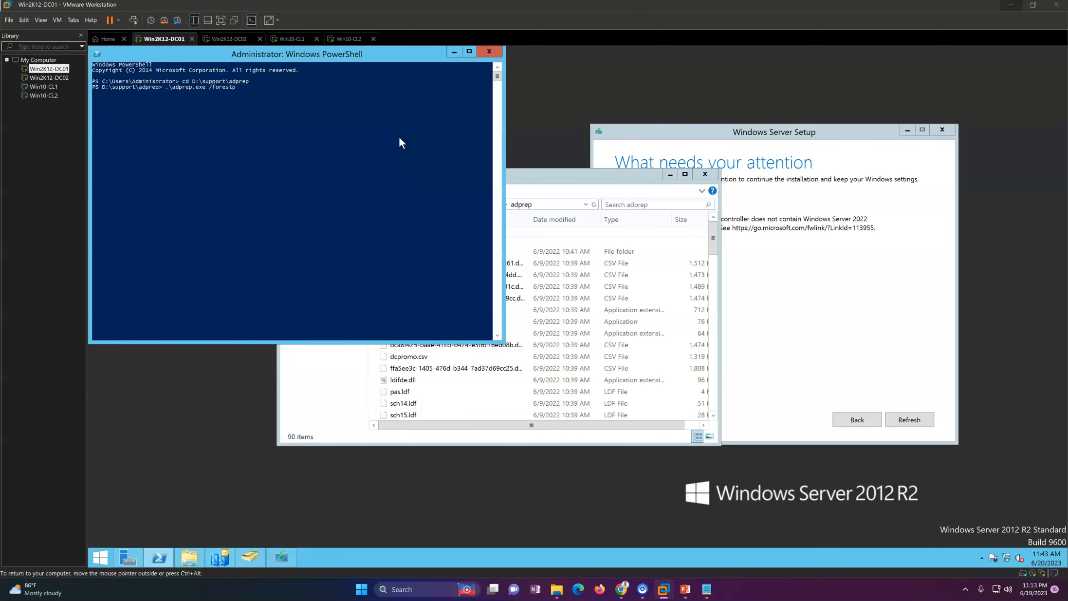
key("Return")
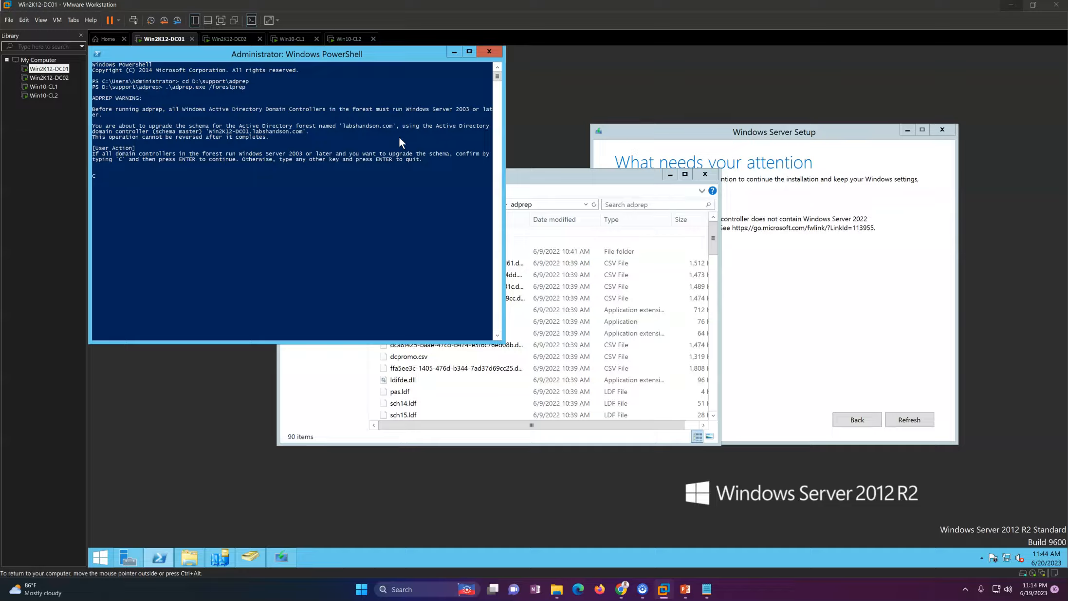
key("Return")
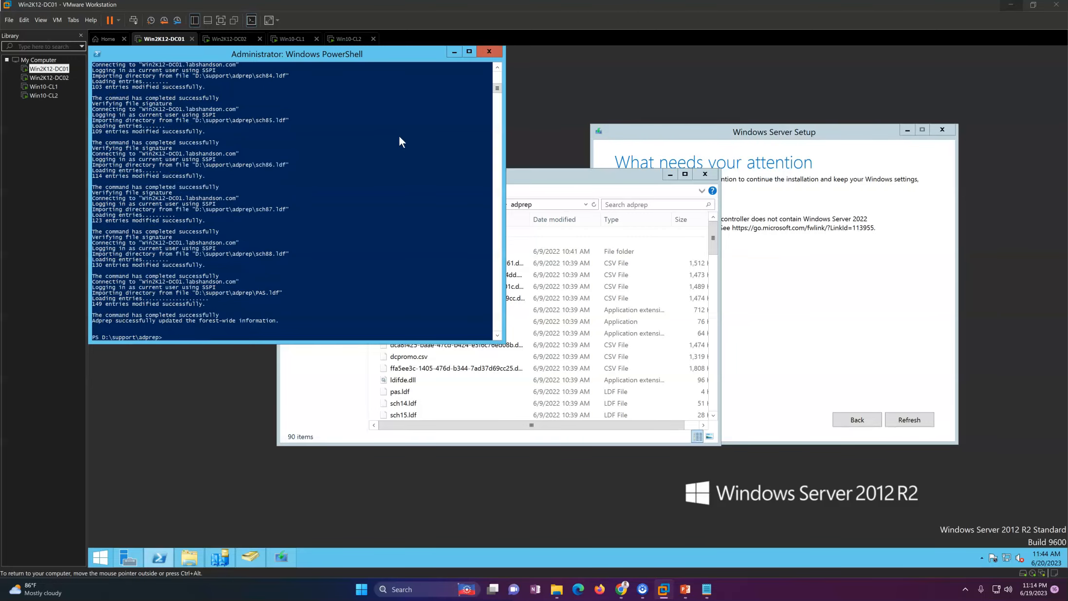
Step: Scroll back and highlight the 'Current Schema Version is 69' line
left_click(497, 66)
scroll(497, 68, "up", 5)
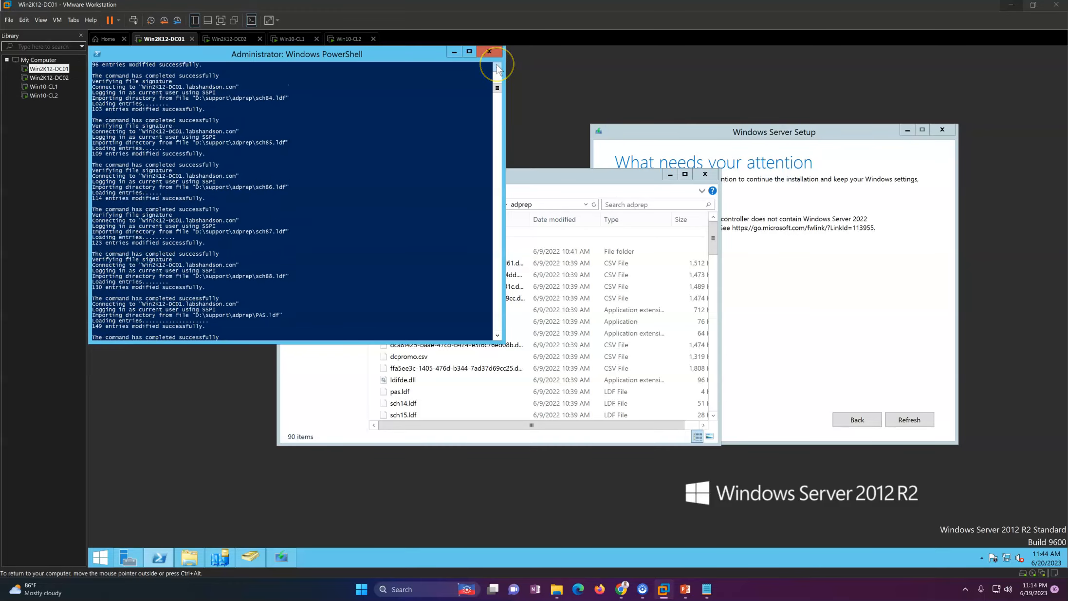
scroll(497, 68, "up", 11)
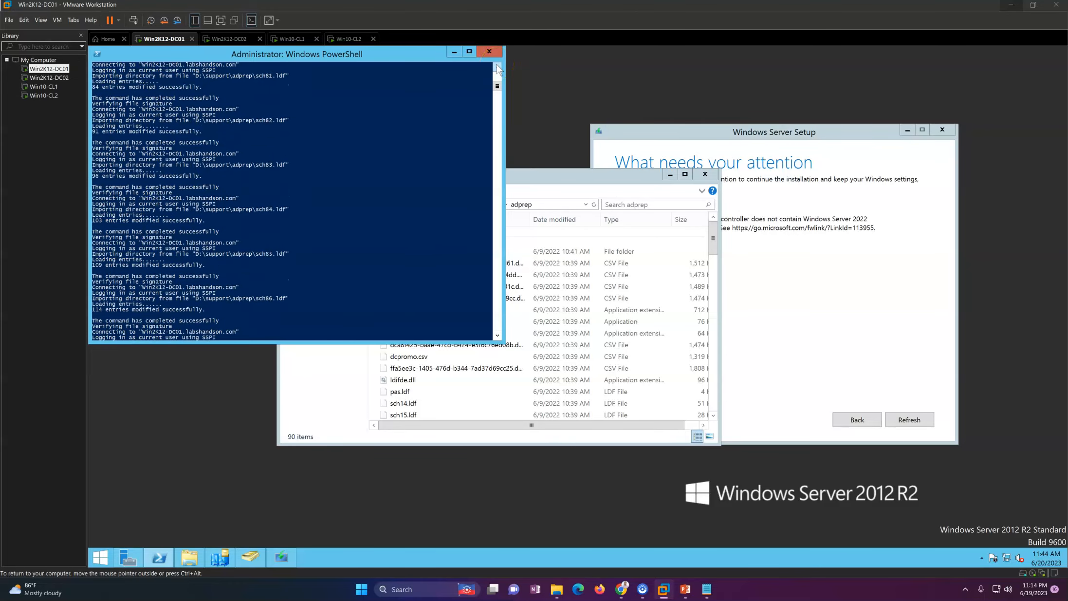
scroll(497, 68, "up", 11)
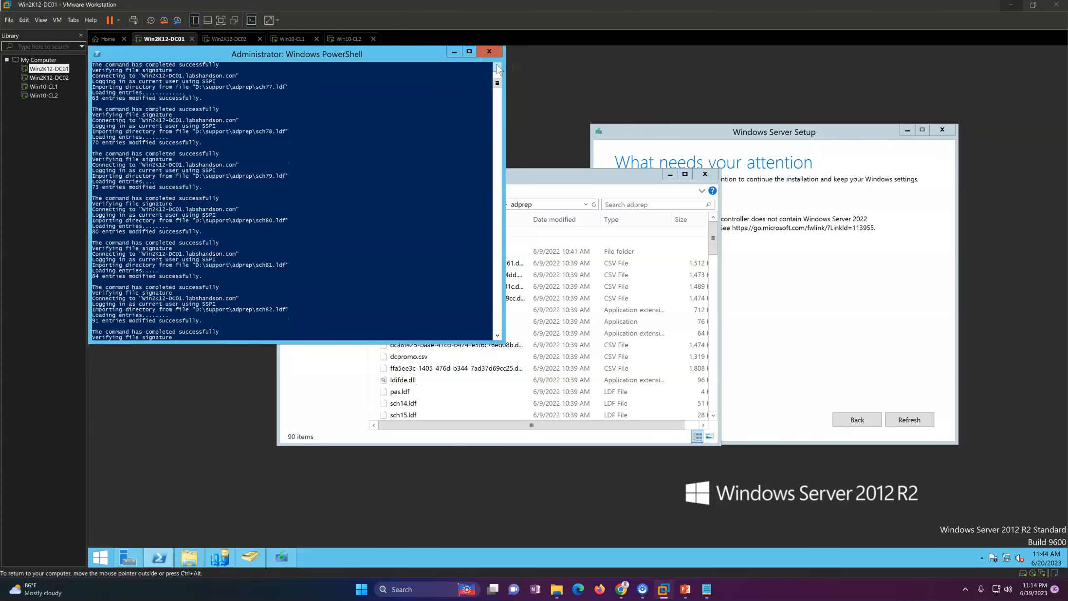
scroll(497, 68, "up", 10)
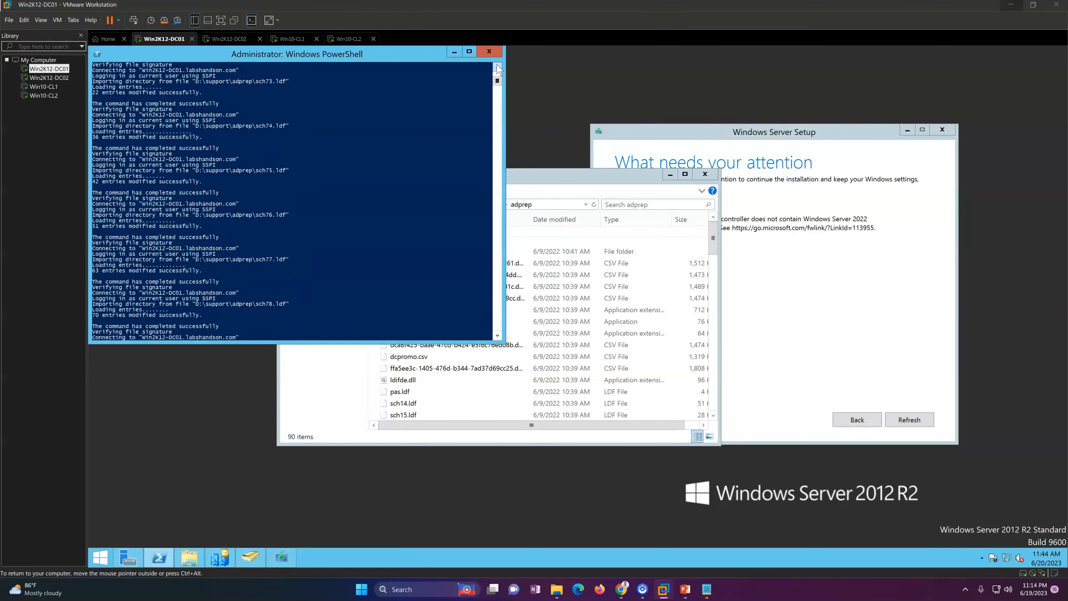
scroll(497, 68, "up", 5)
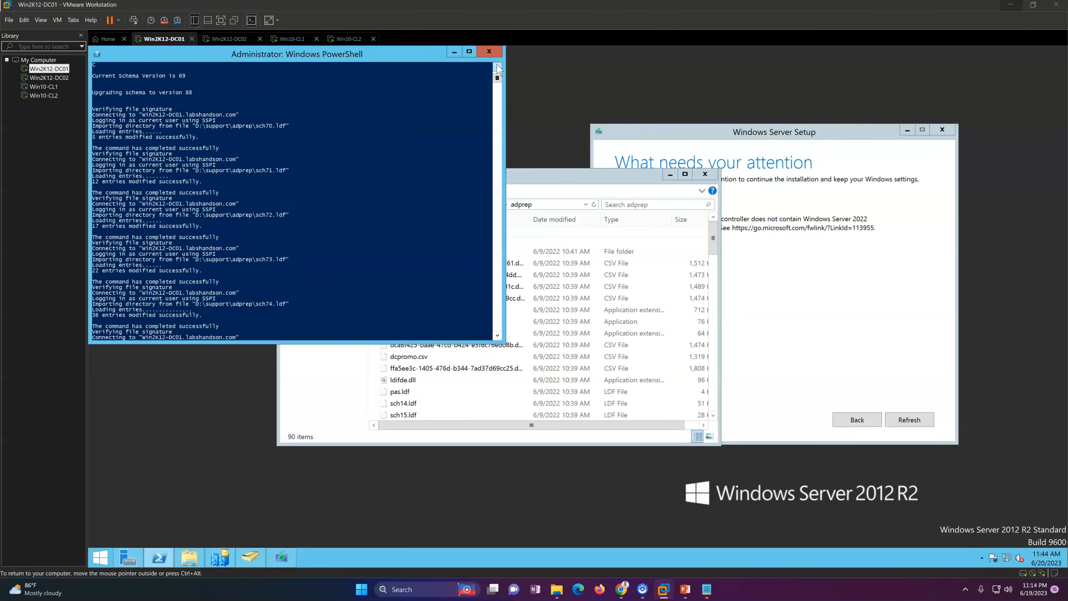
left_click_drag(102, 109, 137, 127)
Step: Edit the recalled command to '.\adprep.exe /domainprep' and run it
left_click(296, 267)
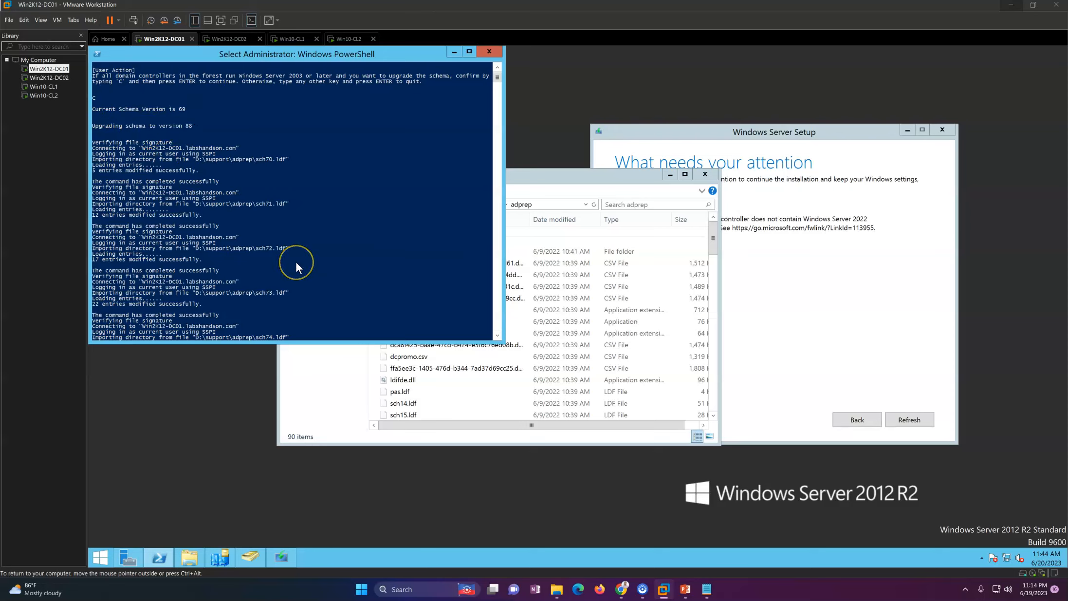
key("BackSpace")
key("BackSpace")
key("BackSpace")
key("BackSpace")
key("BackSpace")
key("BackSpace")
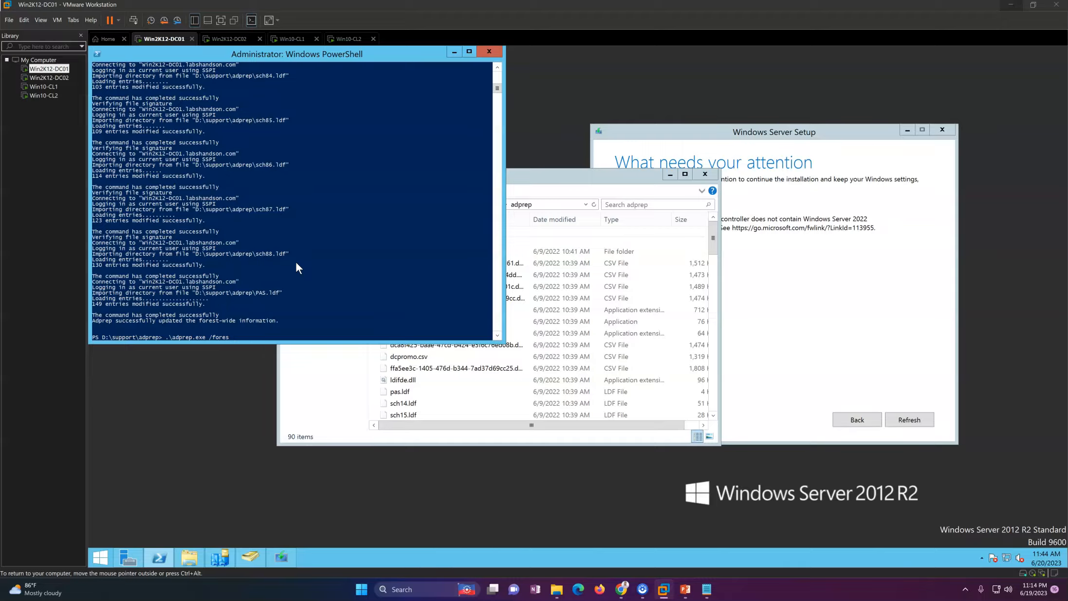
key("BackSpace")
type("dom")
type("ainprep")
key("Return")
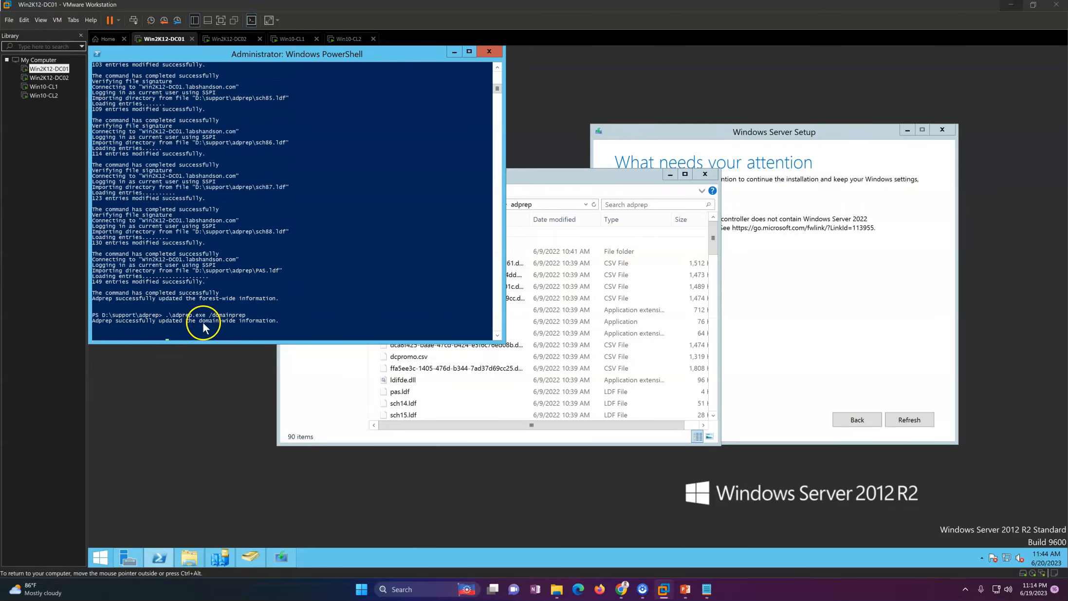
key("Return")
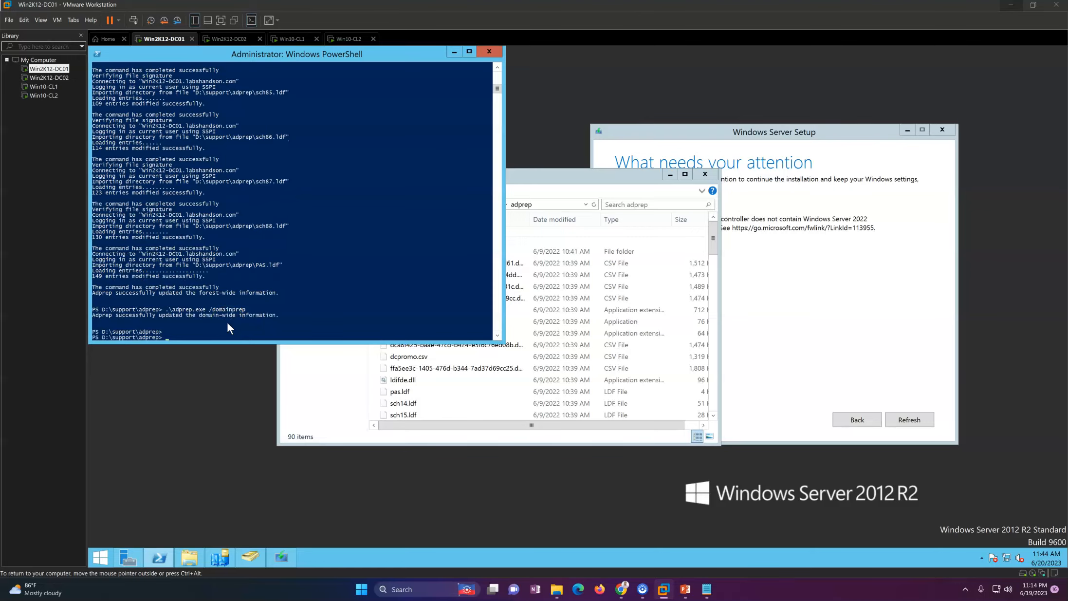
Step: Close PowerShell and the adprep folder, refresh Setup's checks and start the install
left_click(488, 51)
left_click(806, 314)
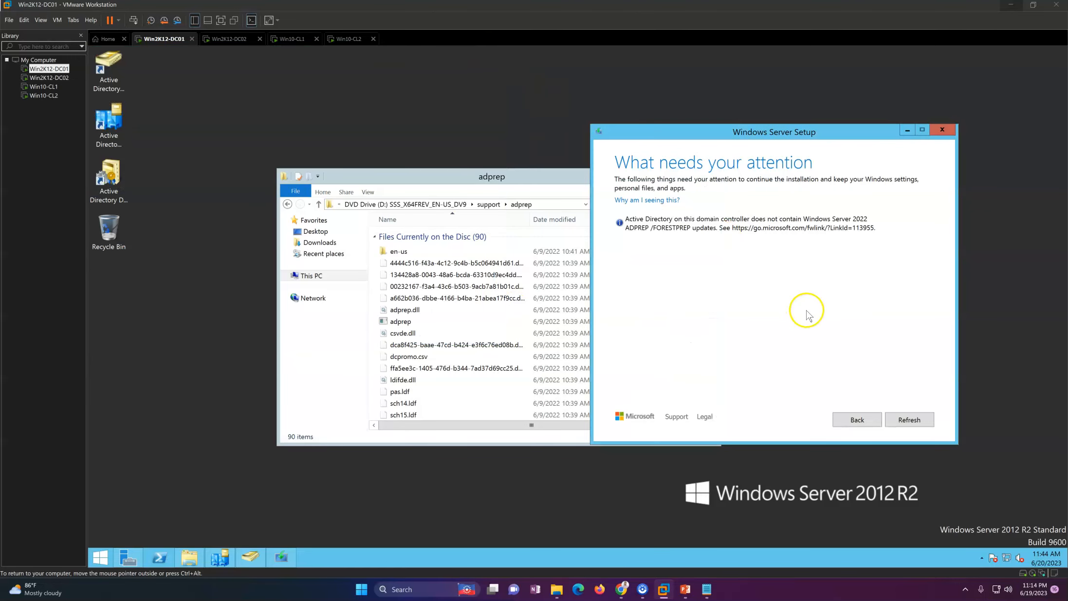
left_click(908, 420)
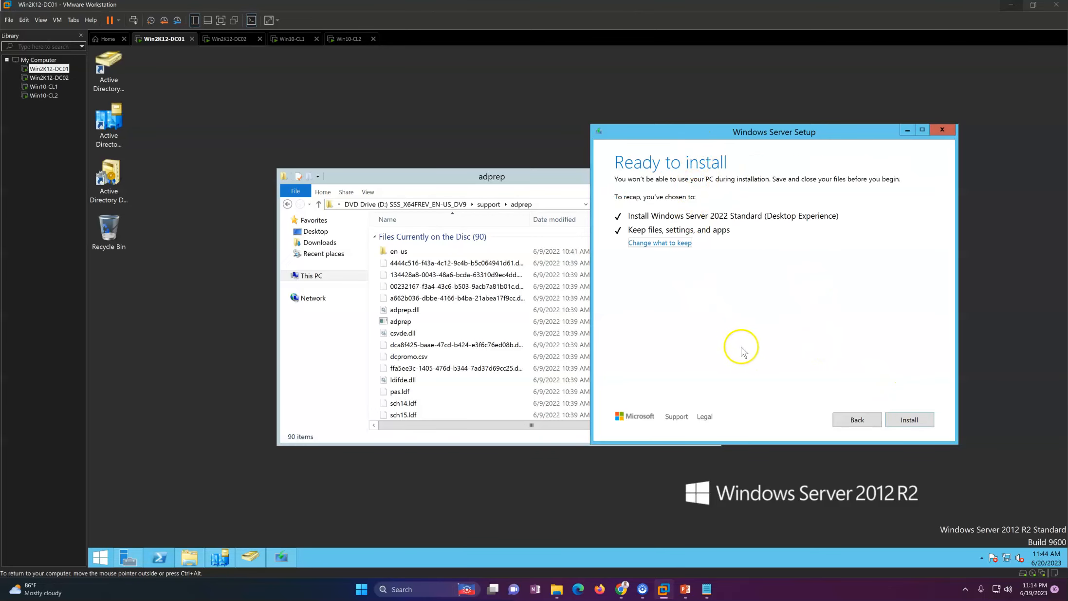
left_click(536, 177)
left_click(708, 179)
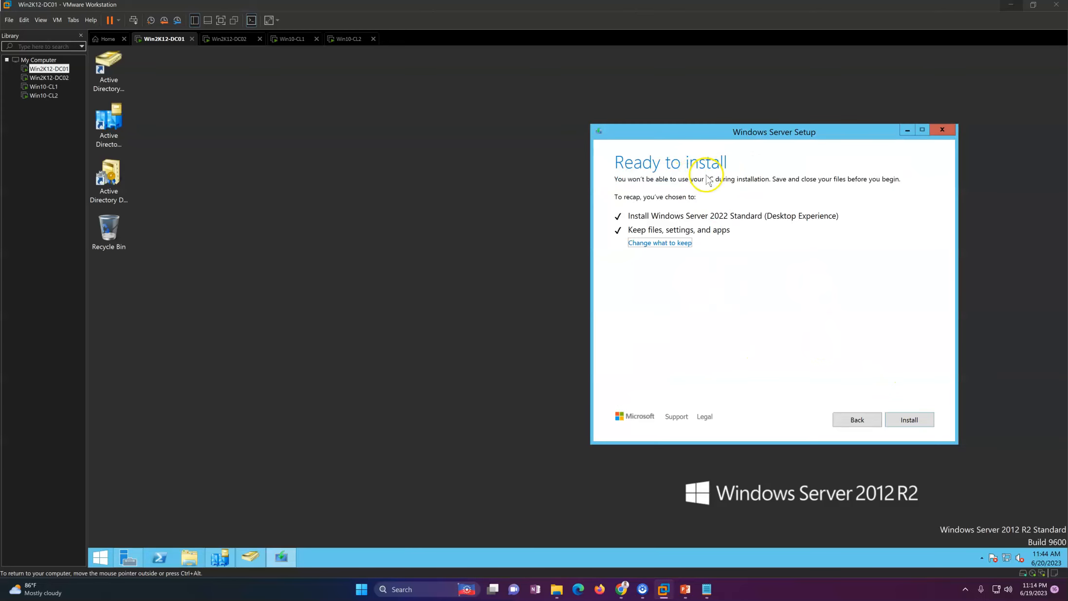
left_click(904, 420)
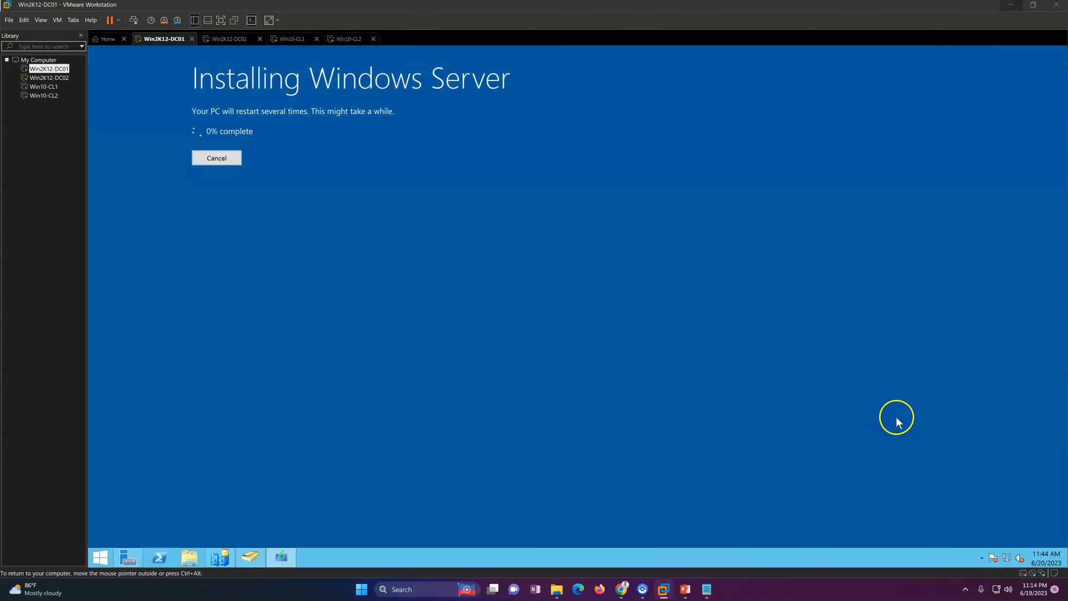
Step: Wait for DC01's in-place upgrade and restart to finish at the Windows Server lock screen
left_click(457, 307)
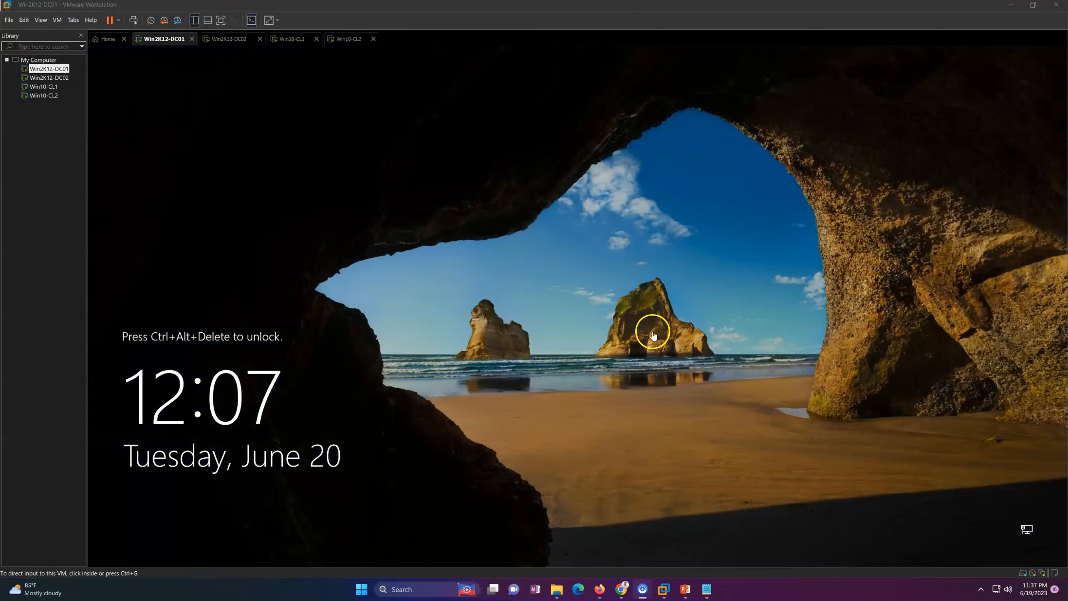
Step: Sign in to DC01 as the domain Administrator, entering the account password after Ctrl+Alt+Del
left_click(134, 20)
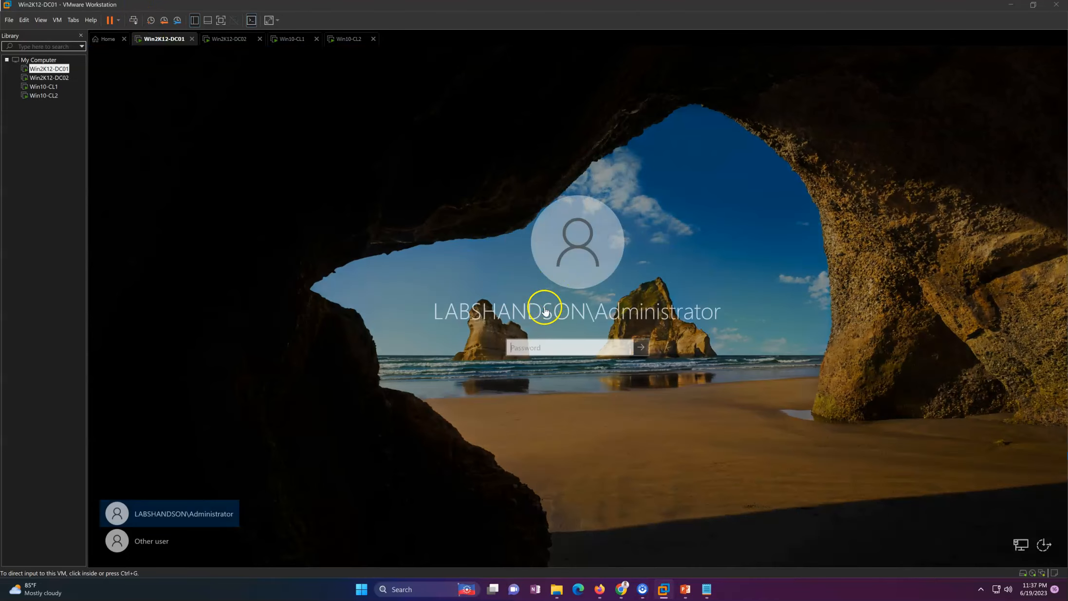
left_click(535, 348)
type("P")
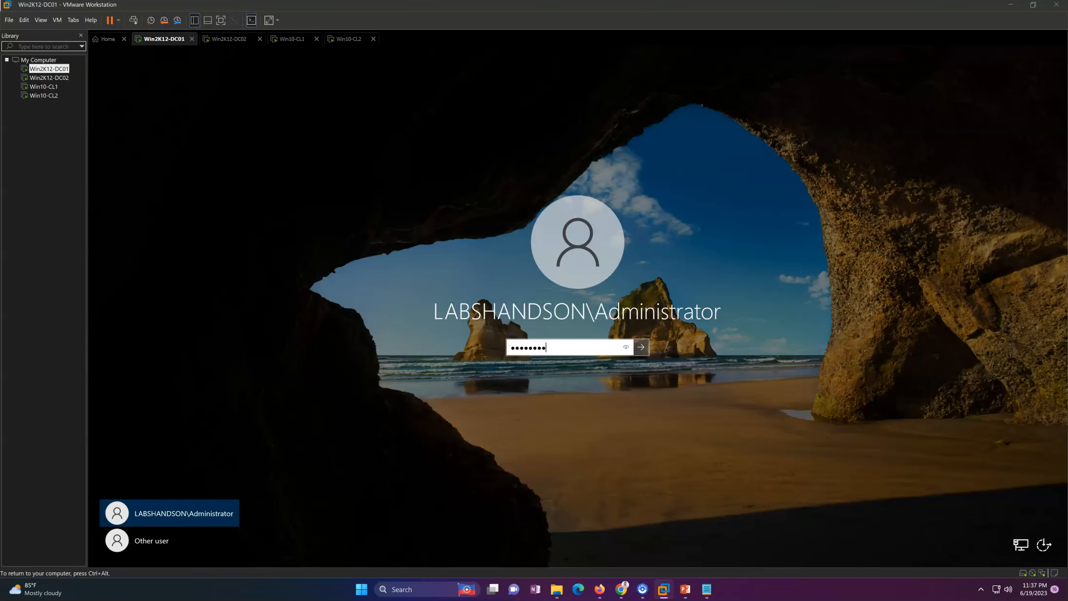
type("a$$w0rd")
key("Return")
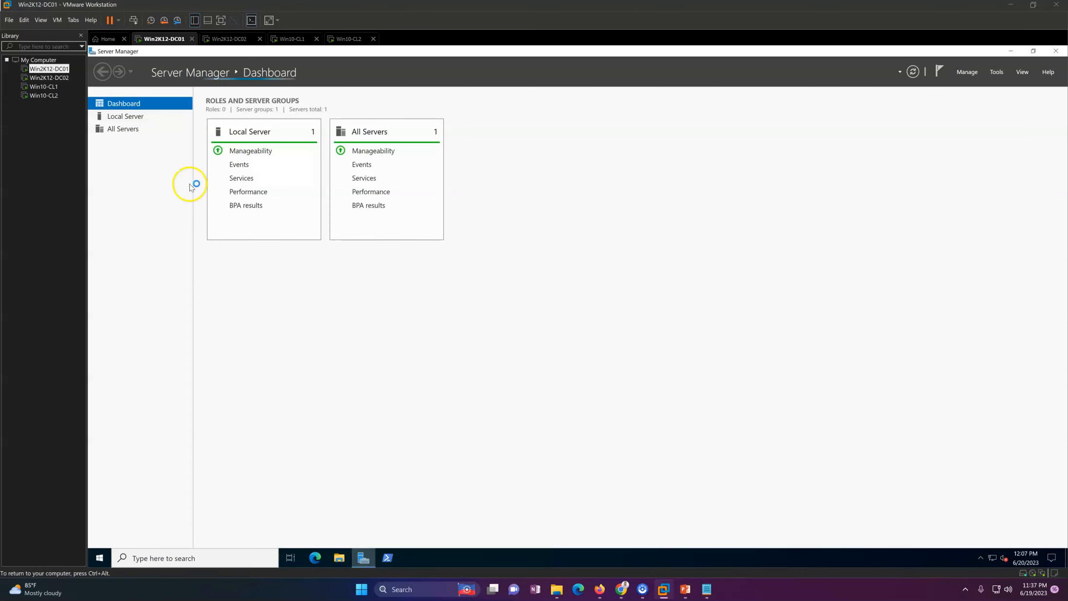
Step: Show Server Manager's Local Server page to confirm Windows Server 2022 Standard on DC01
left_click(144, 117)
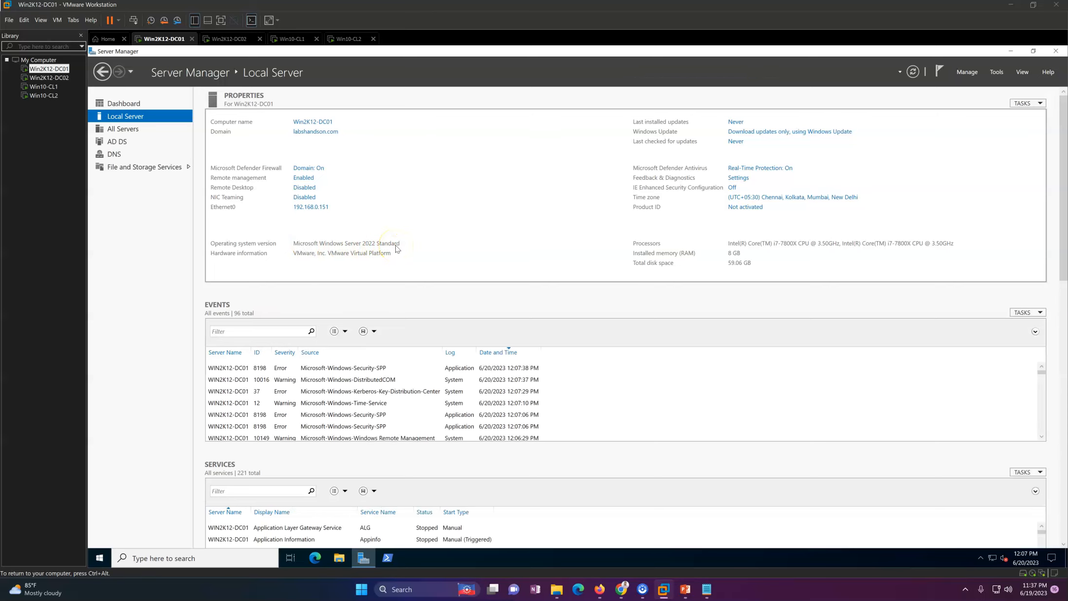
left_click(147, 557)
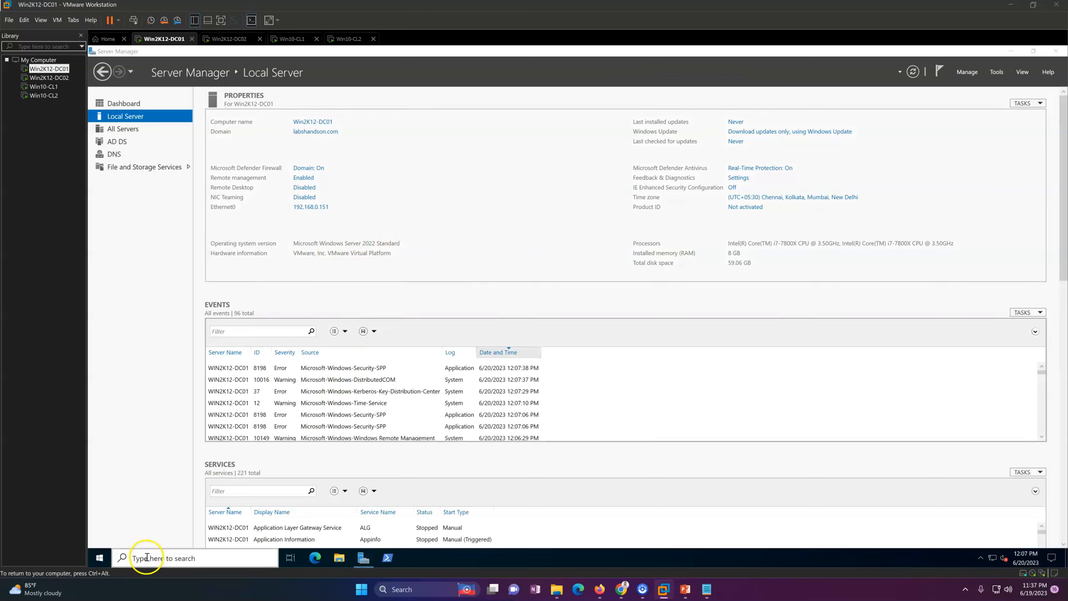
Step: Run netdom query fsmo in an elevated Command Prompt, confirming Win2K12-DC01 holds all five FSMO roles
type("cmd")
key("Return")
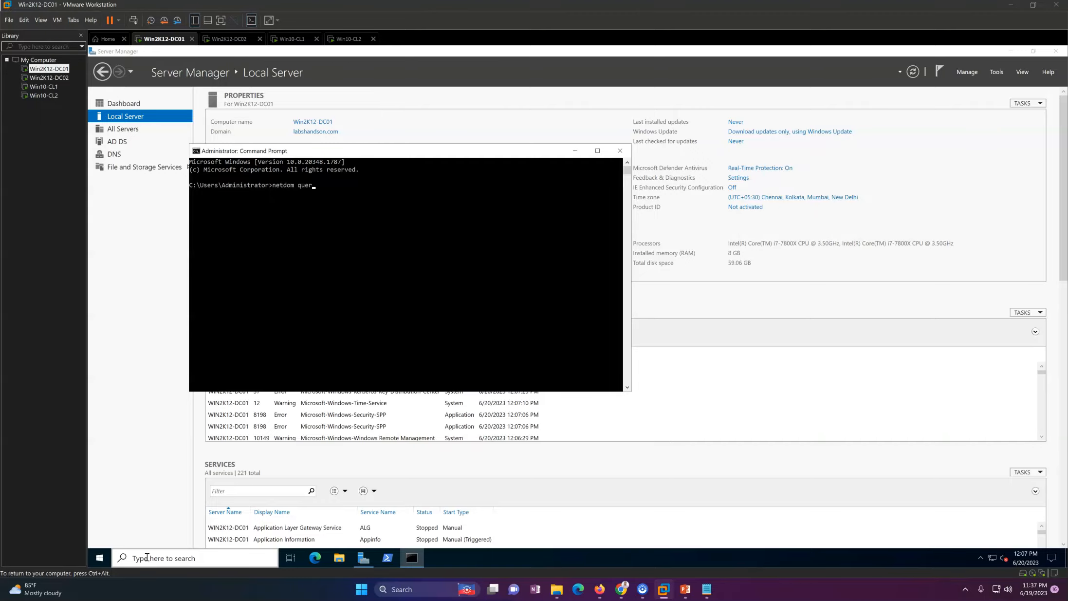
key("Return")
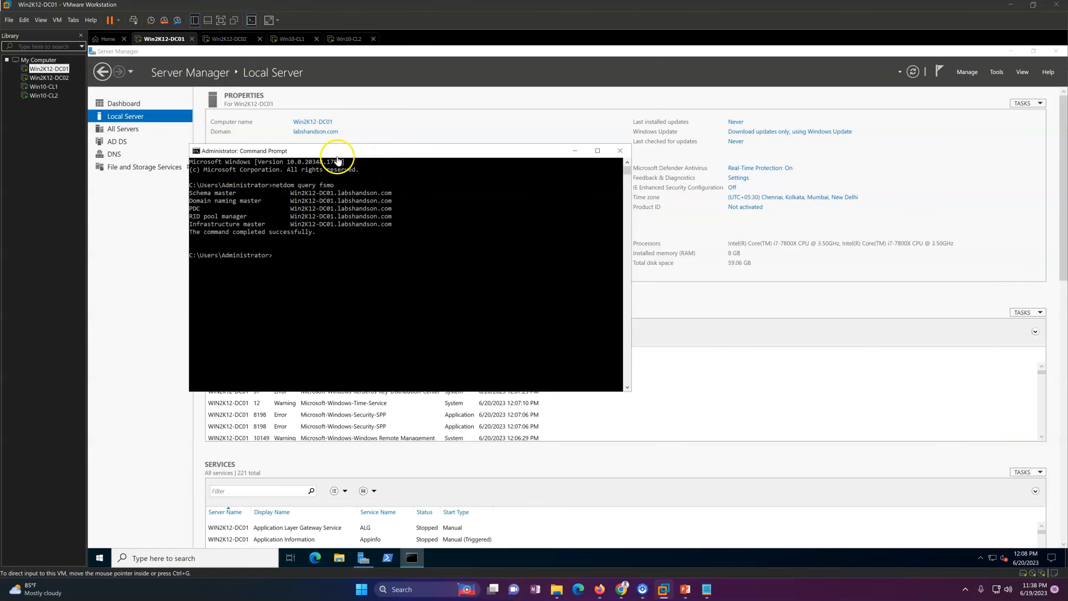
left_click_drag(336, 151, 363, 225)
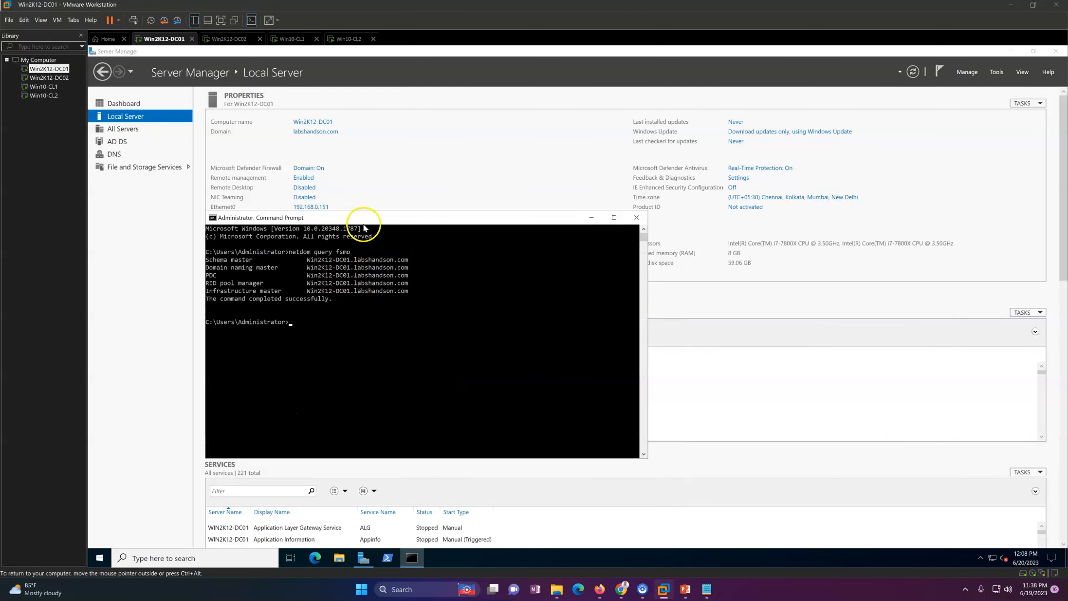
left_click_drag(364, 222, 353, 172)
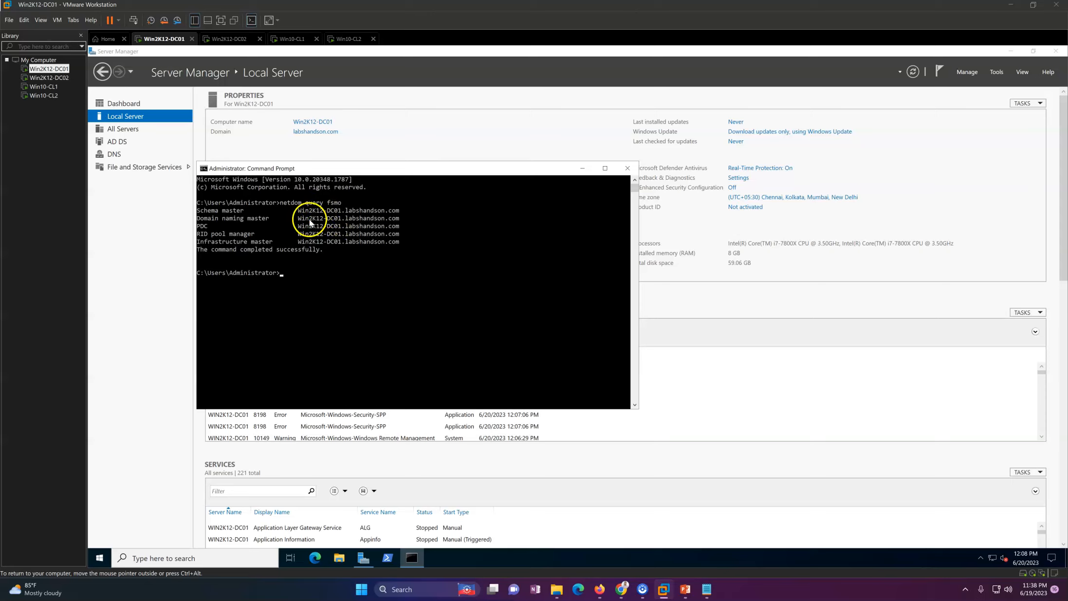
left_click_drag(363, 174, 373, 102)
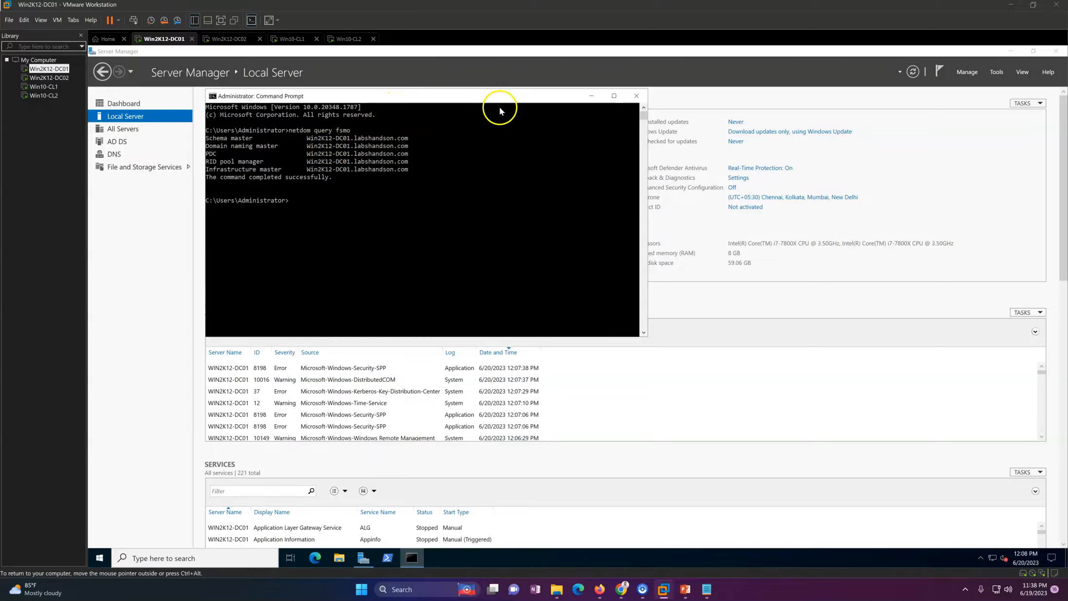
left_click(635, 96)
Step: Refresh the Server Manager dashboard and show the stopped services alert for all servers
left_click(123, 103)
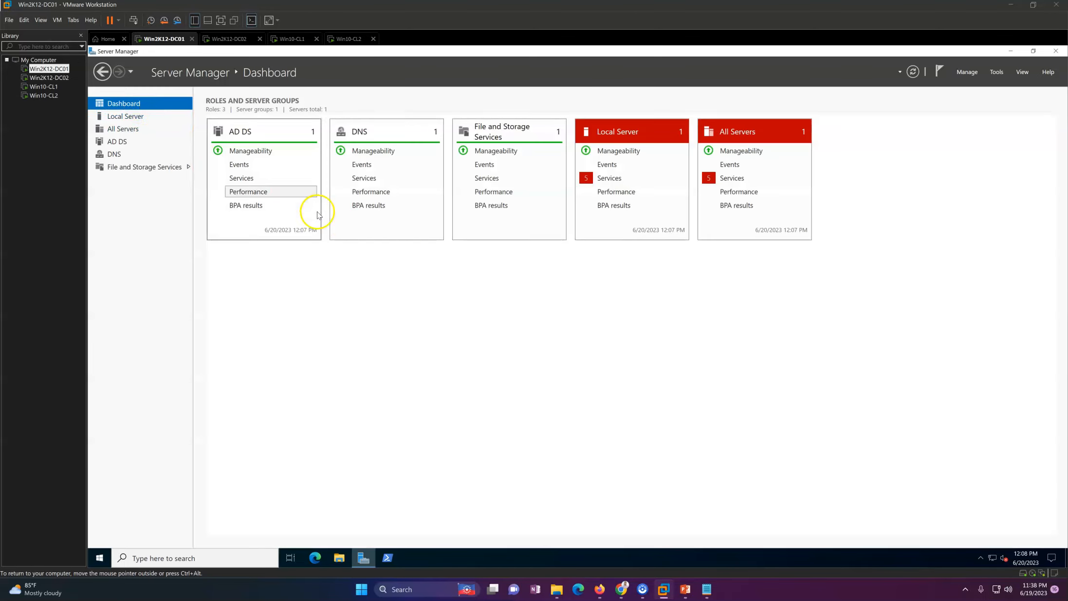
left_click(913, 72)
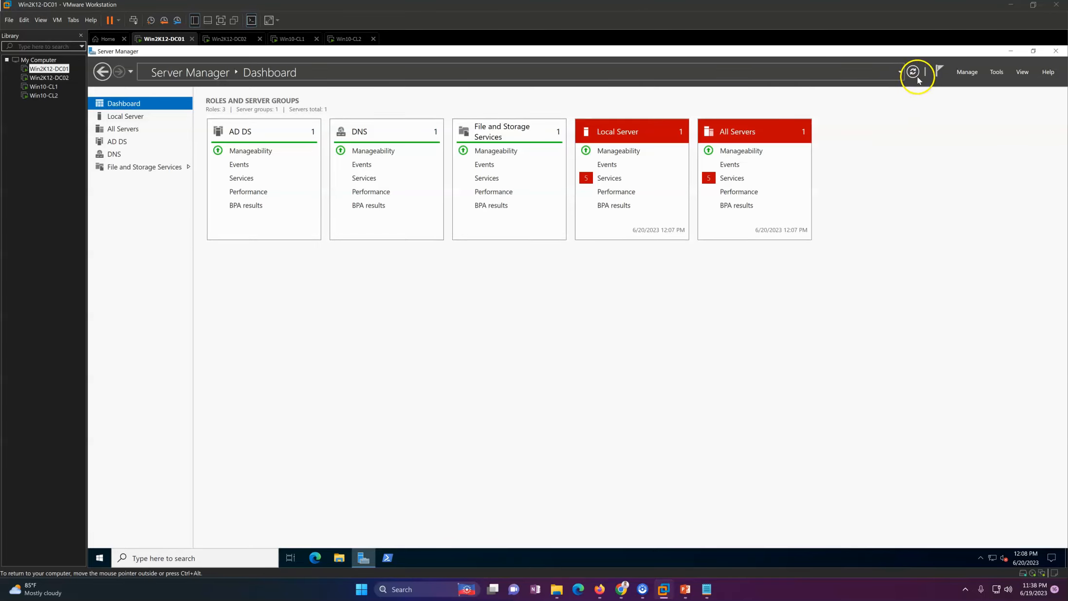
left_click(732, 180)
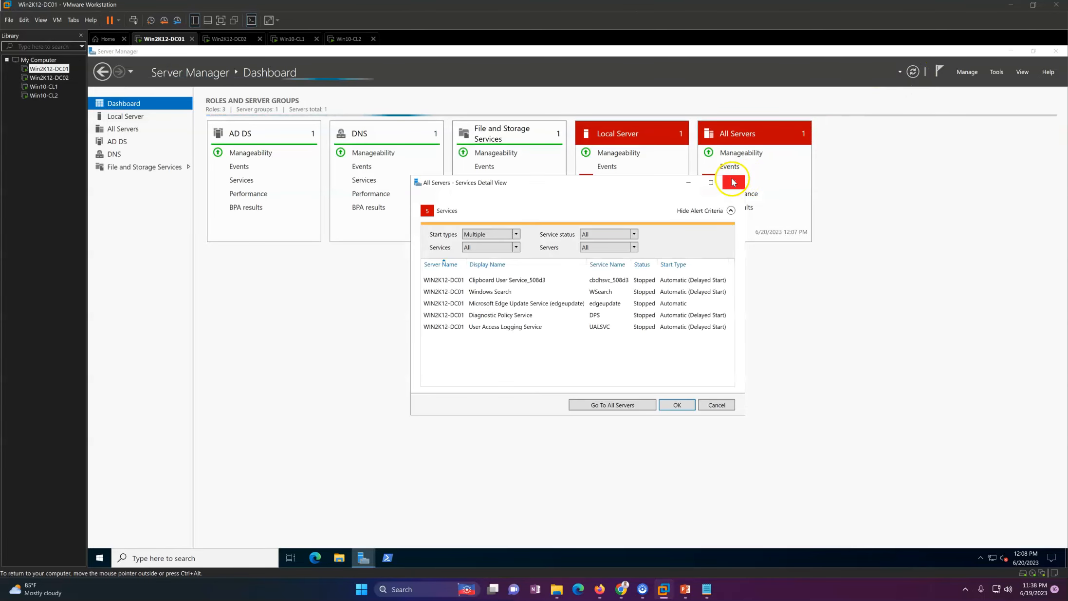
Step: Check in DNS Manager that the labshandson.com forward lookup zone's records are intact
left_click(995, 72)
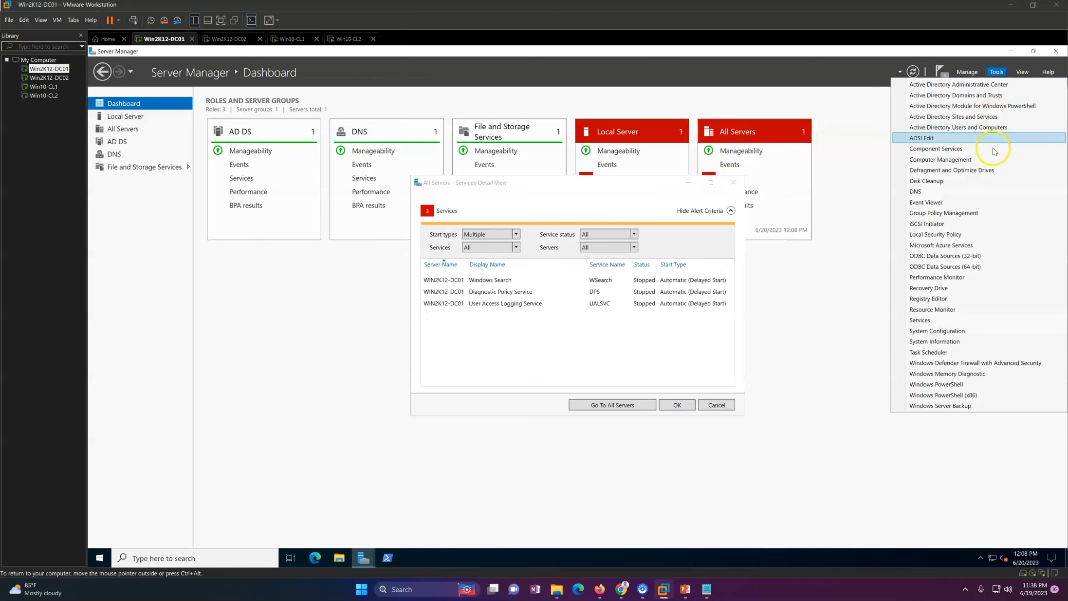
left_click(944, 191)
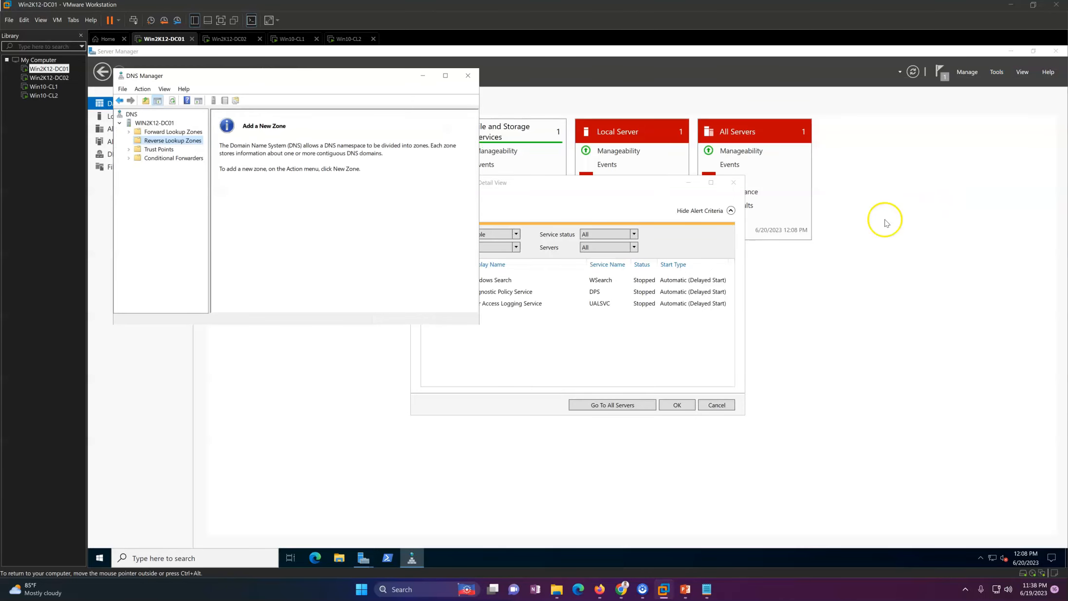
double_click(171, 132)
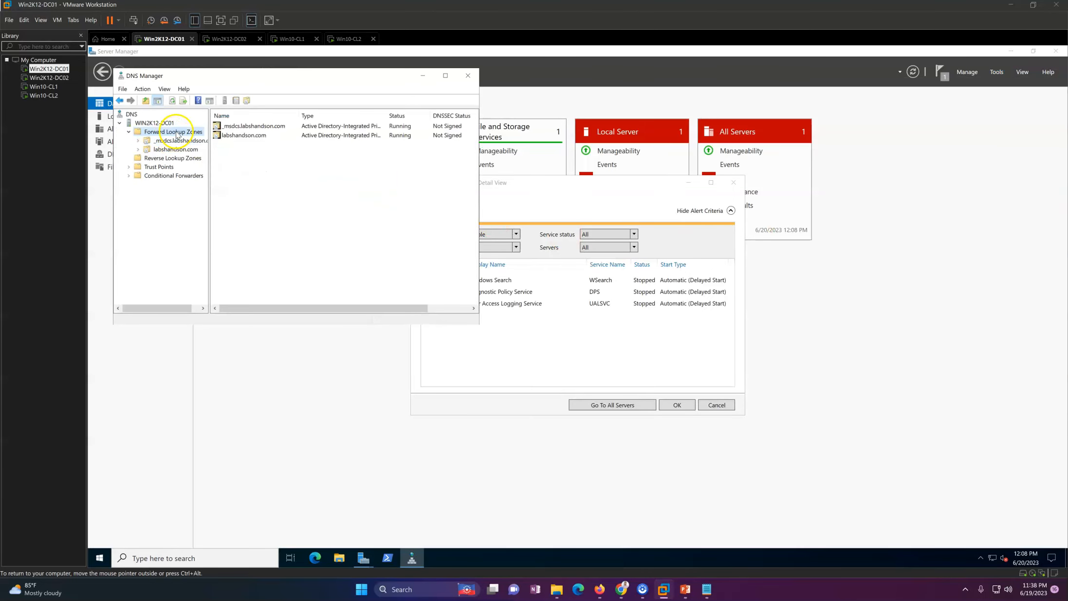
left_click(175, 151)
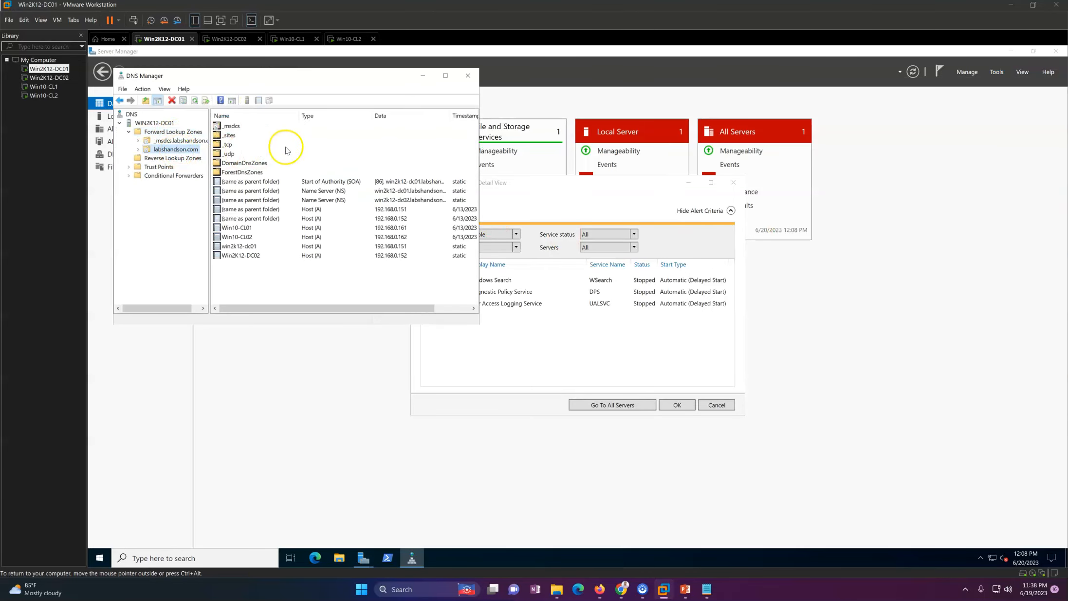
left_click(445, 76)
right_click(269, 287)
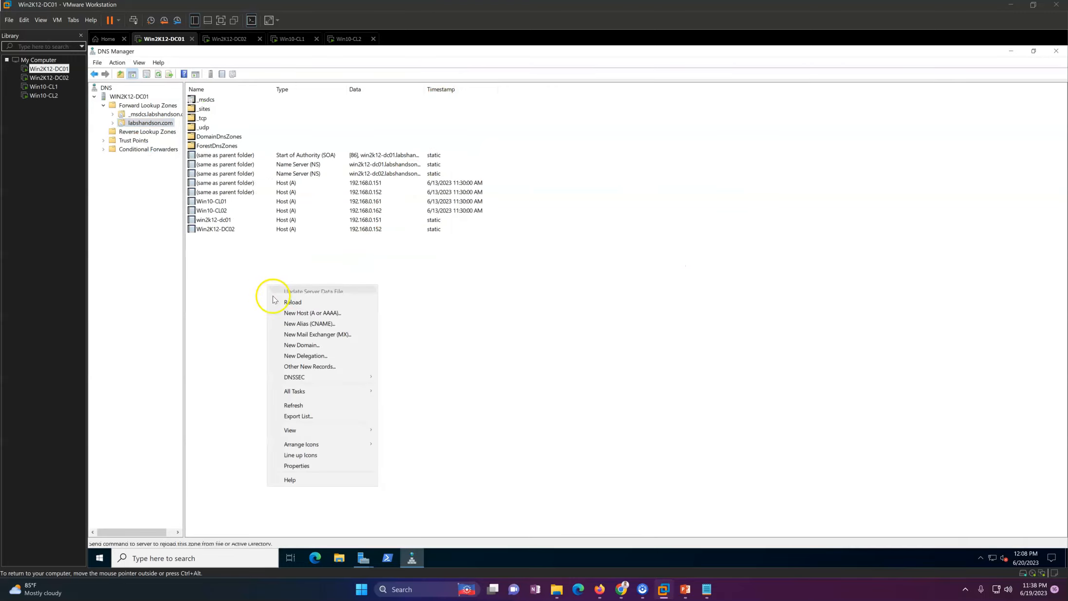
left_click(306, 413)
left_click(1010, 50)
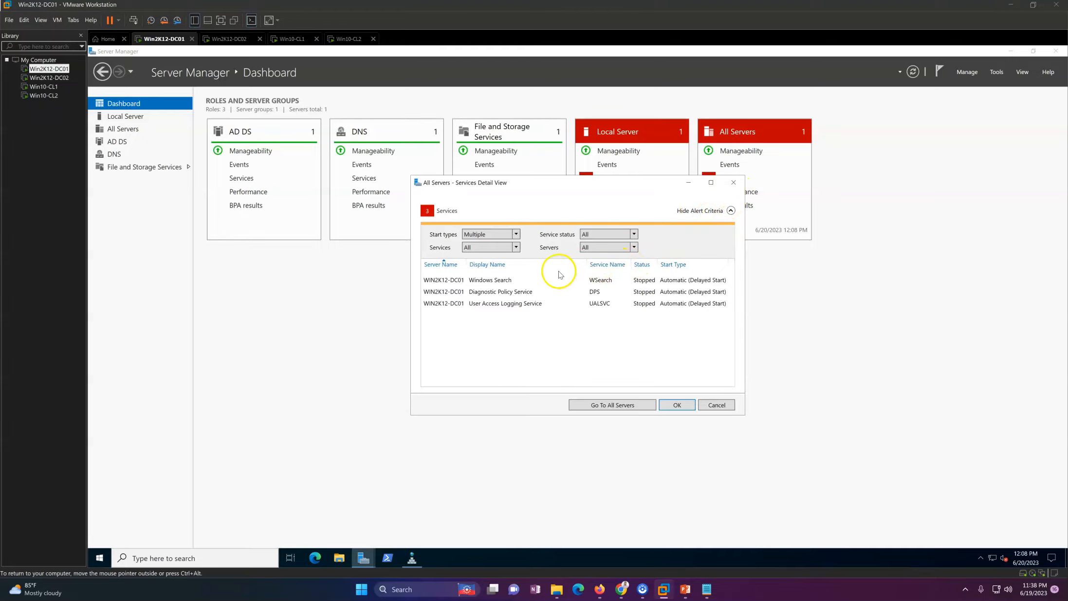
Step: Inspect the stopped Windows Search, Diagnostic Policy and User Access Logging services, then close the list and minimize Server Manager
right_click(521, 282)
left_click(540, 291)
right_click(519, 291)
left_click(529, 303)
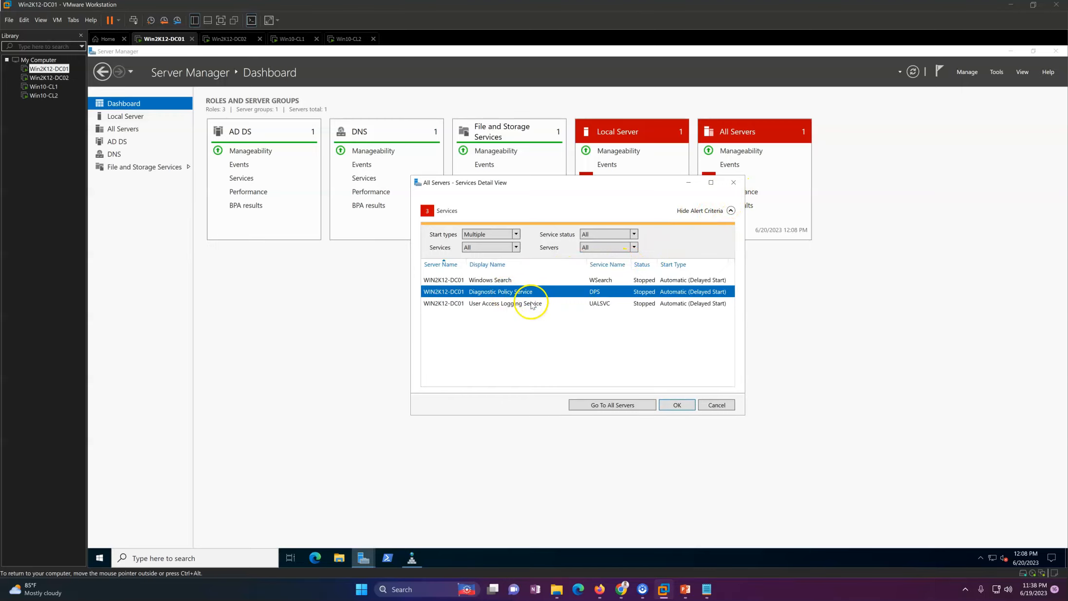
right_click(517, 305)
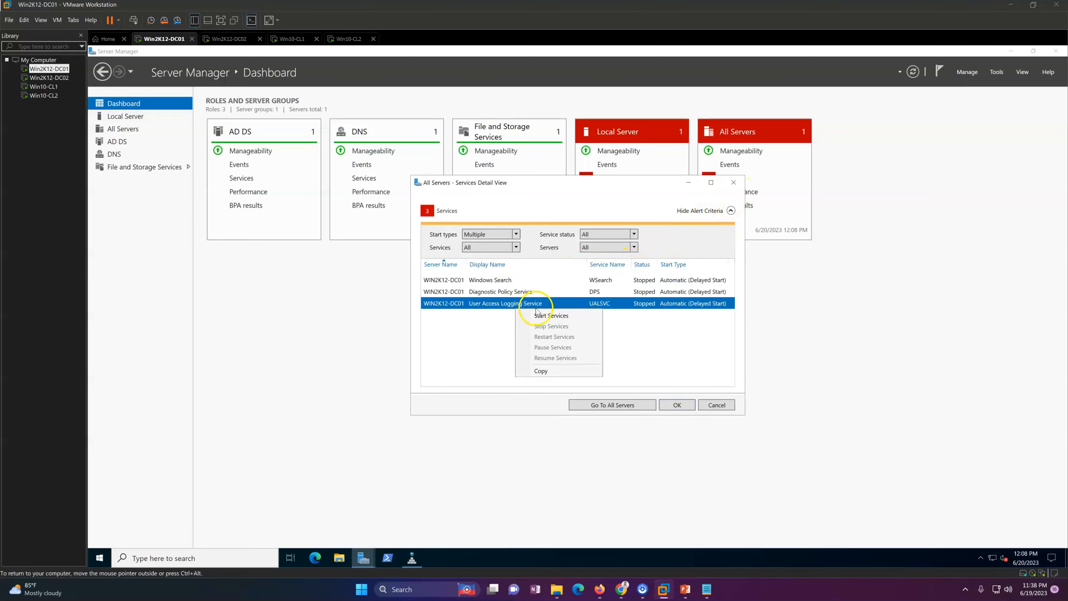
left_click(676, 404)
left_click(1001, 55)
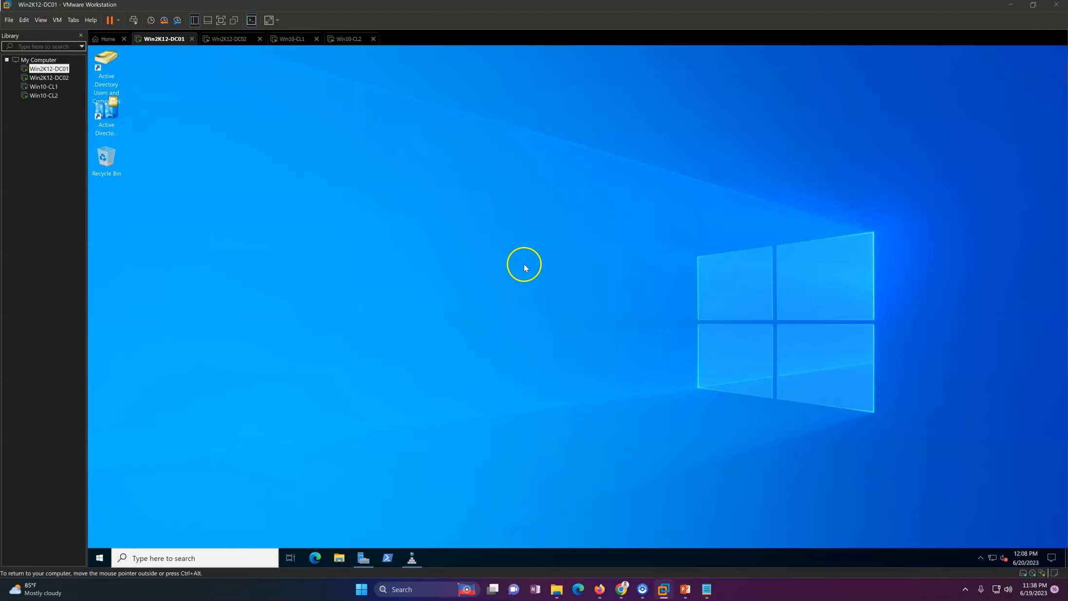
Step: In Users and Computers, view WIN2K12-DC01's Operating System and LAPS tabs under Domain Controllers
left_click(116, 83)
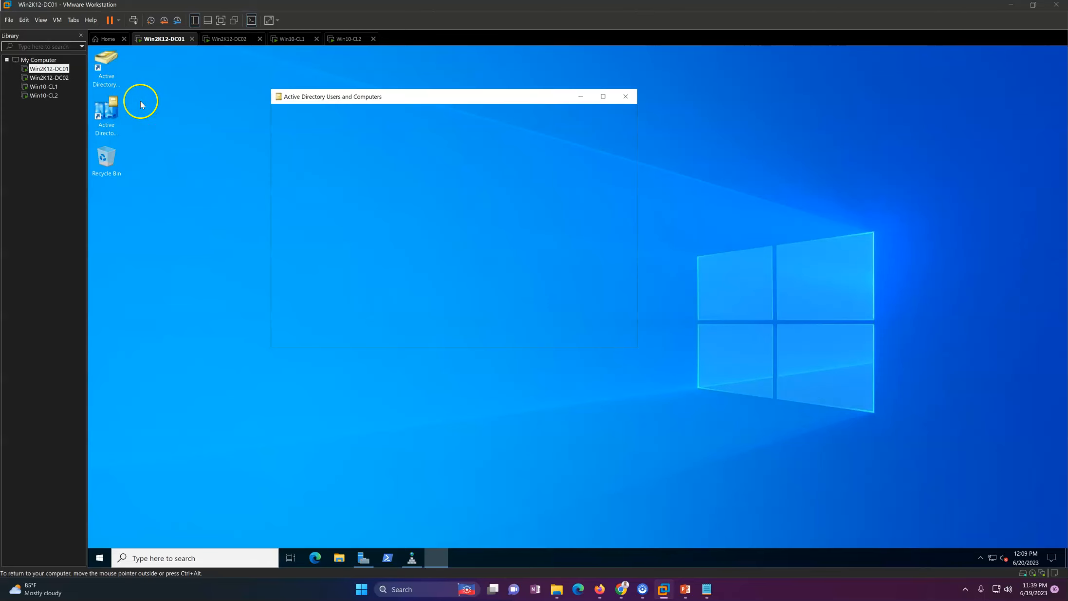
left_click(324, 179)
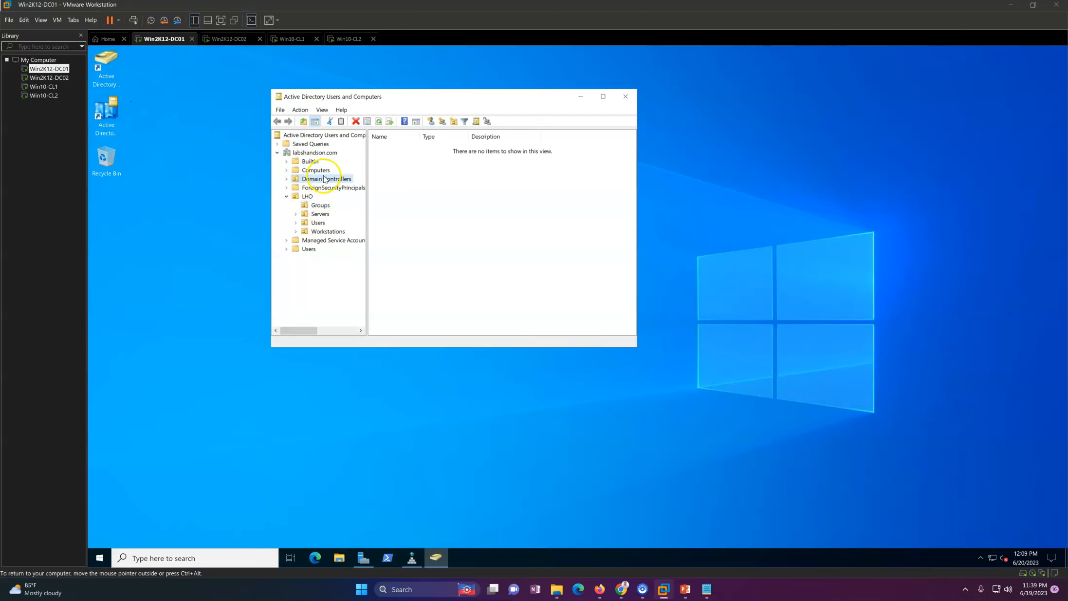
double_click(399, 147)
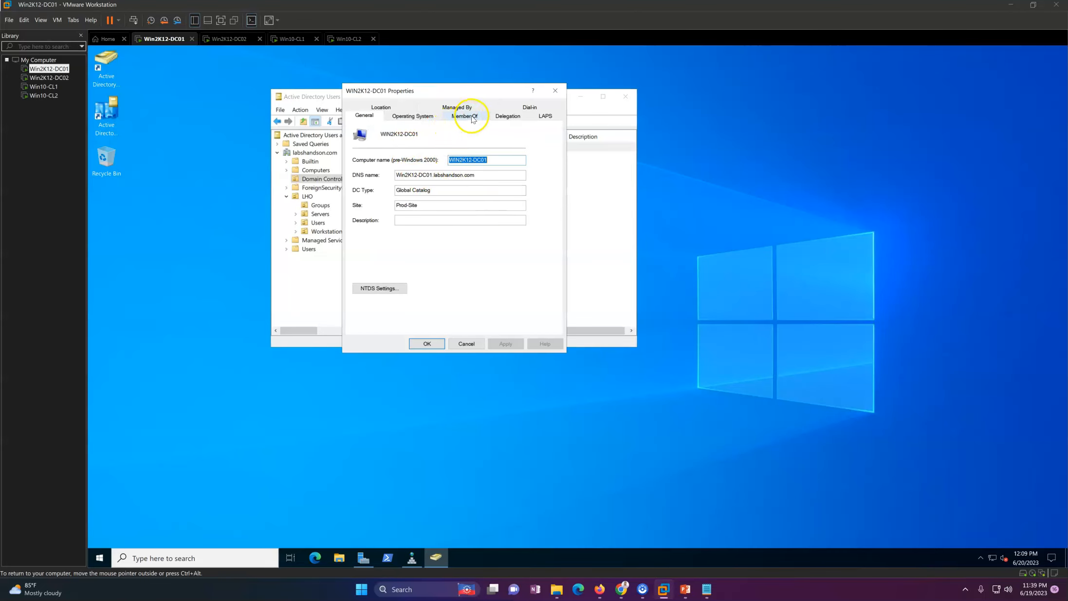
left_click(412, 115)
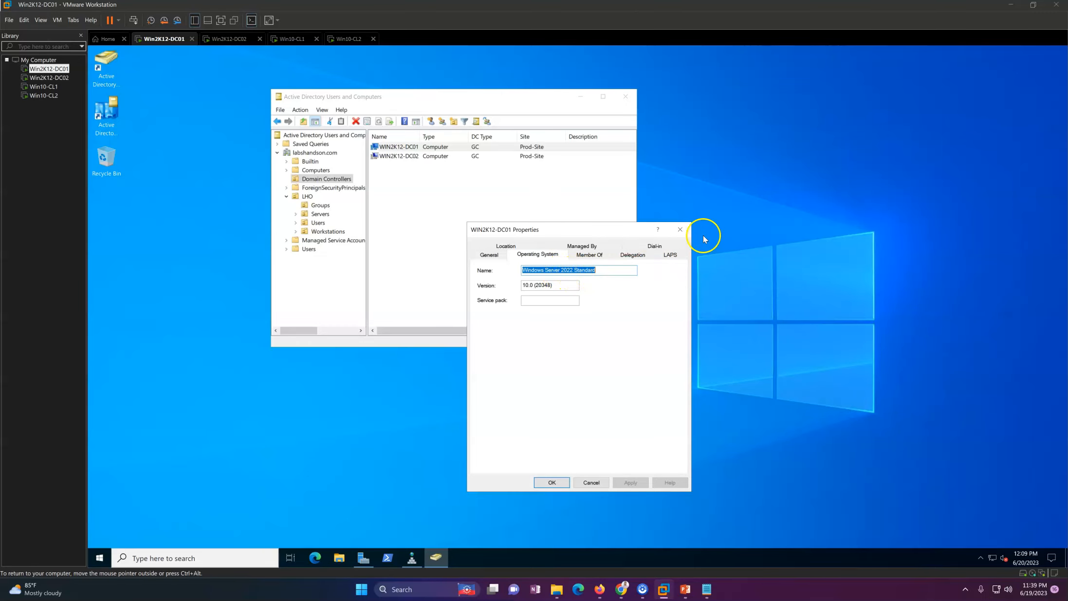
left_click(671, 254)
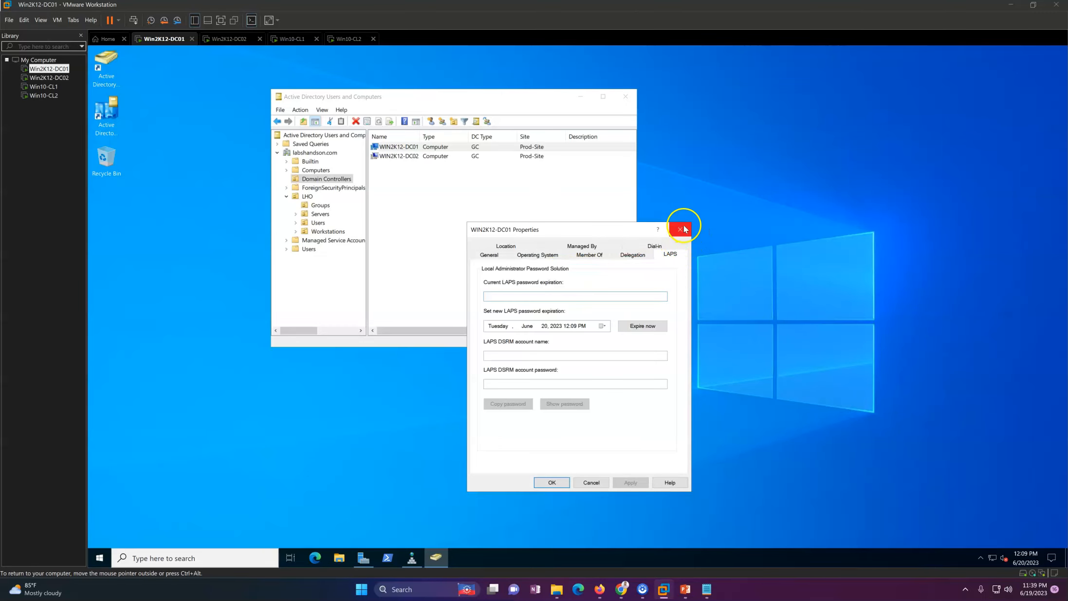
left_click_drag(603, 227, 655, 225)
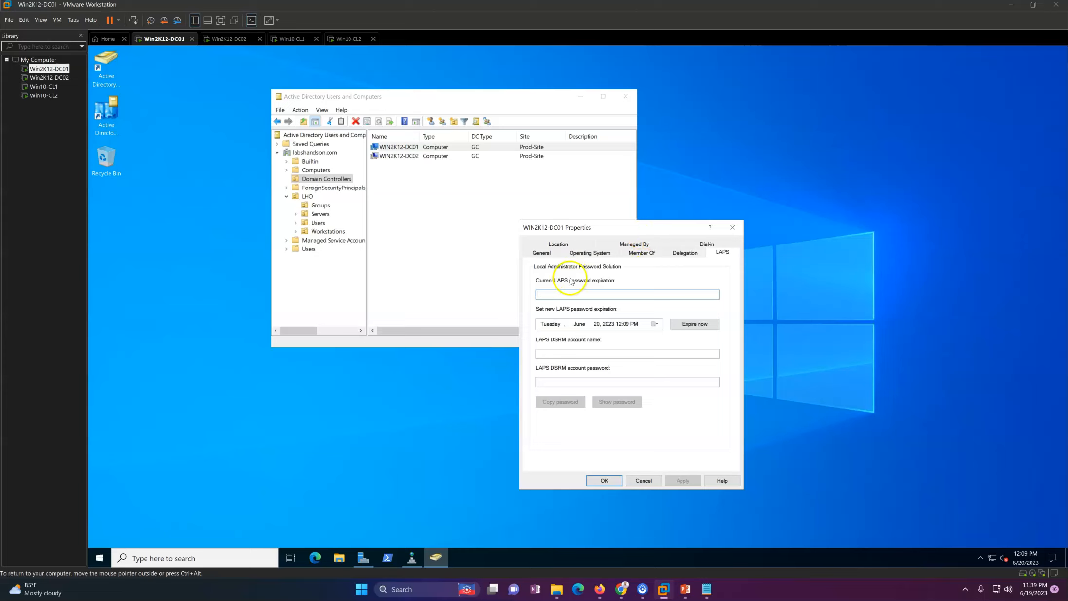
left_click(728, 233)
Step: Review the WIN2K12-DC01 and WIN2K12-DC02 entries, then launch Active Directory Sites and Services
left_click(520, 231)
left_click(413, 162)
left_click(409, 147)
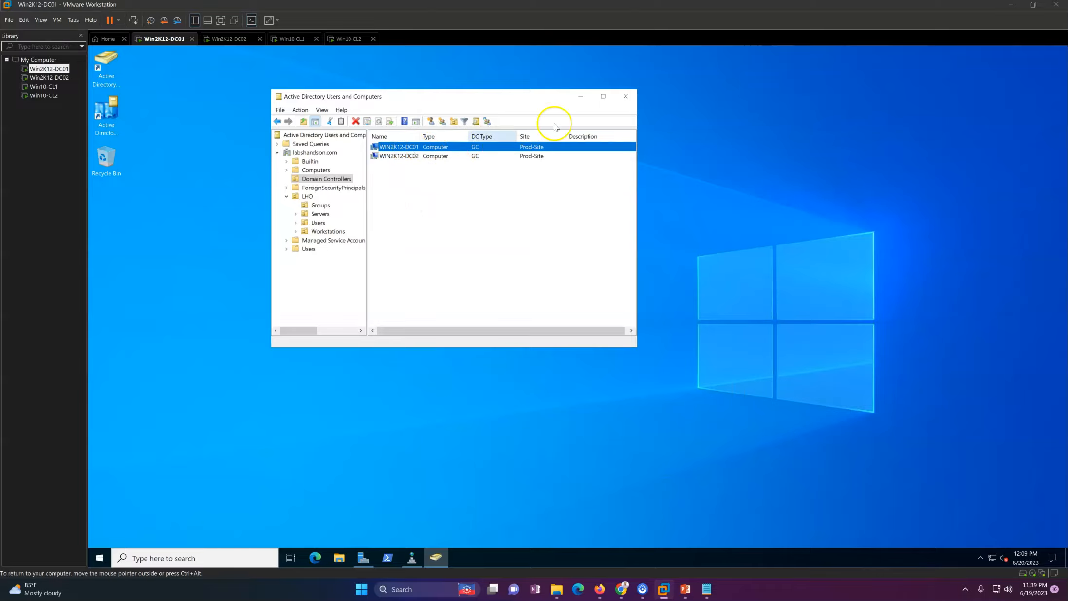
left_click(422, 255)
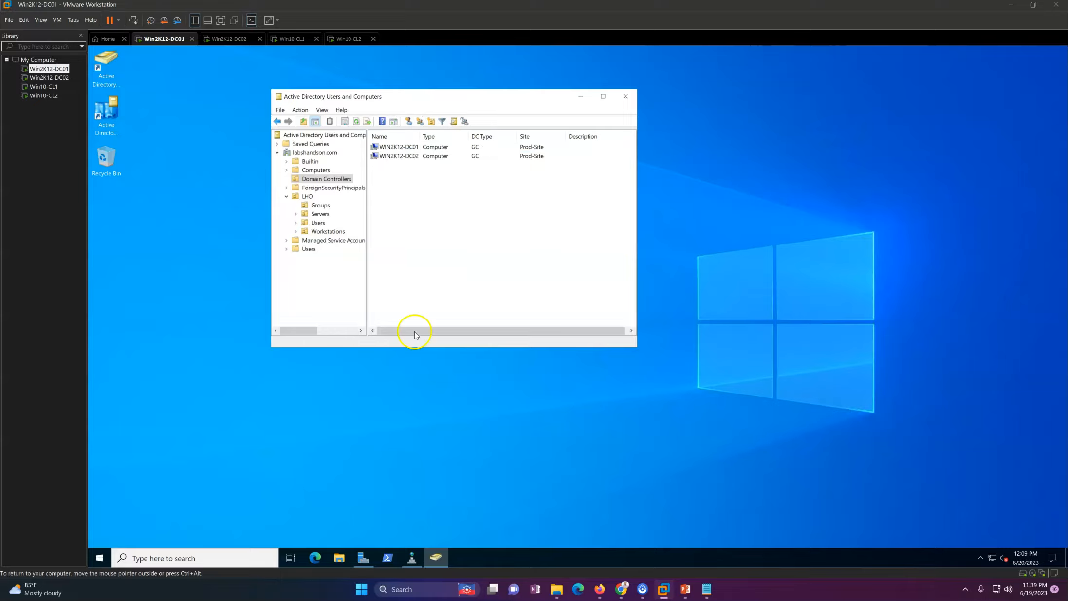
left_click(120, 119)
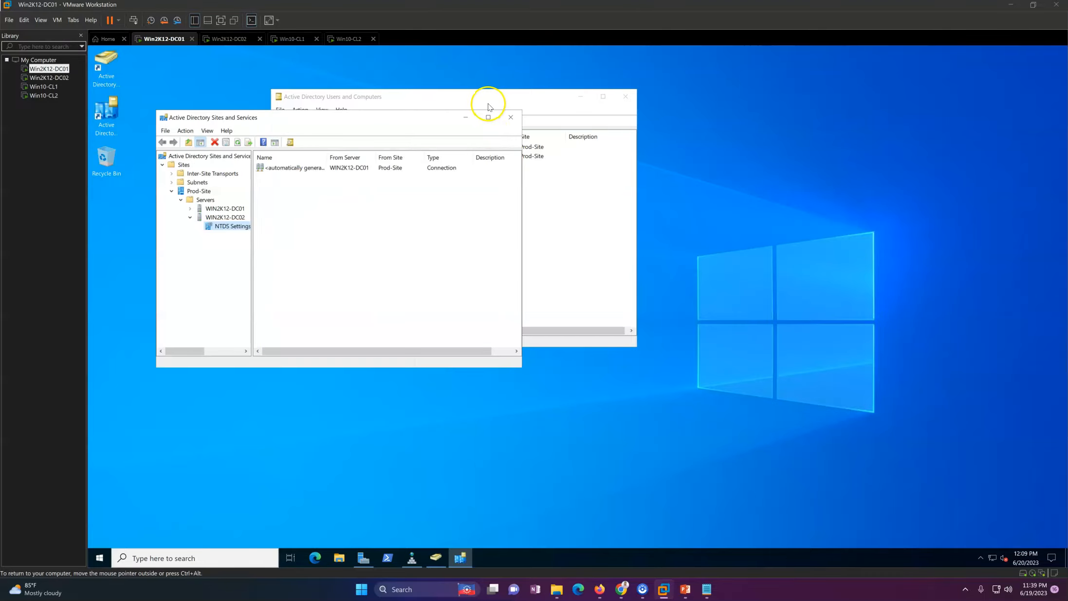
Step: Expand WIN2K12-DC01's NTDS Settings to show its automatically generated connection from WIN2K12-DC02
left_click_drag(358, 123, 422, 159)
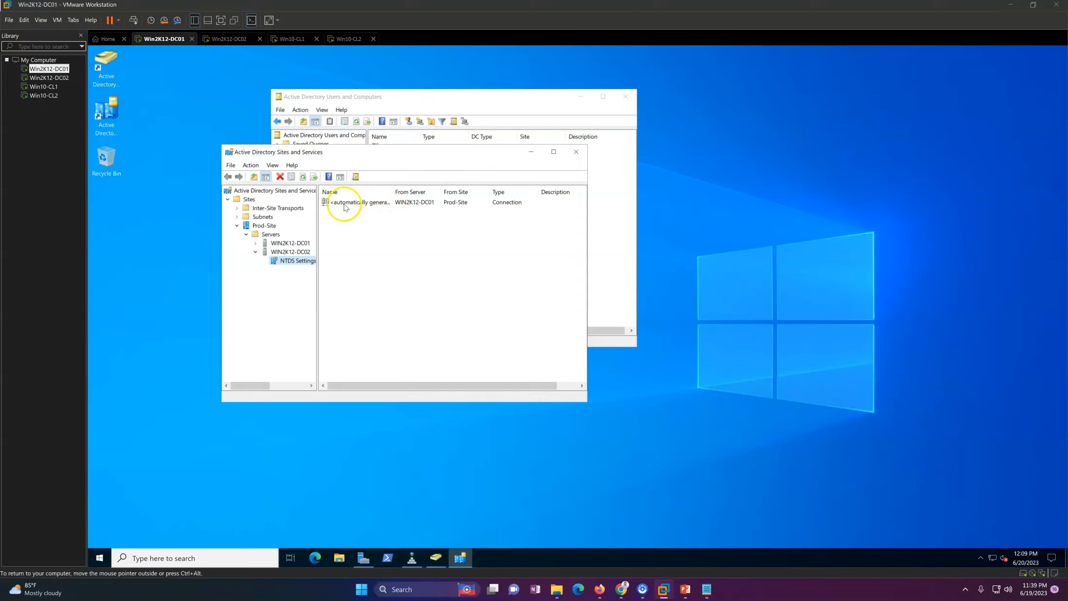
double_click(295, 244)
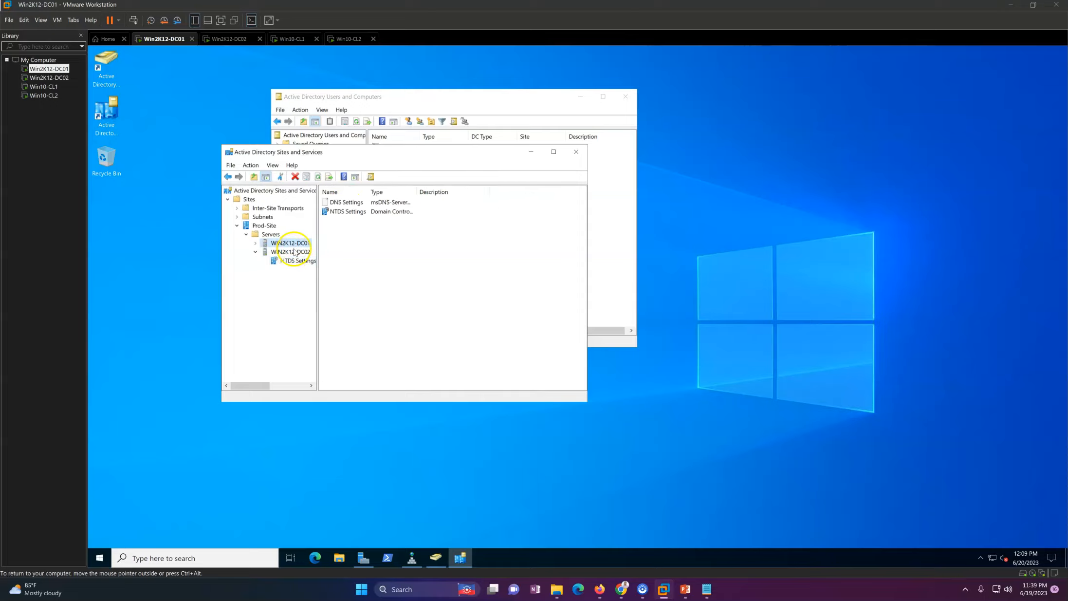
left_click(296, 252)
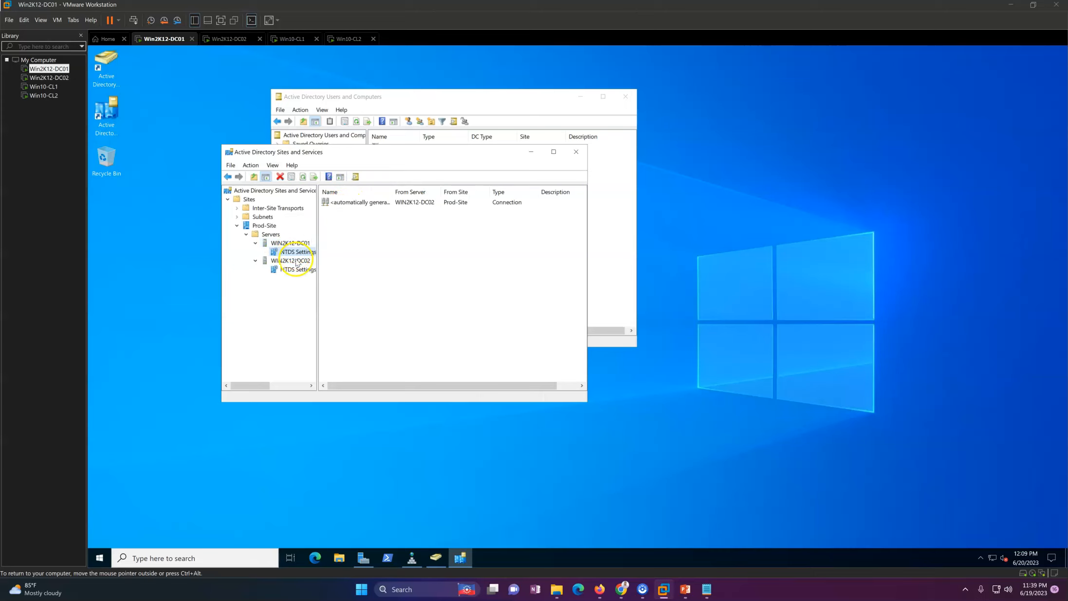
left_click(354, 206)
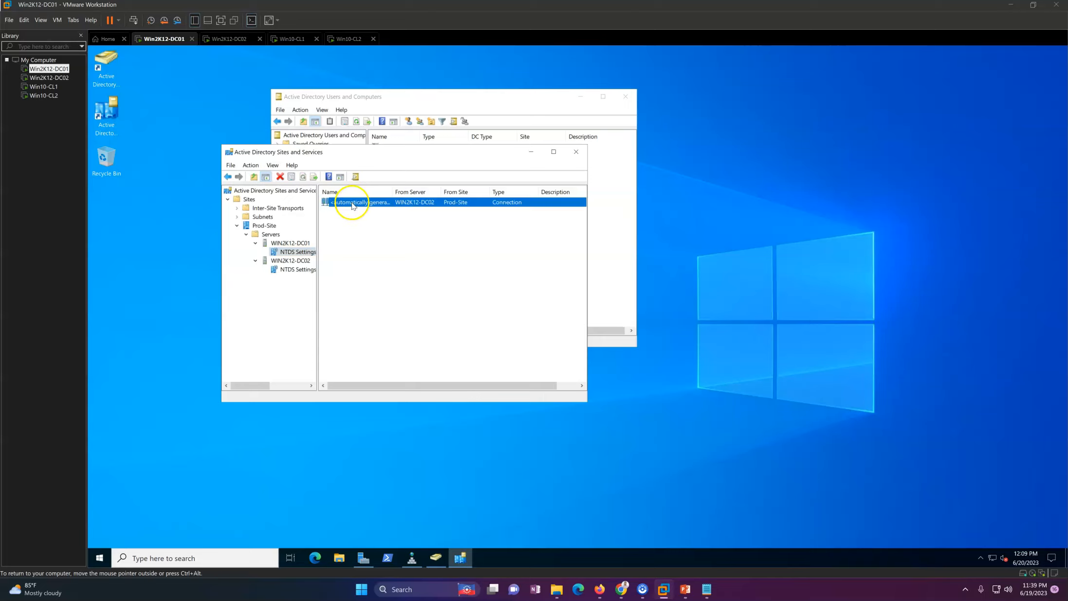
left_click(418, 316)
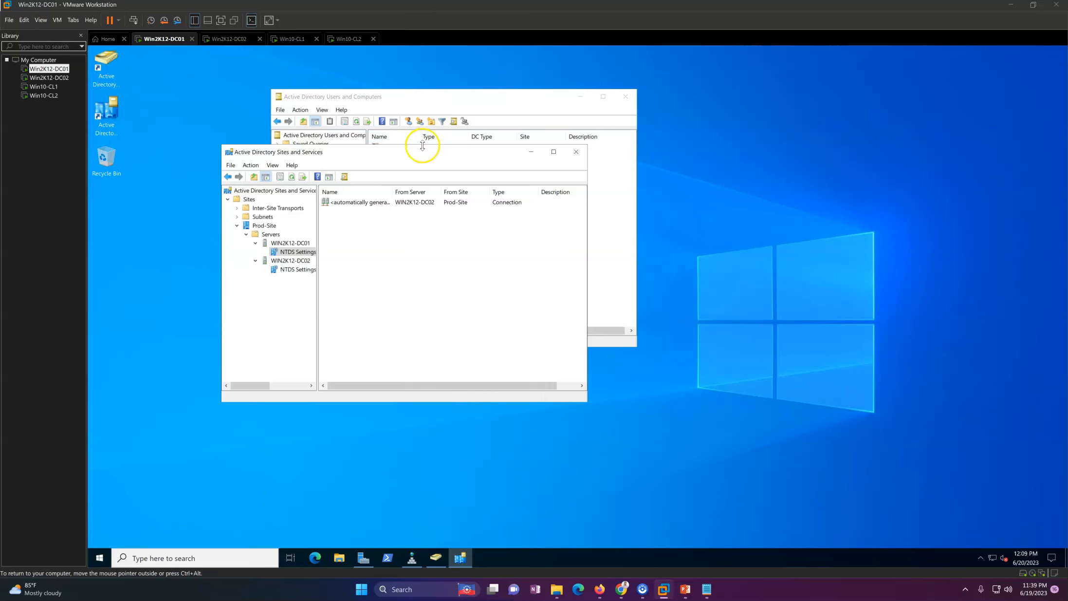
Step: Arrange Sites and Services and Users and Computers side by side with Sites and Services focused
left_click_drag(424, 156, 355, 183)
left_click_drag(473, 99, 672, 91)
left_click(375, 190)
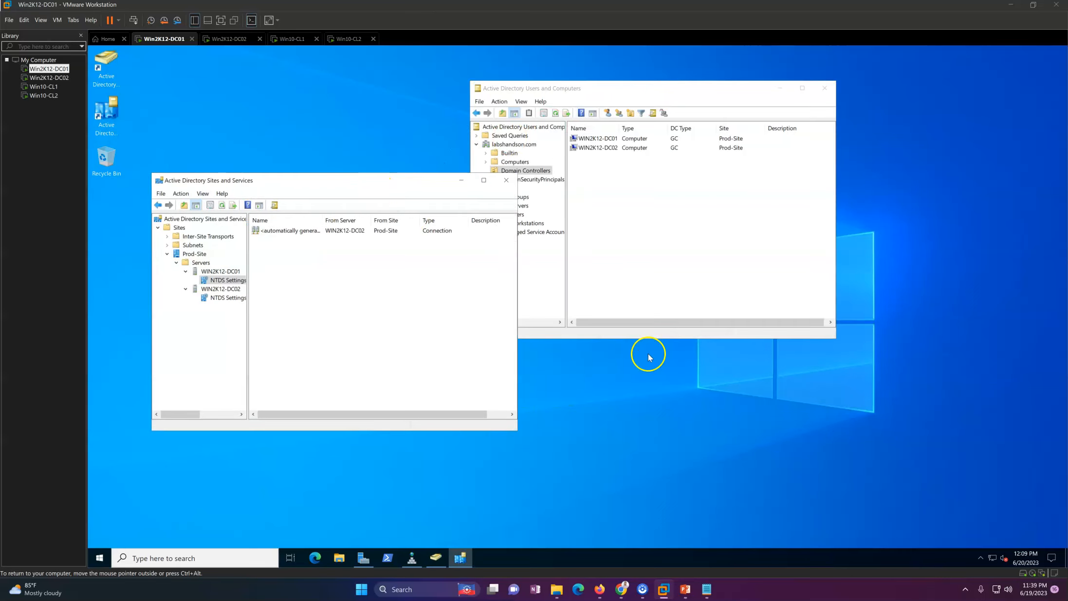
left_click(650, 279)
left_click(337, 349)
left_click(353, 476)
left_click(375, 372)
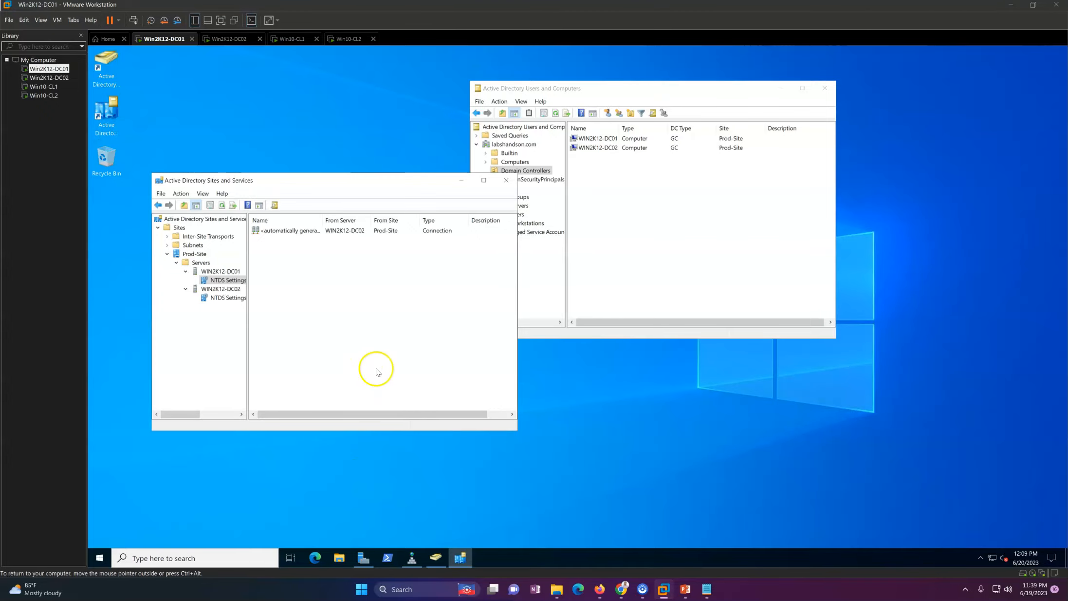
left_click(356, 485)
left_click(656, 281)
left_click(419, 319)
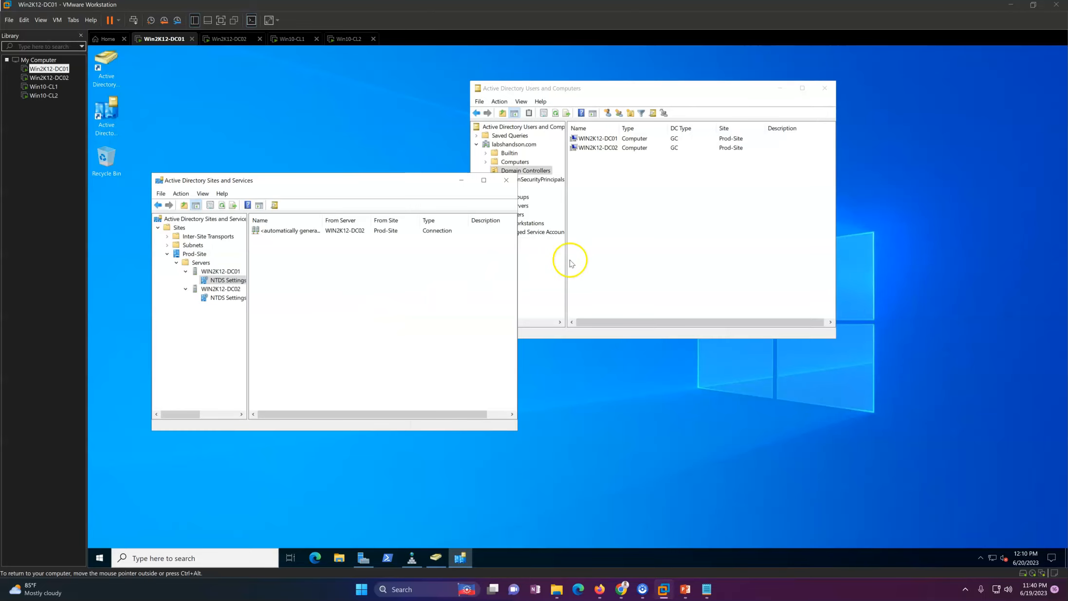
left_click(590, 256)
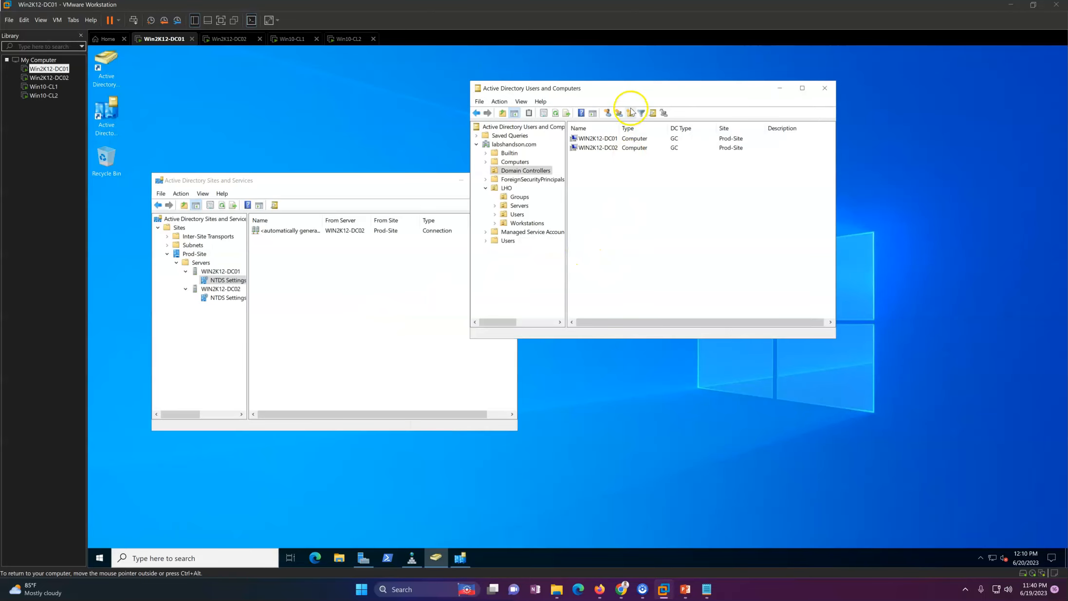
left_click_drag(617, 93, 682, 91)
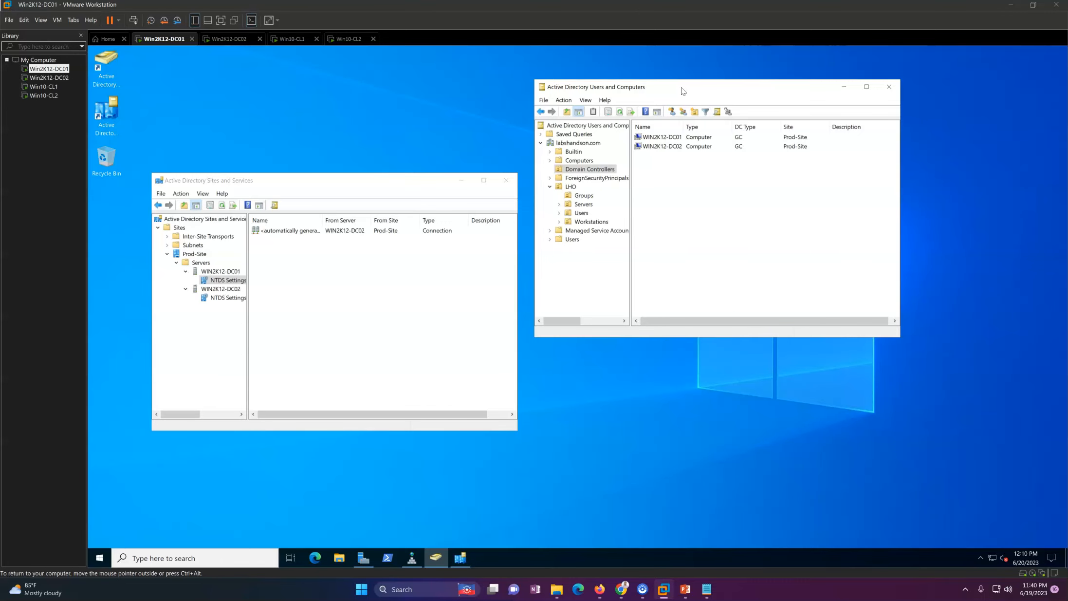
left_click(437, 321)
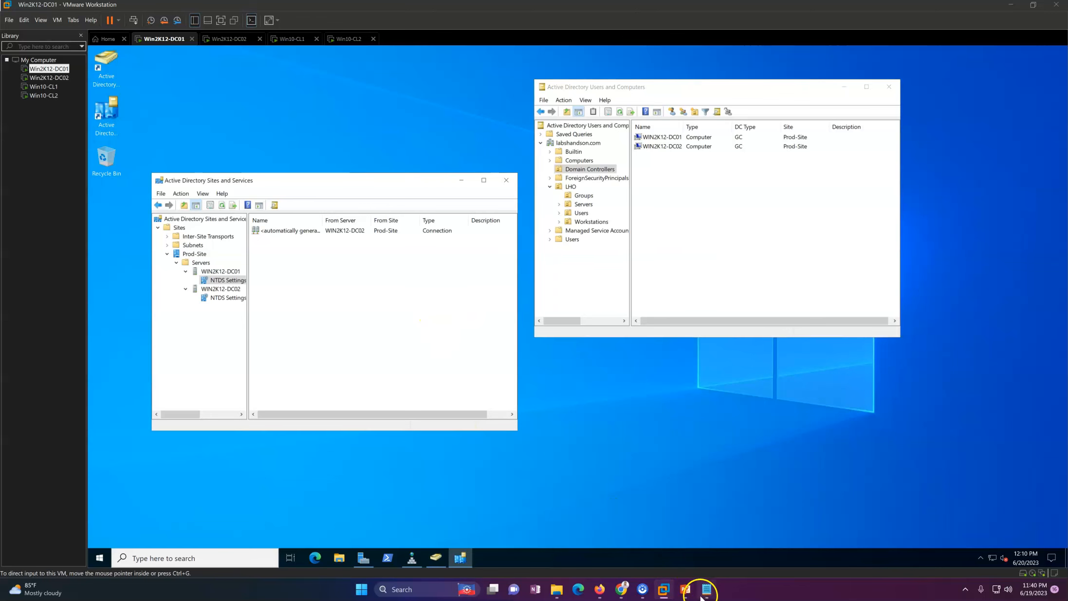
Step: Switch to the PowerPoint slide show and advance through Scenario 2 to the thank-you slide 6
left_click(685, 589)
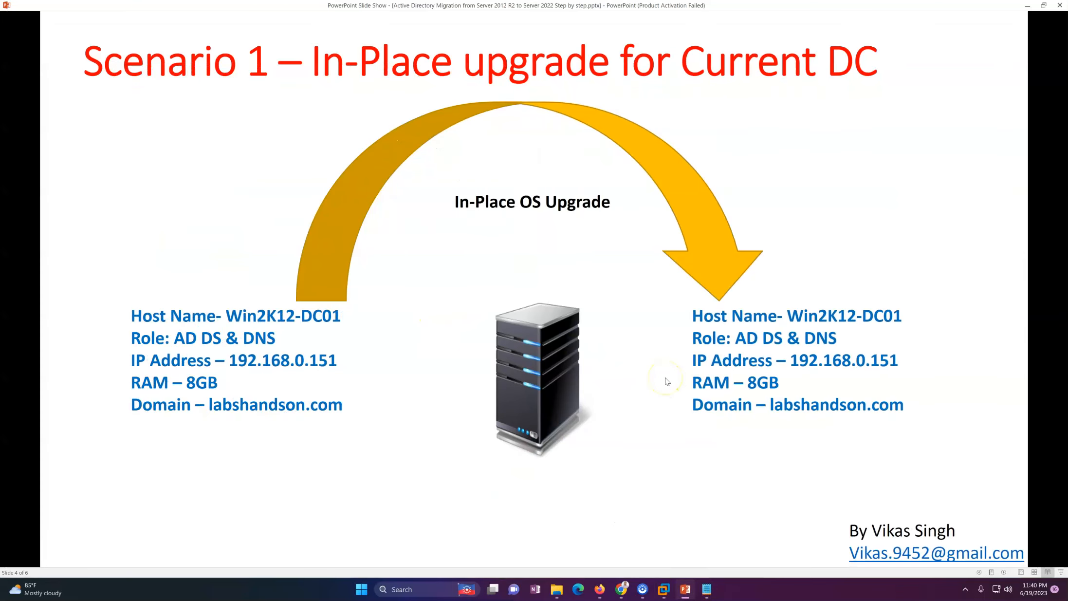
left_click(798, 96)
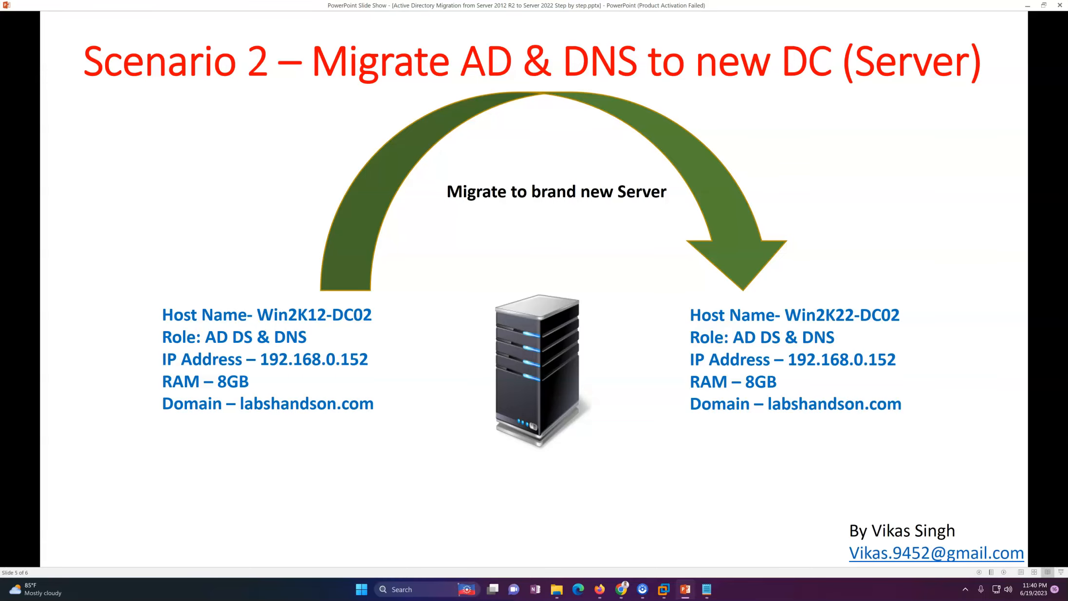
left_click(786, 84)
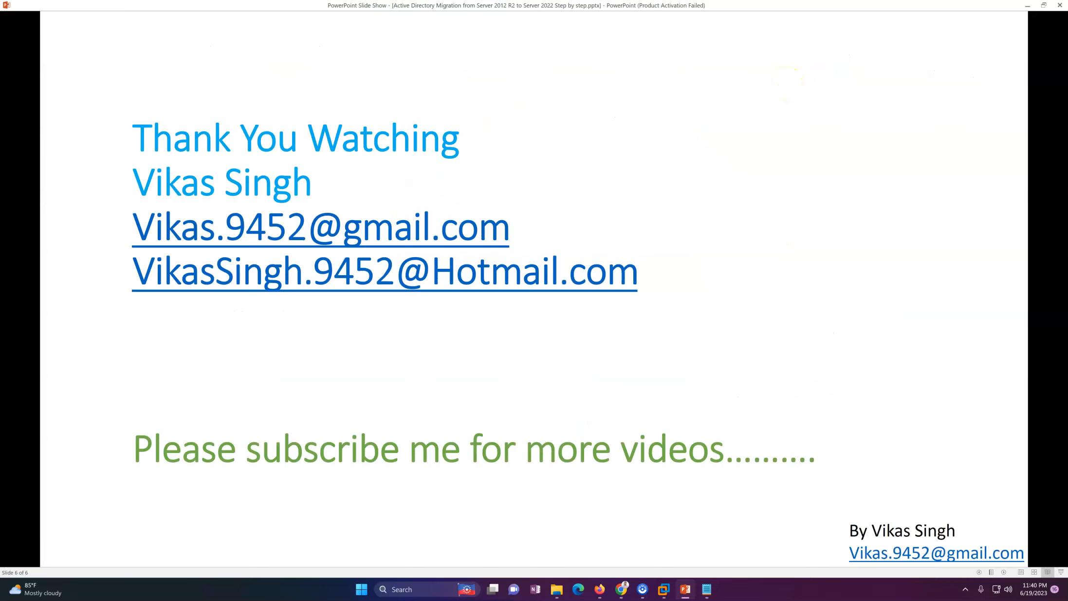